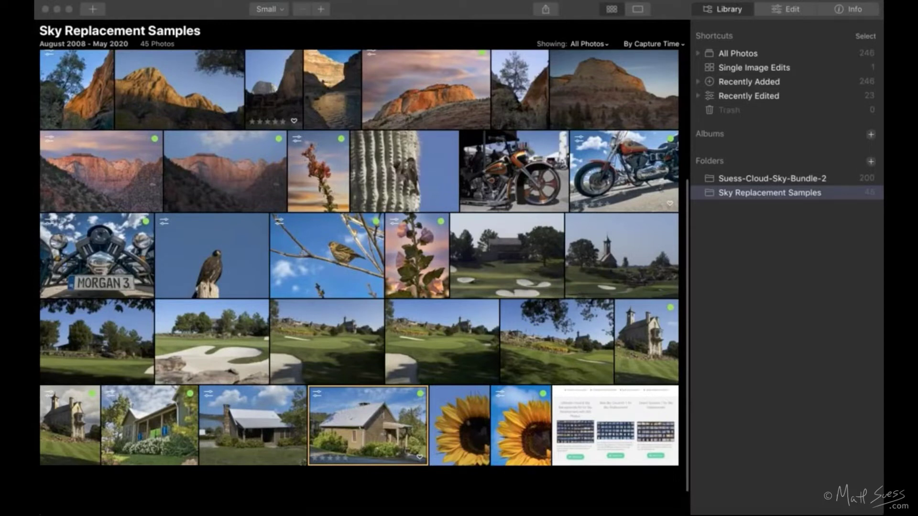
Open the photo of the brown cottage with the metal roof at full view for editing.
left_click(379, 426)
double_click(379, 426)
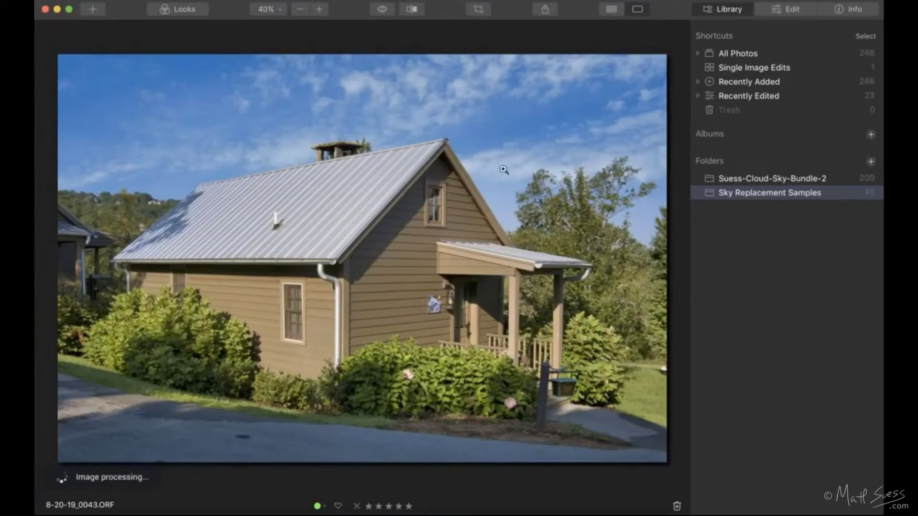
left_click(776, 11)
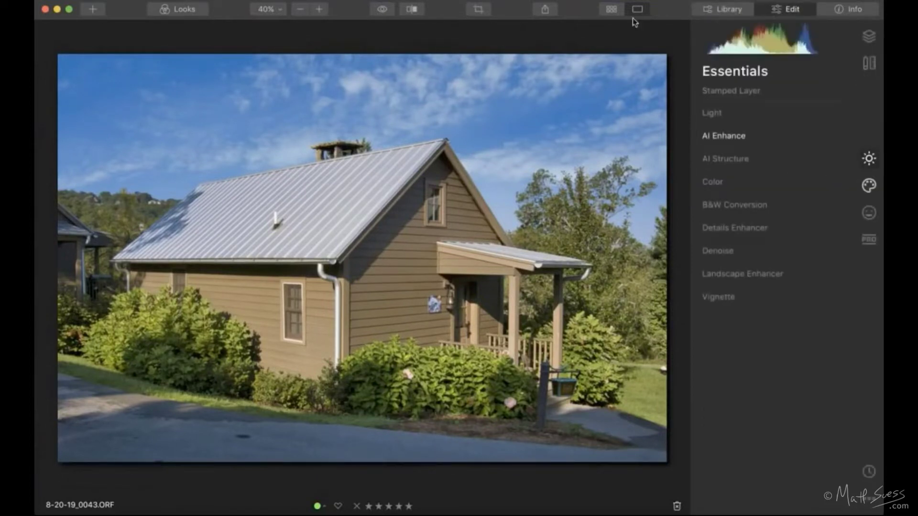
Compare the edited cottage photo with the original, first as a full preview and also as a split before/after view.
left_click(382, 11)
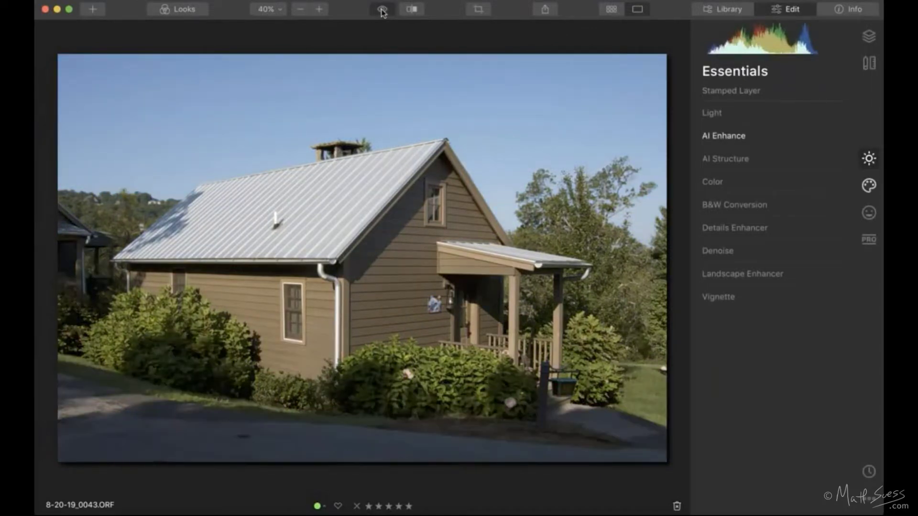
left_click(382, 11)
left_click(382, 11)
left_click(411, 9)
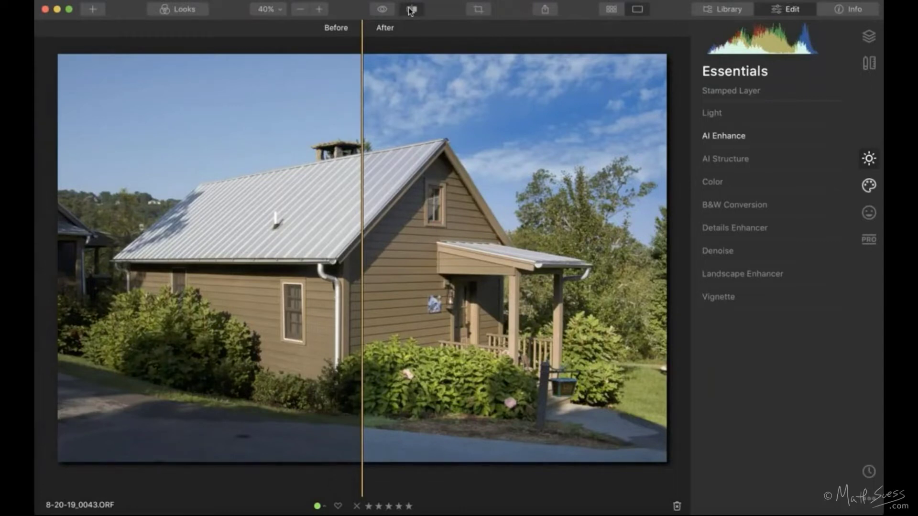
left_click(410, 10)
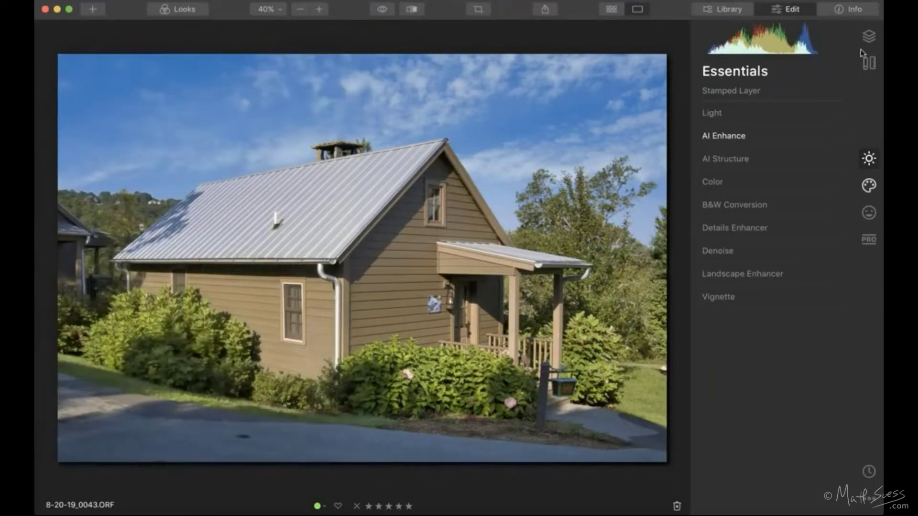
Hide the Stamped Layer and select the base layer 8-20-19_0043.ORF.
left_click(866, 36)
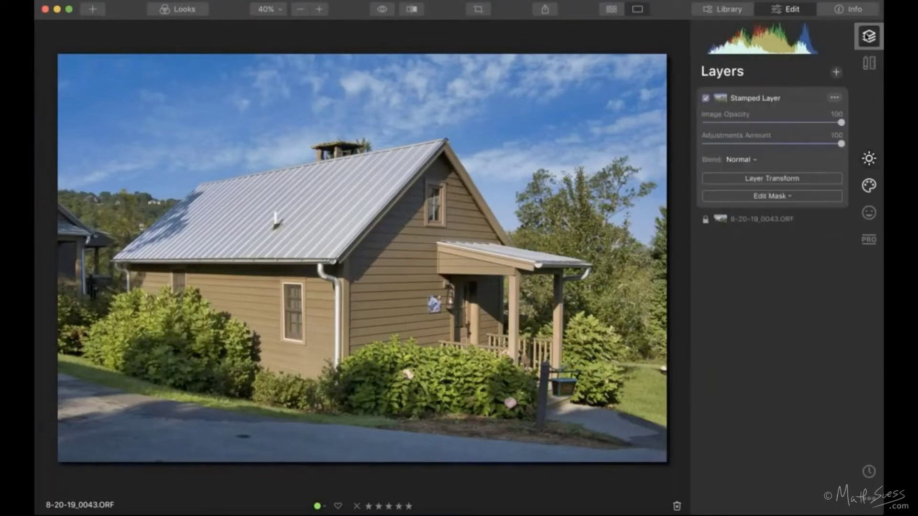
left_click(706, 99)
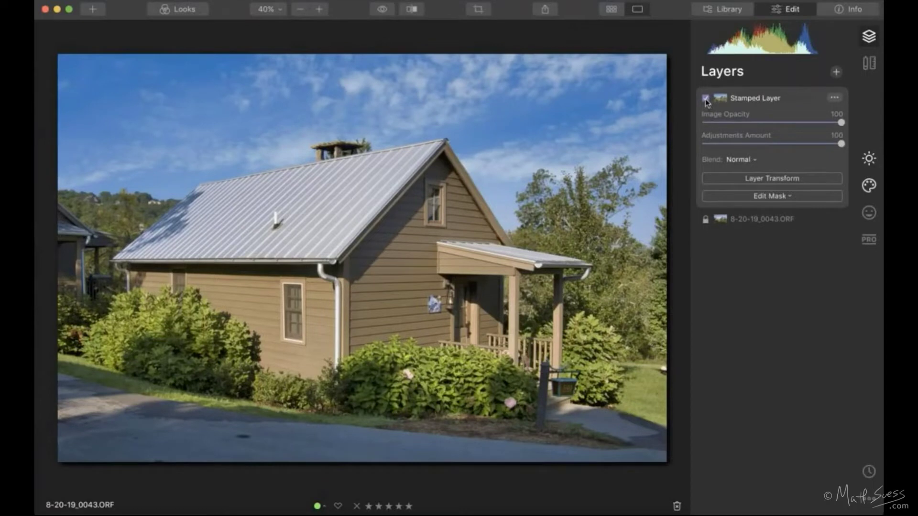
left_click(706, 99)
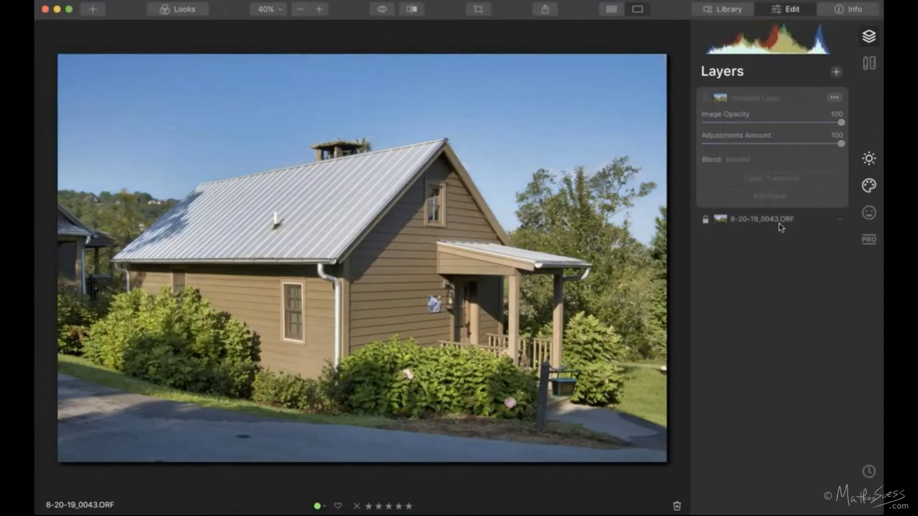
left_click(779, 225)
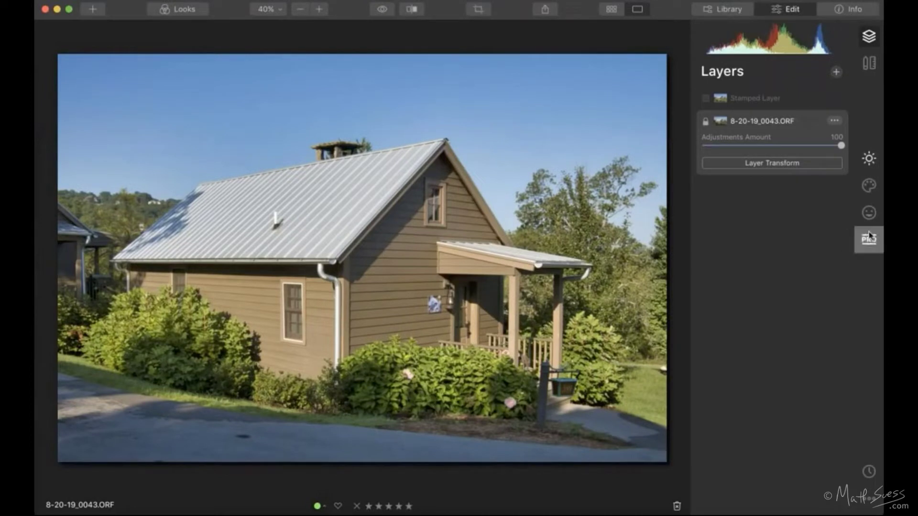
Review the base layer's Light settings and compare the photo with AI Enhance switched off and on.
left_click(862, 159)
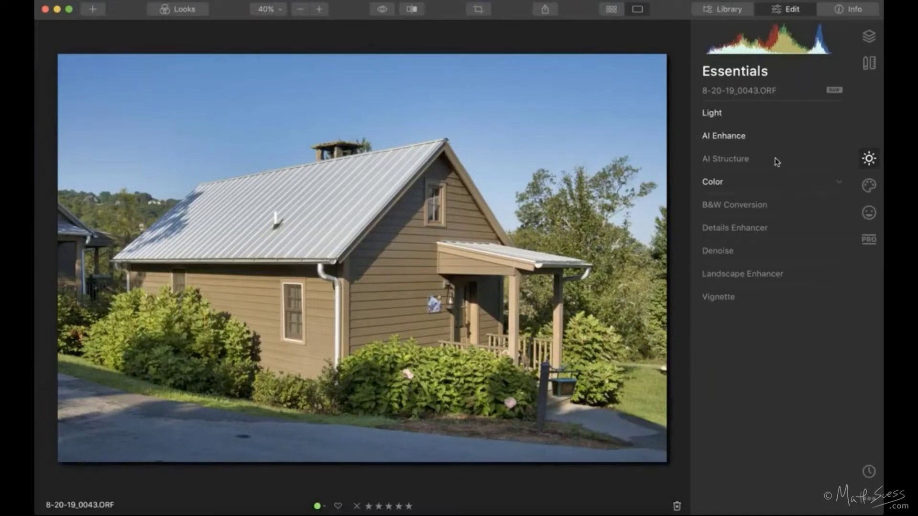
left_click(762, 113)
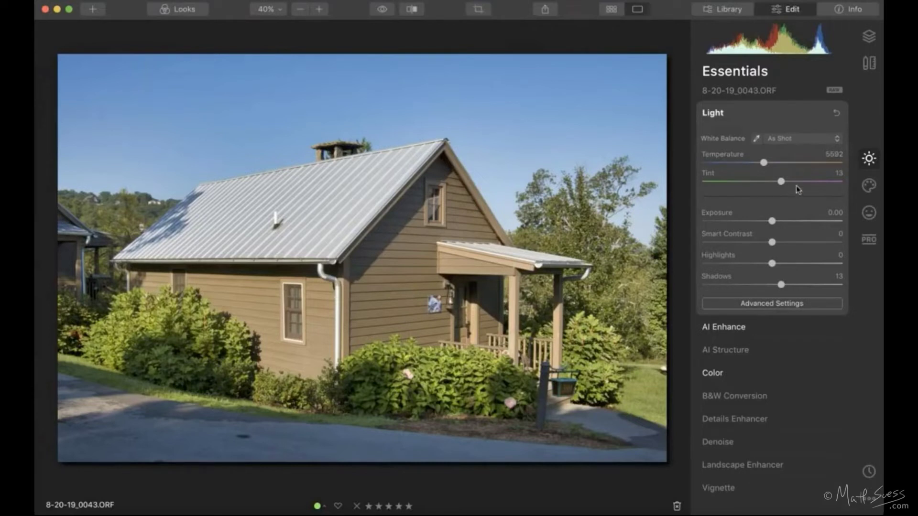
left_click(785, 324)
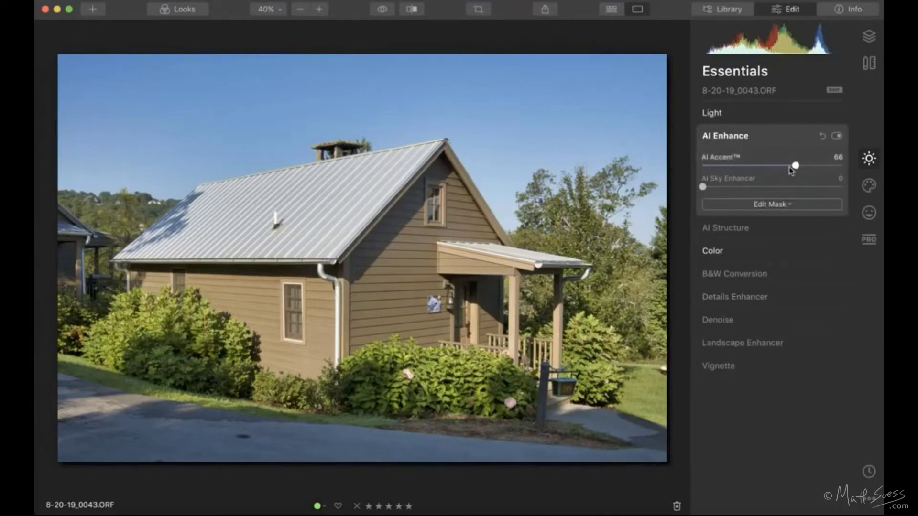
left_click(836, 137)
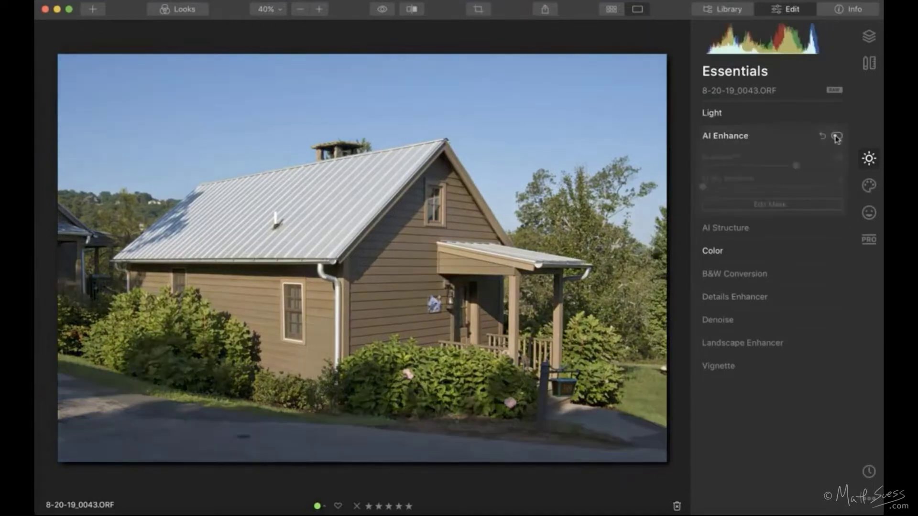
left_click(836, 137)
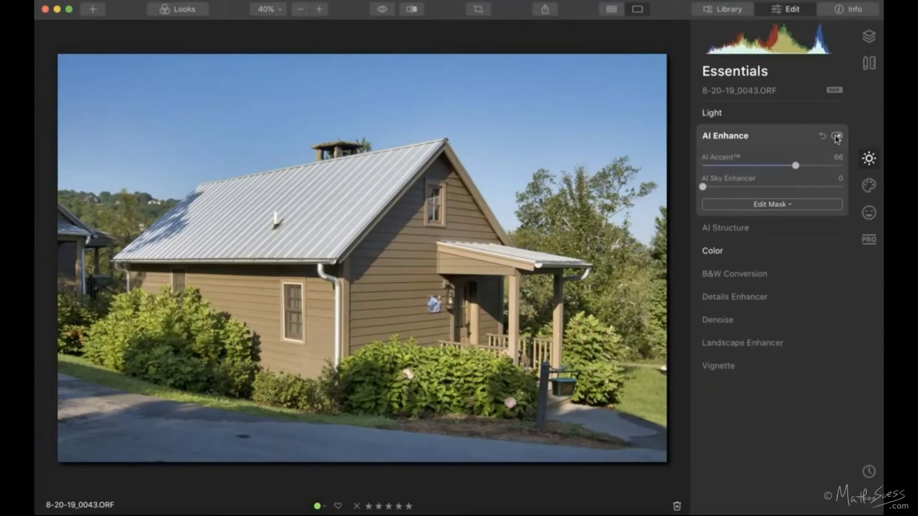
left_click(836, 136)
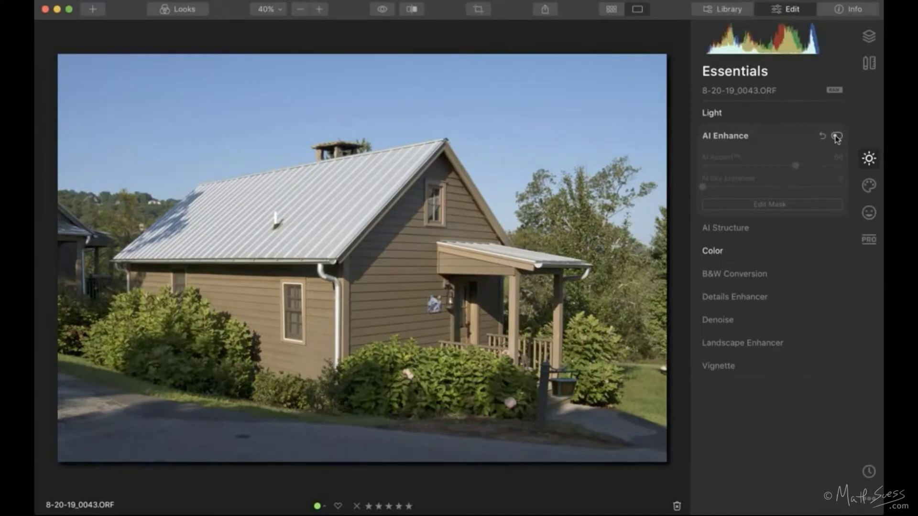
left_click(836, 137)
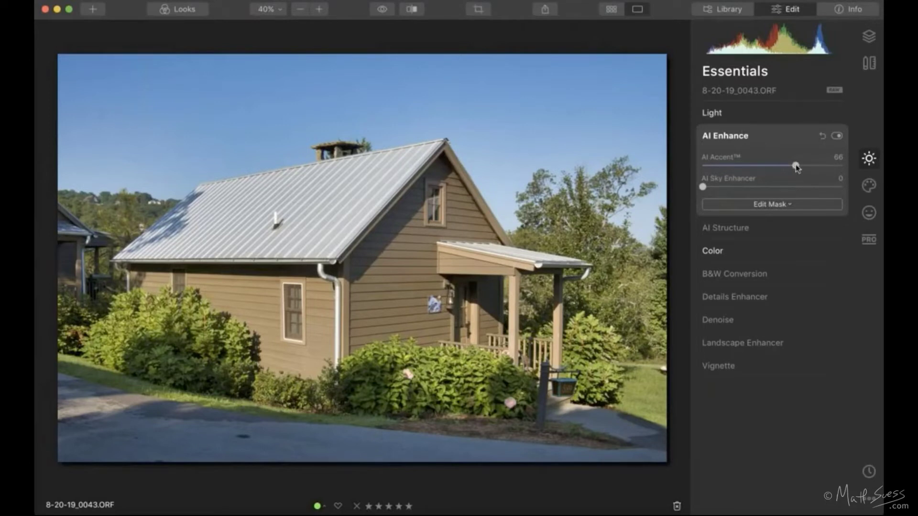
Try AI Accent at 100 on the base layer and bring it back to 66.
left_click_drag(796, 166, 841, 165)
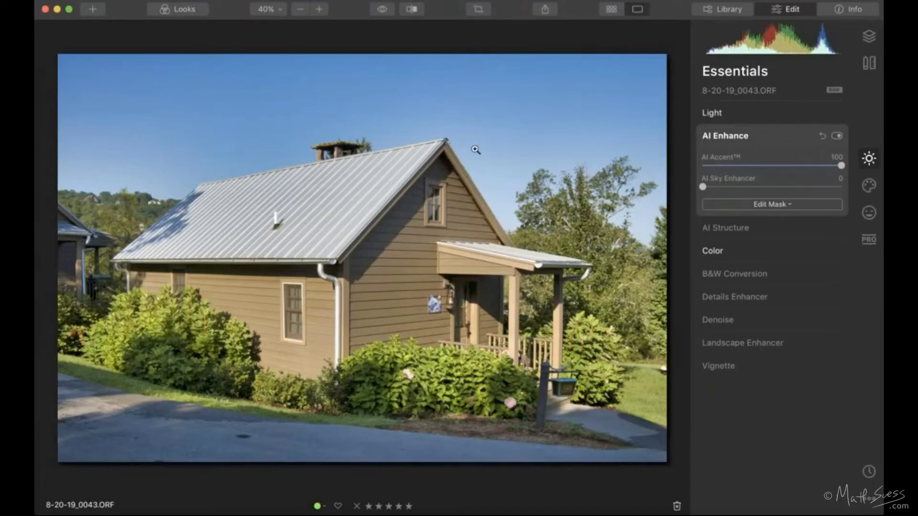
left_click(805, 166)
left_click_drag(806, 168, 798, 168)
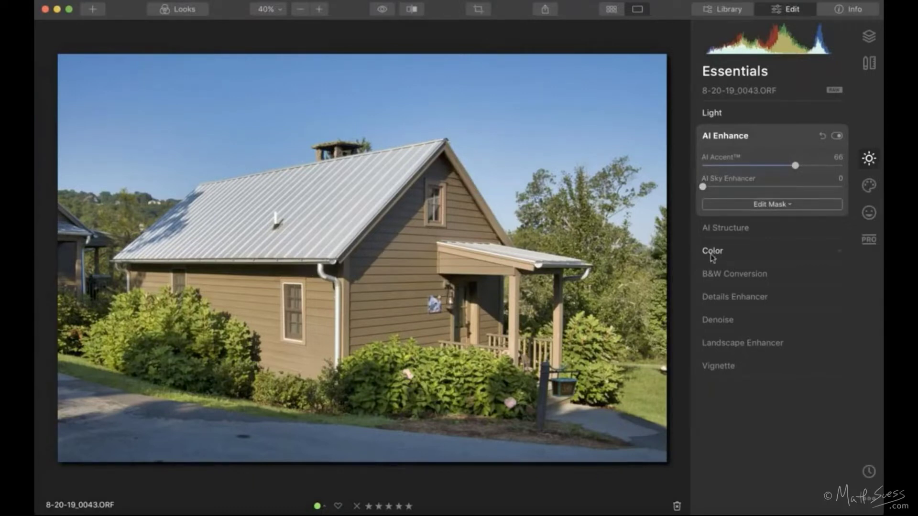
Review the base layer's Color settings, check which layer is selected, and reopen its AI Enhance settings.
left_click(730, 254)
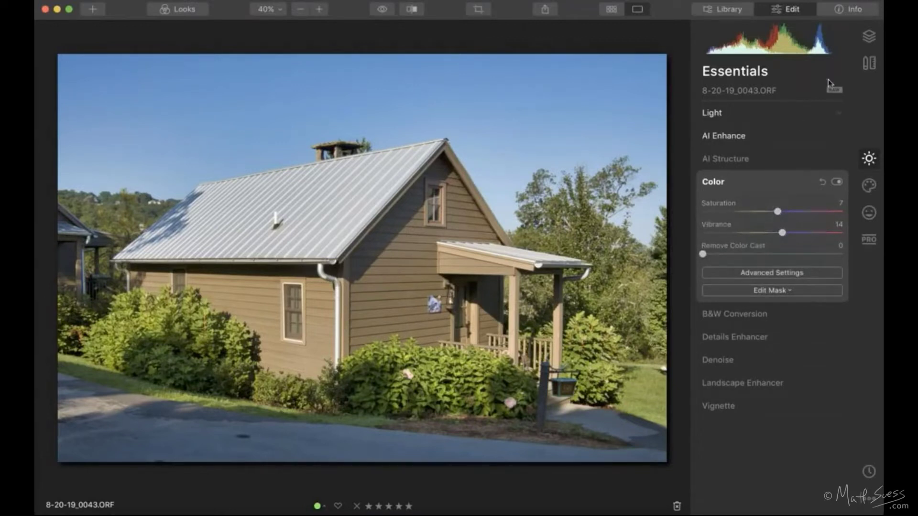
left_click(869, 42)
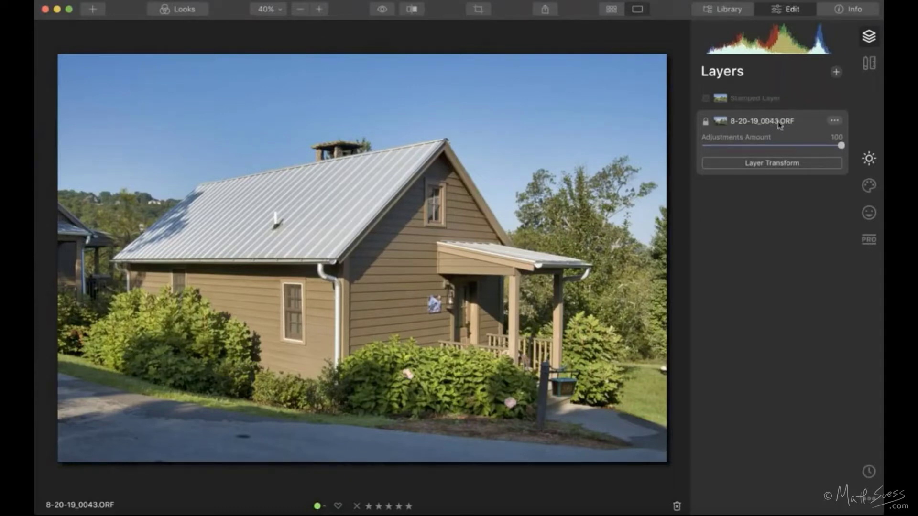
left_click(870, 164)
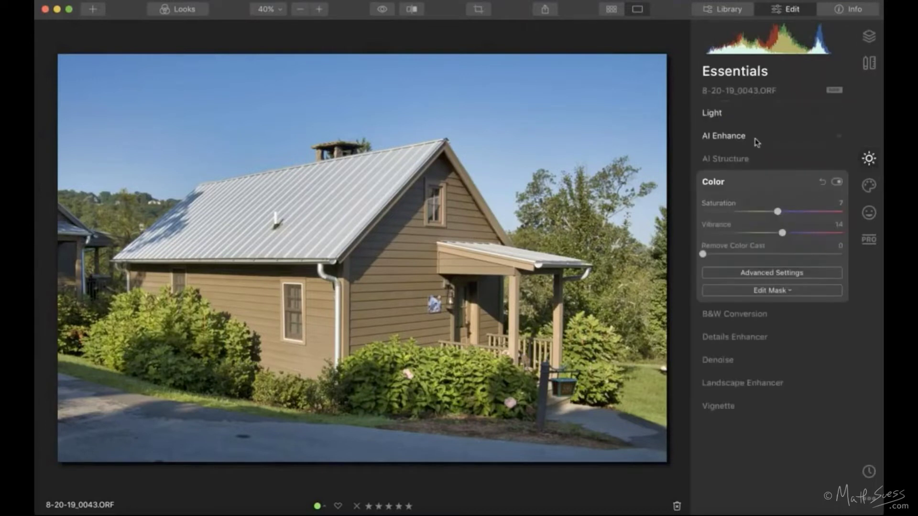
left_click(755, 139)
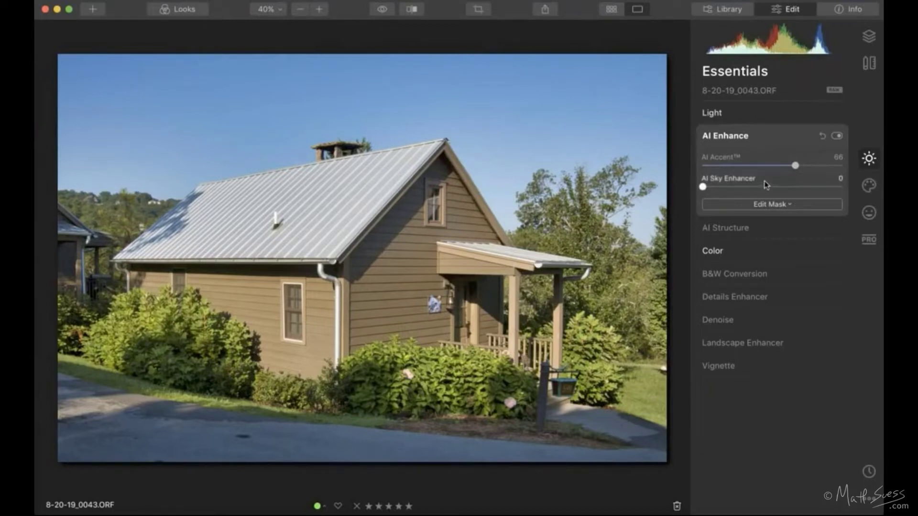
Show the Stamped Layer again and open its AI Sky Replacement settings.
left_click(868, 36)
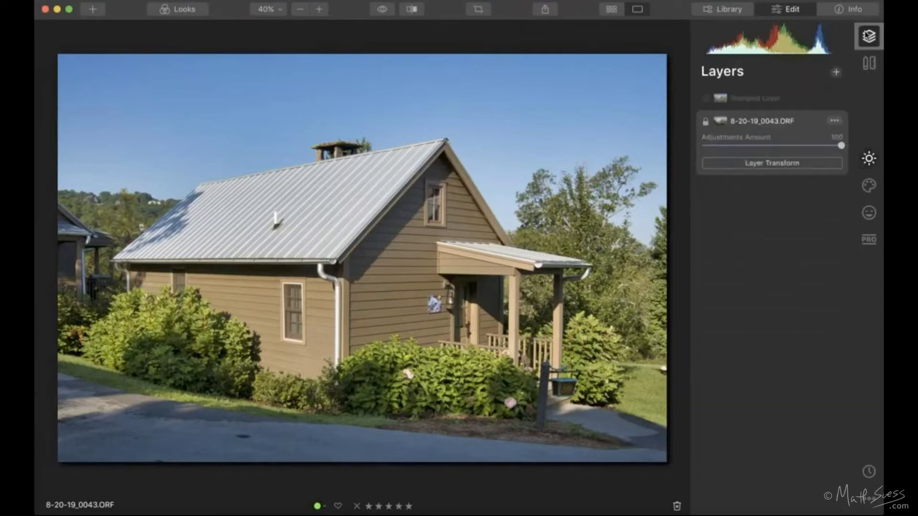
left_click(707, 102)
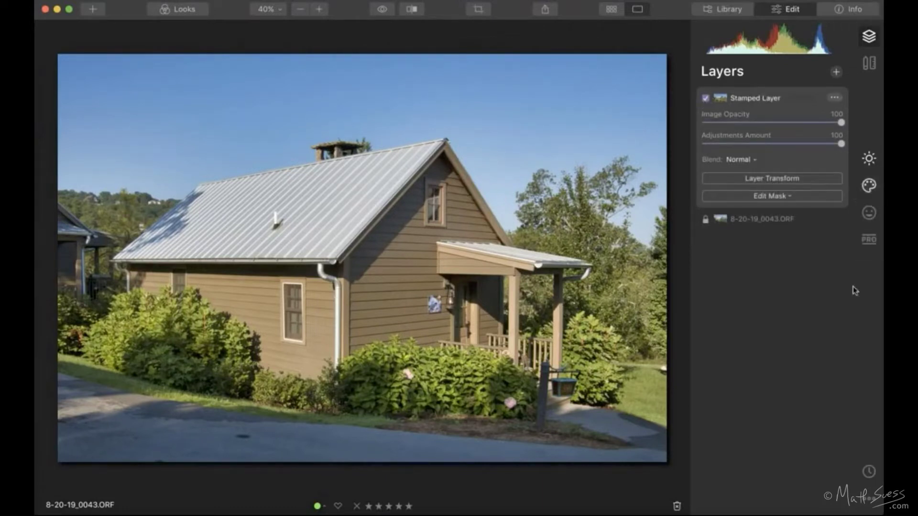
left_click(872, 189)
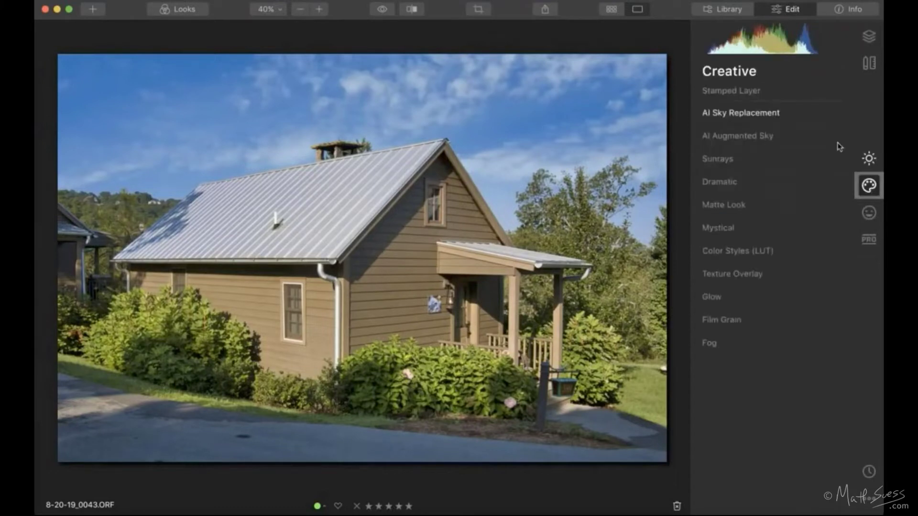
left_click(822, 114)
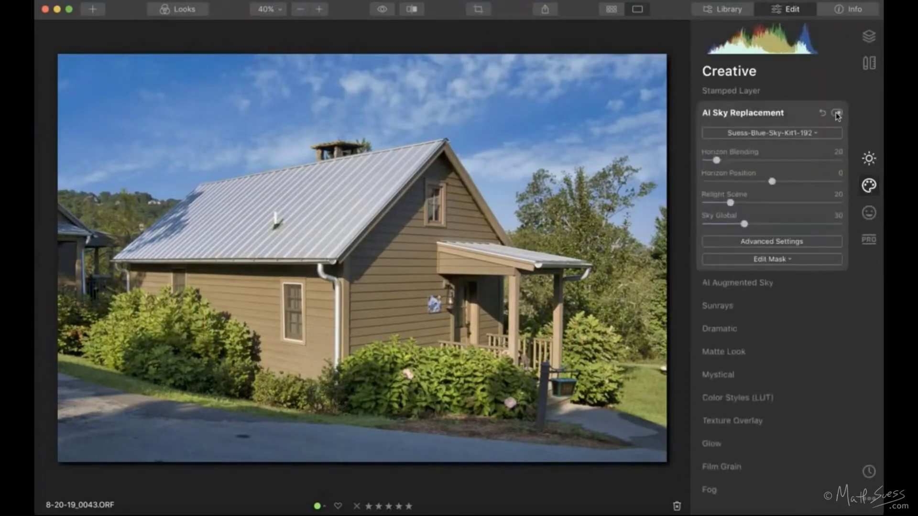
Switch off both AI Sky Replacement and AI Enhance on the Stamped Layer.
left_click(836, 114)
left_click(869, 158)
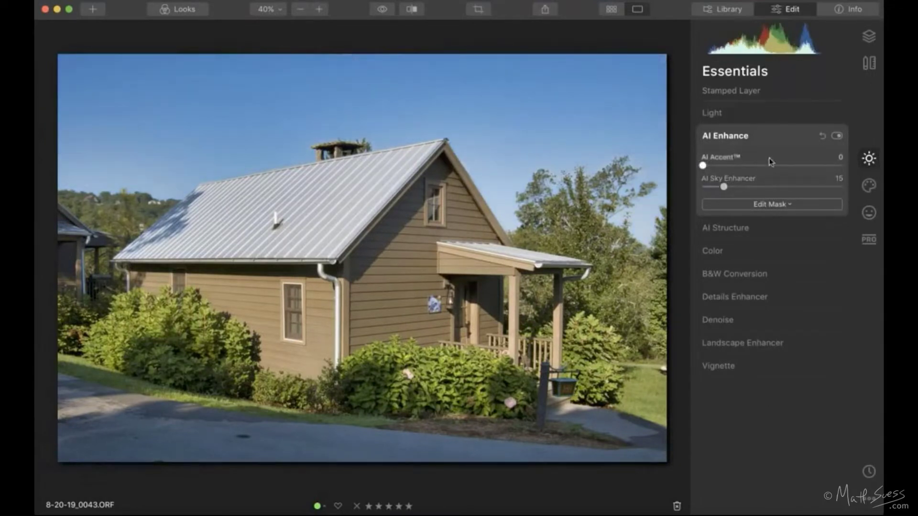
left_click(836, 136)
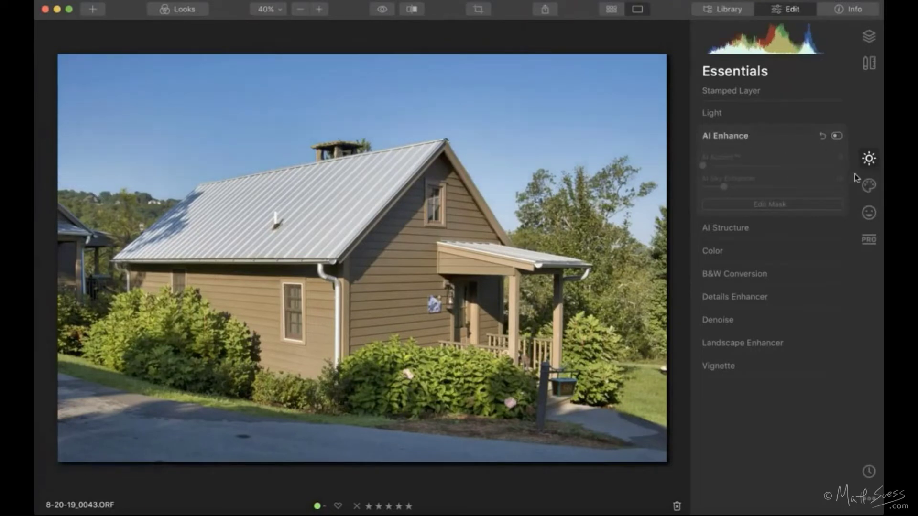
Switch AI Sky Replacement back on for the Stamped Layer, comparing the photo with and without the Suess-Blue-Sky-Kit1-192 sky.
left_click(869, 185)
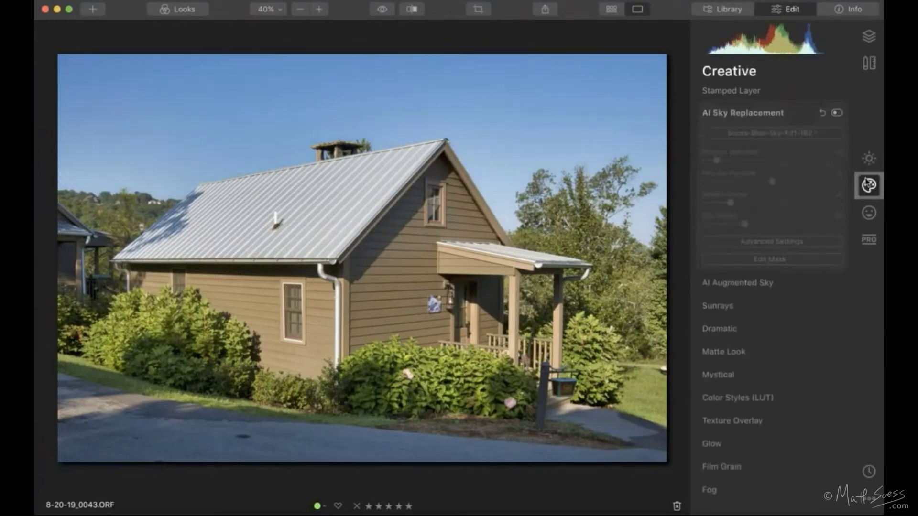
left_click(834, 114)
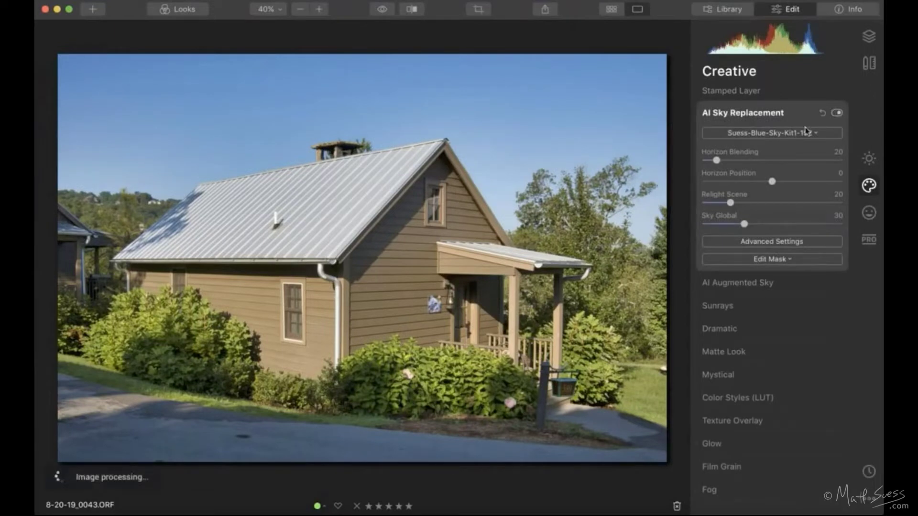
left_click(836, 113)
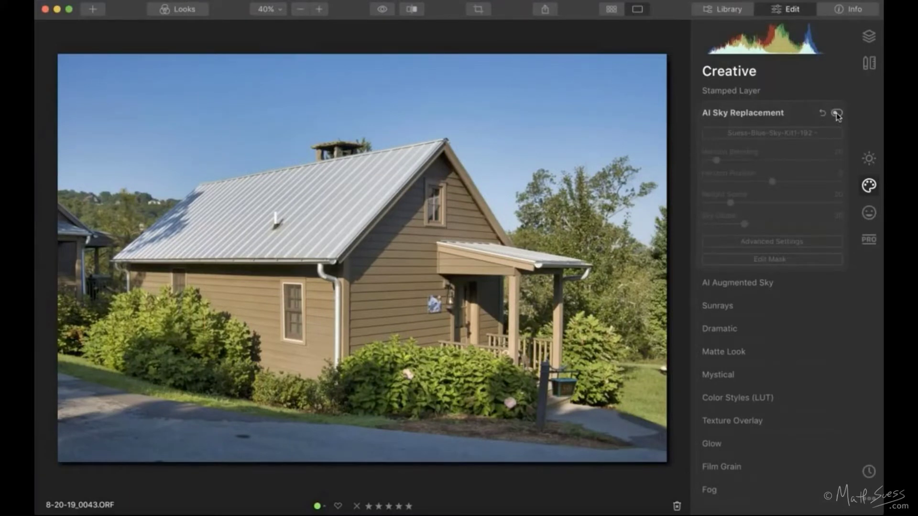
left_click(836, 113)
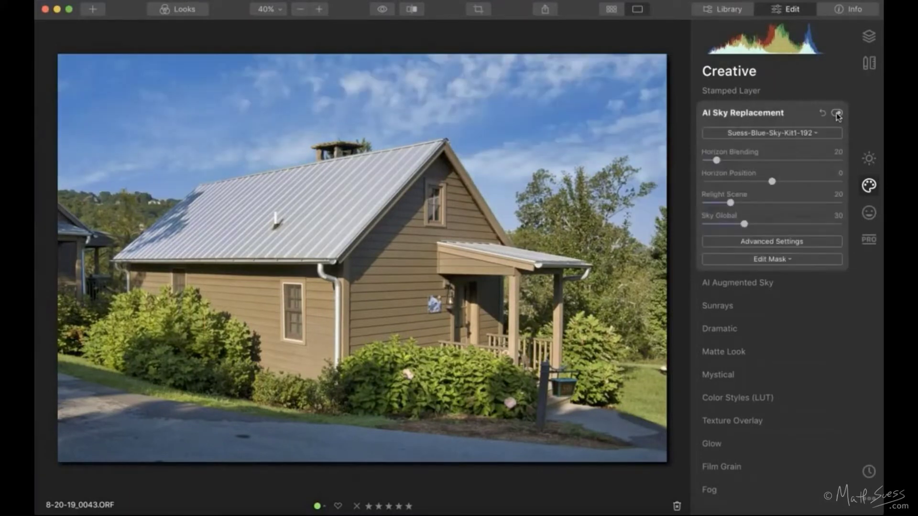
Expand AI Sky Replacement's advanced settings and browse the Suess Blue Sky Clouds Kit 1 Bundle 2 folder for a custom sky image.
left_click(790, 241)
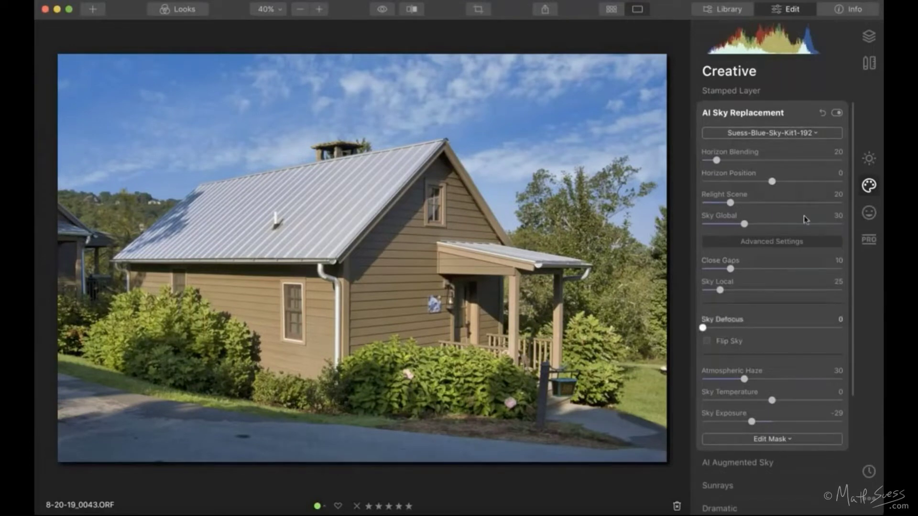
left_click(811, 137)
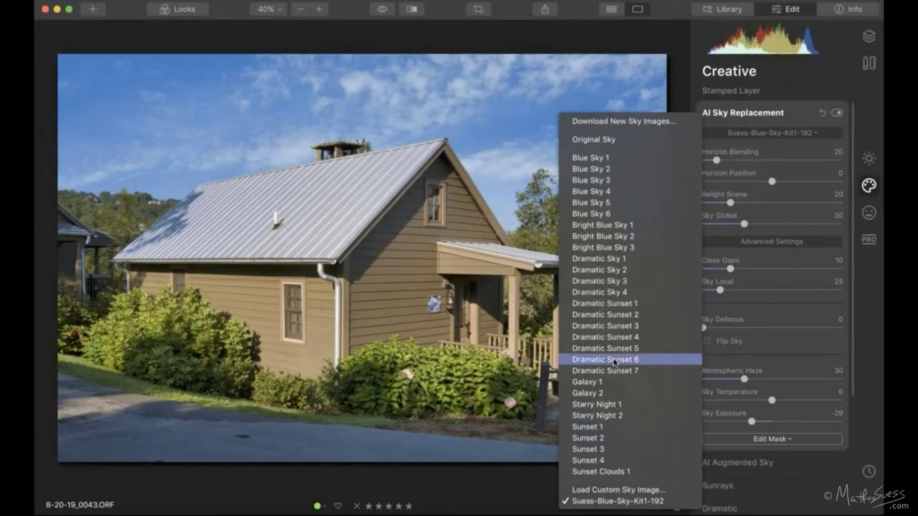
left_click(662, 493)
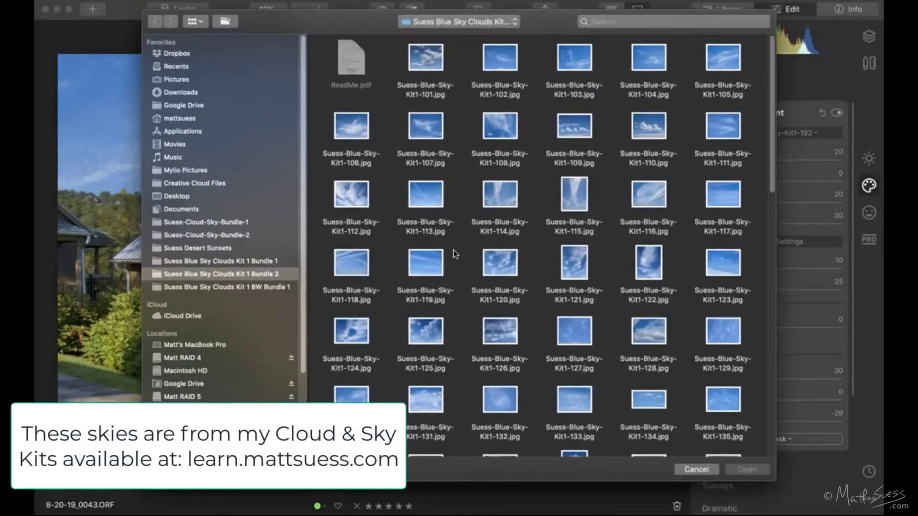
left_click_drag(355, 22, 332, 30)
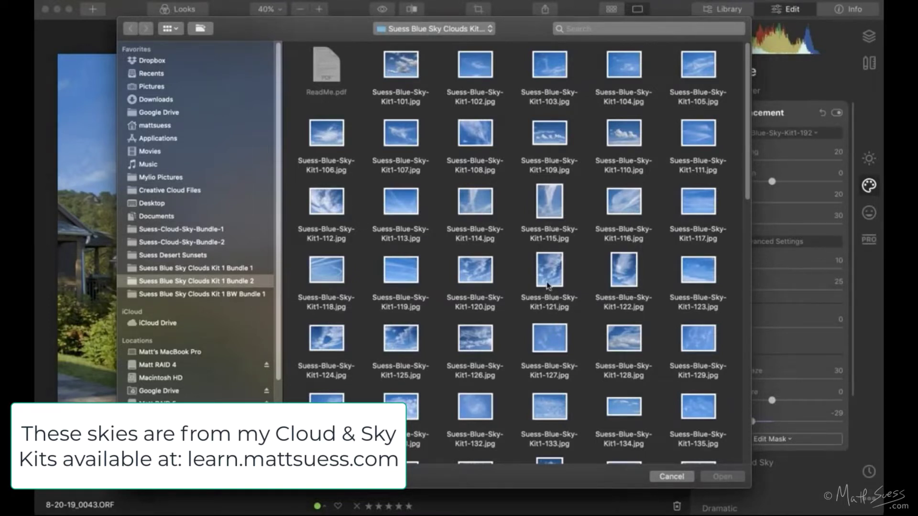
scroll(543, 306, "down", 5)
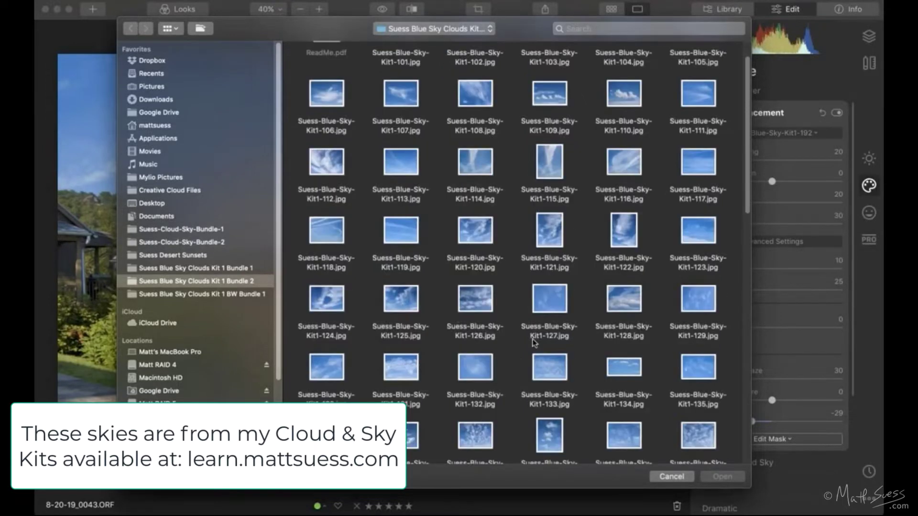
scroll(534, 343, "down", 7)
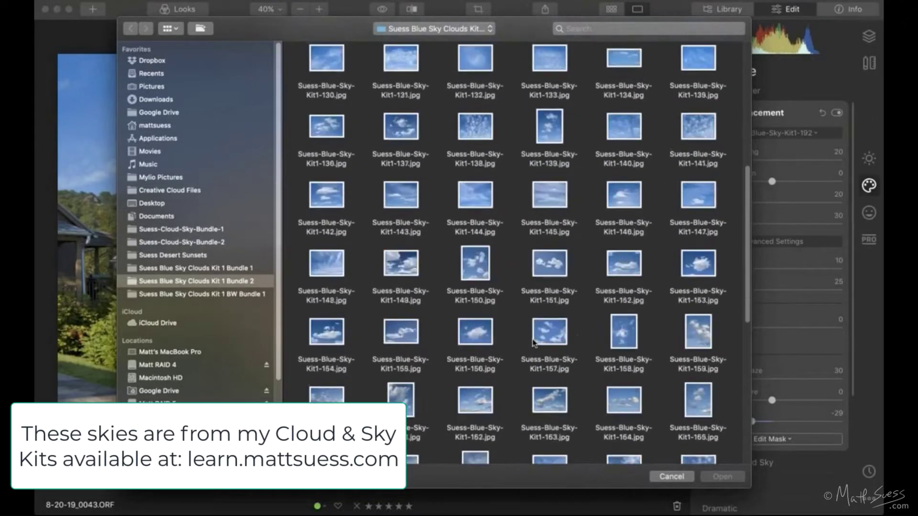
scroll(534, 343, "down", 5)
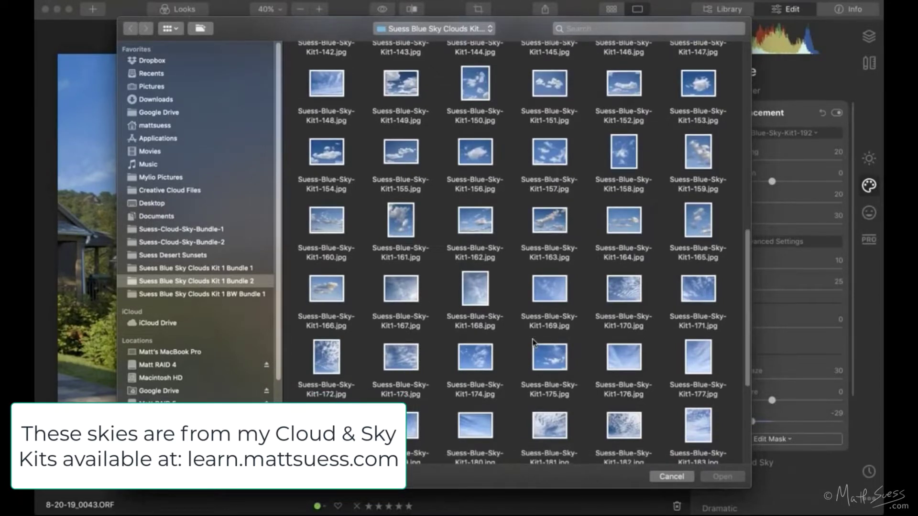
Switch to Finder and browse the Suess-Cloud-Sky-Bundle-1 folder, trying larger and smaller thumbnails.
key("super+Tab")
key("super+Tab")
key("super+Tab")
key("super+Tab")
key("super+Tab")
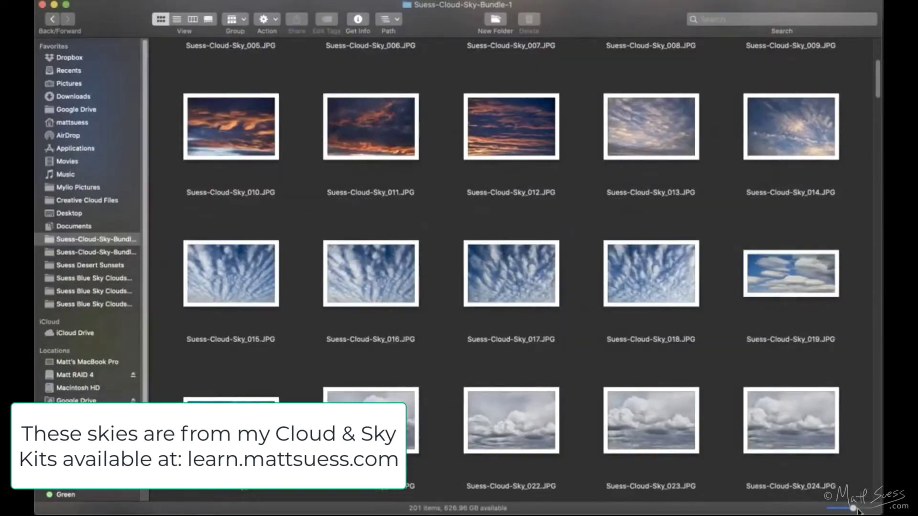
left_click_drag(859, 510, 864, 508)
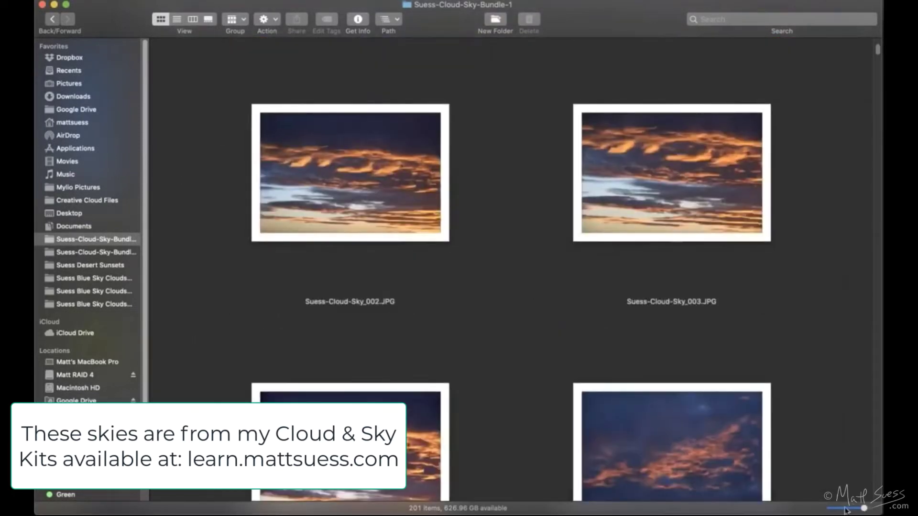
left_click(846, 509)
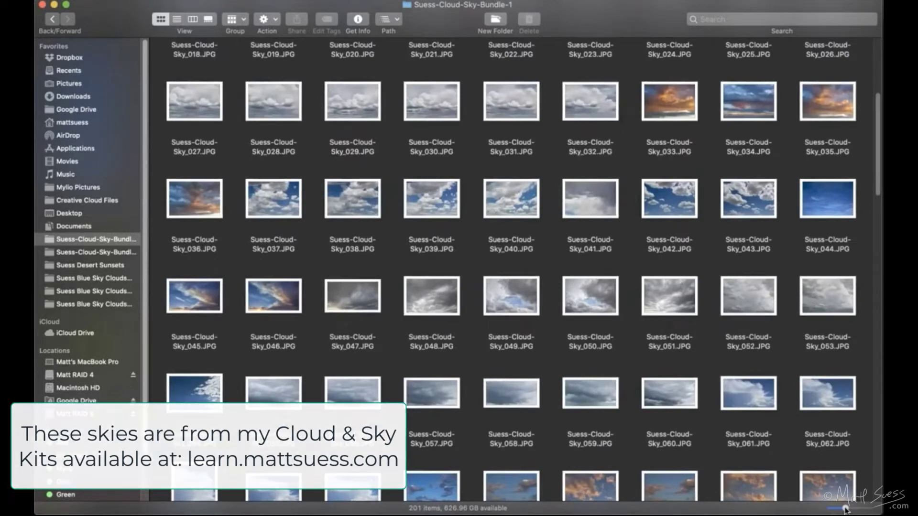
key("super+Tab")
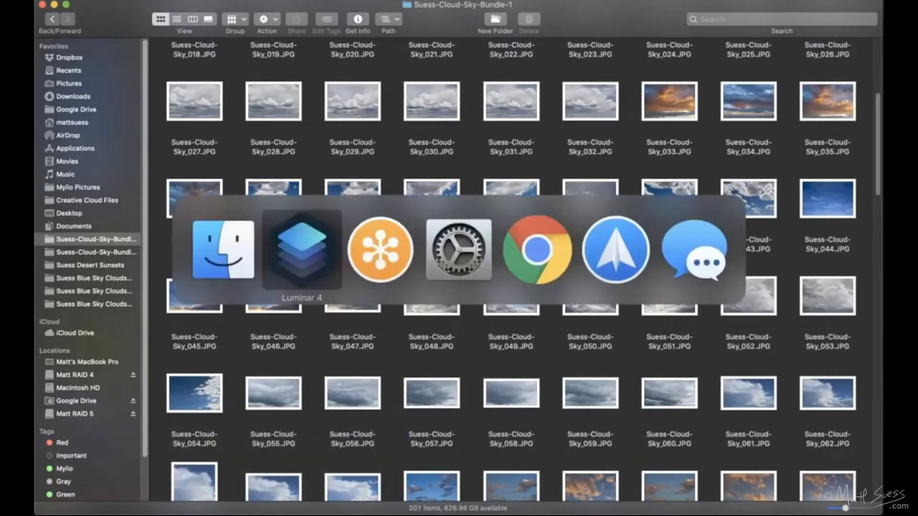
key("super+shift+Tab")
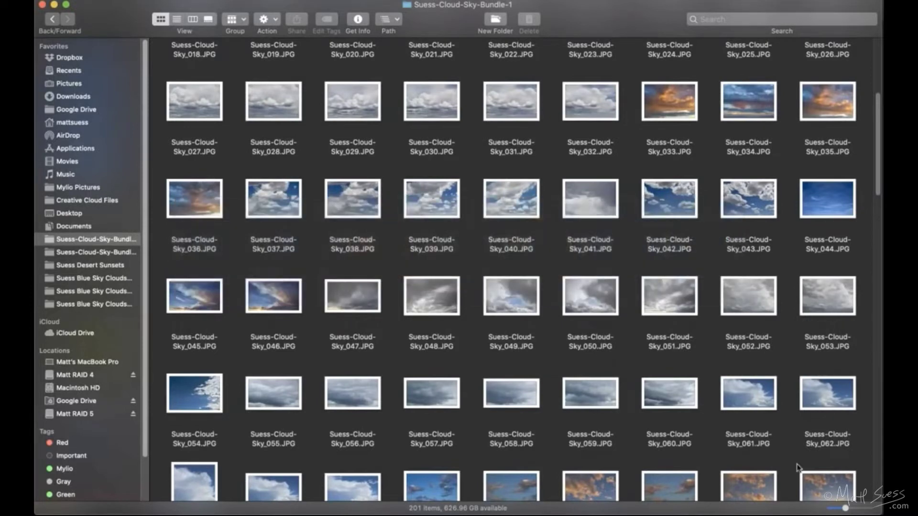
scroll(529, 276, "down", 5)
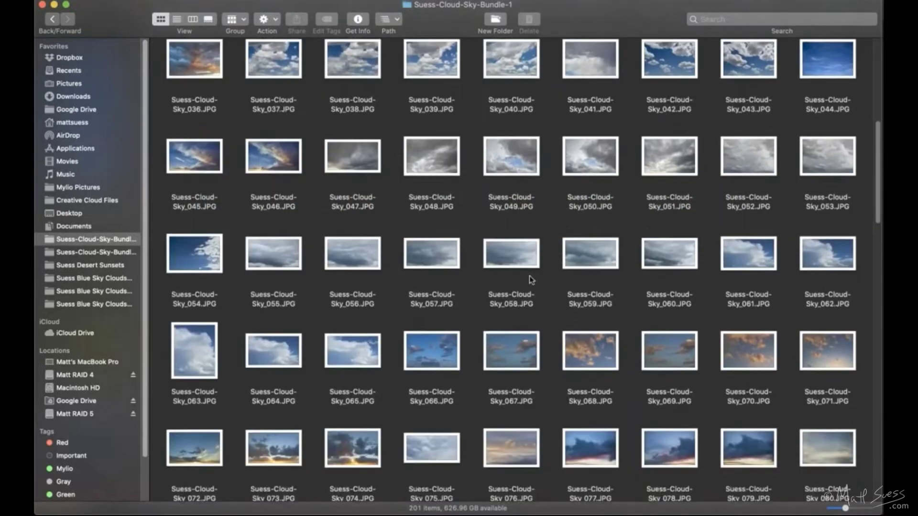
scroll(529, 277, "up", 10)
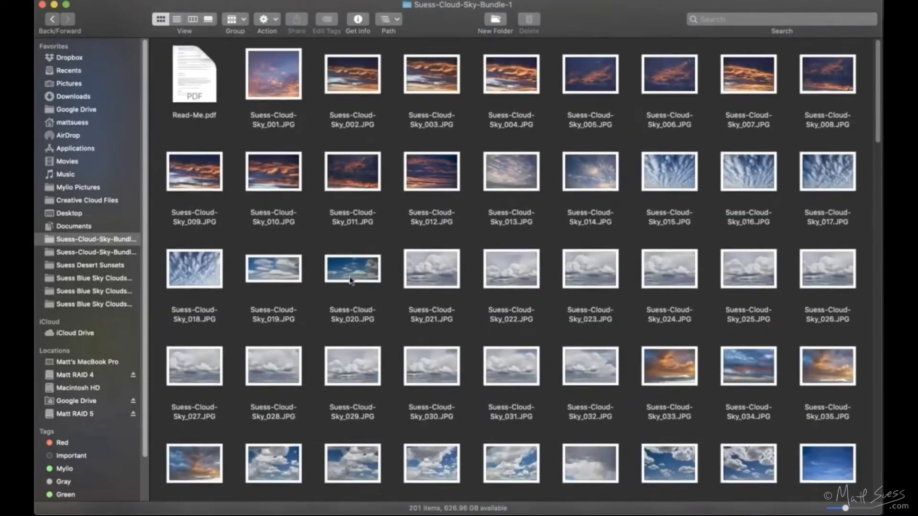
Return to Luminar 4, restart loading a custom sky image, and preview Suess-Blue-Sky-Kit1-138.jpg at large size.
key("super+Tab")
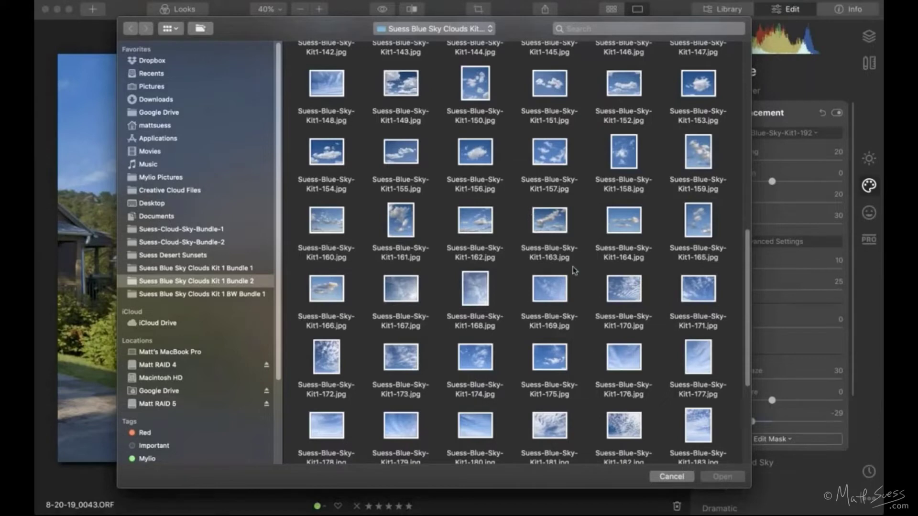
left_click(663, 475)
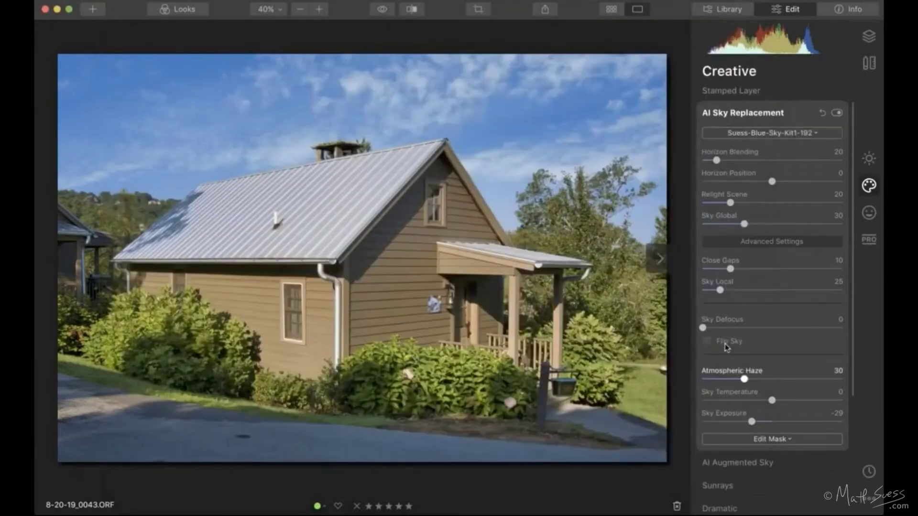
left_click(772, 133)
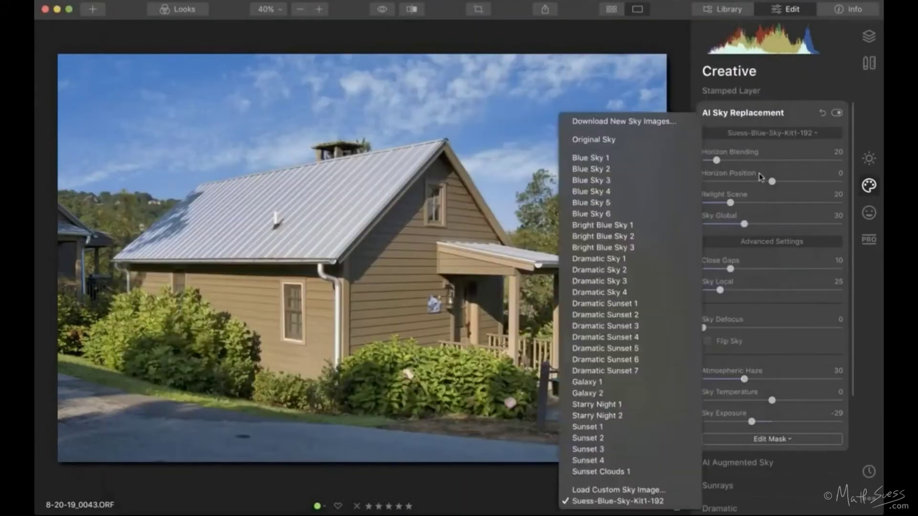
left_click(662, 490)
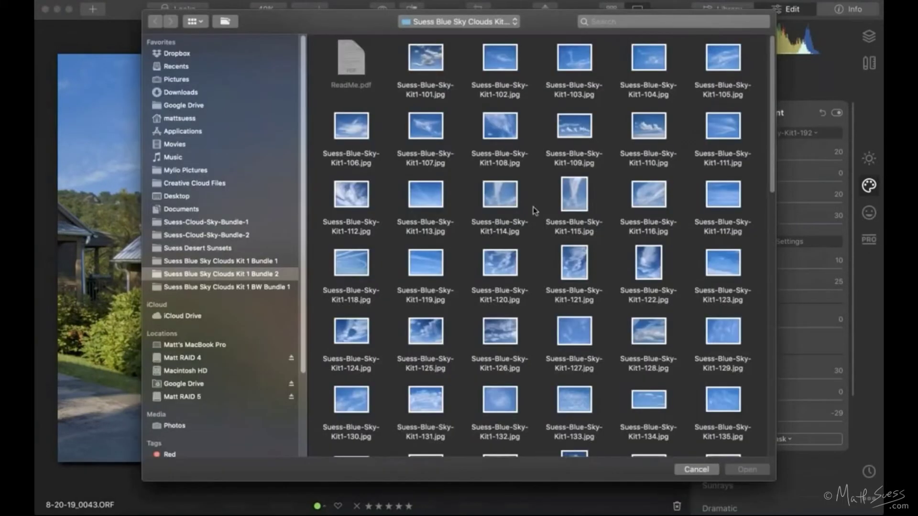
scroll(533, 207, "down", 10)
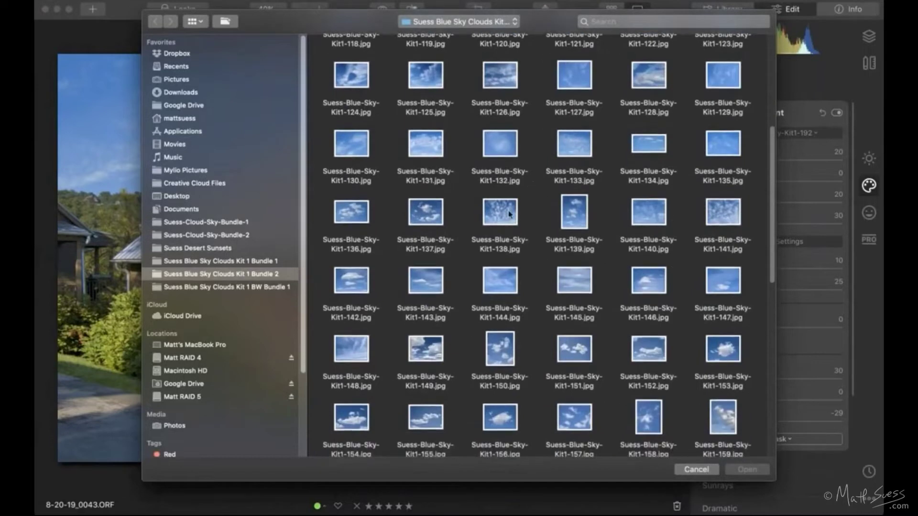
left_click(500, 214)
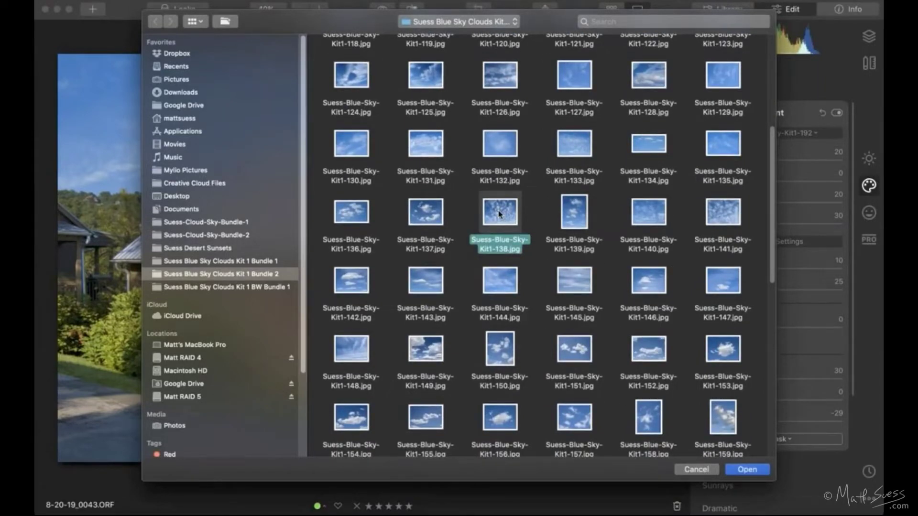
key("space")
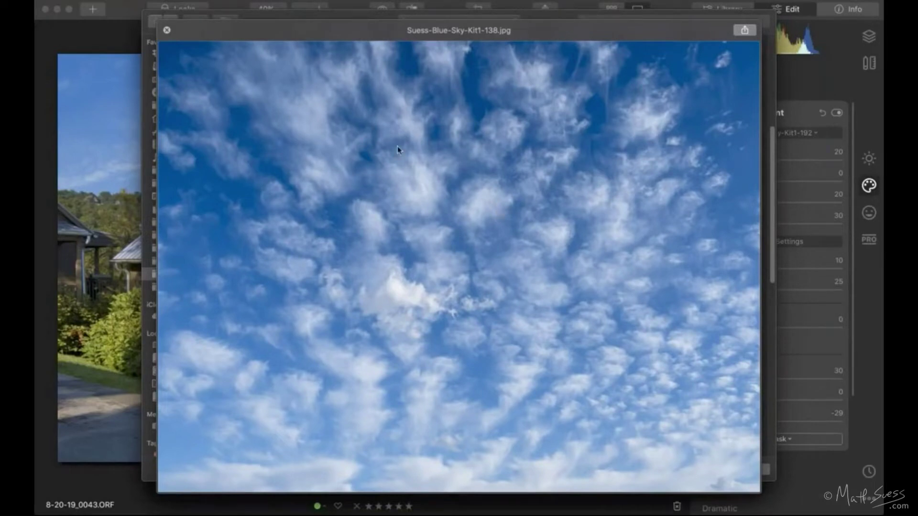
left_click(167, 32)
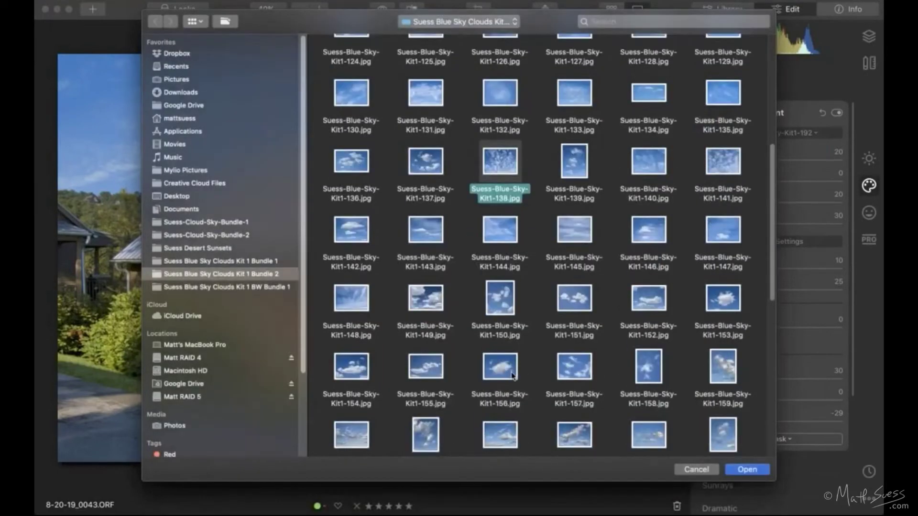
Preview Suess-Blue-Sky-Kit1-174.jpg at large size and close the preview.
scroll(512, 375, "down", 5)
left_click(501, 327)
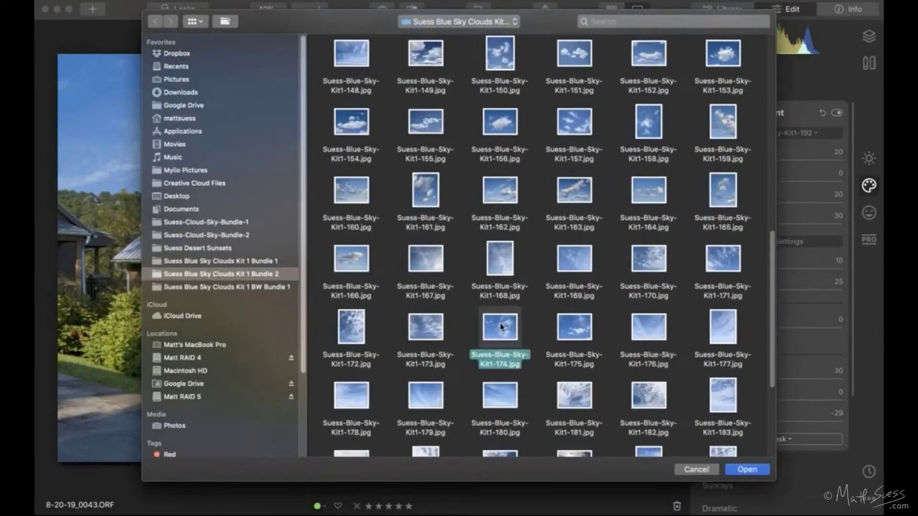
key("space")
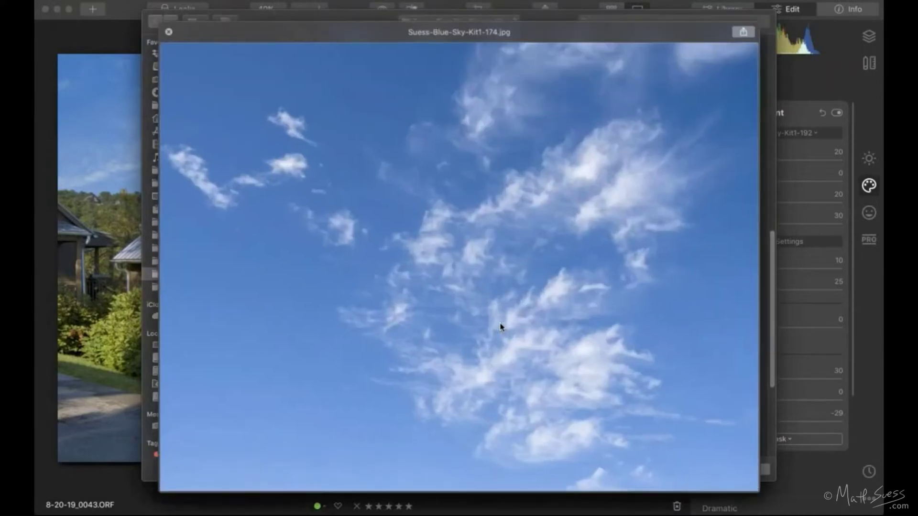
left_click(166, 31)
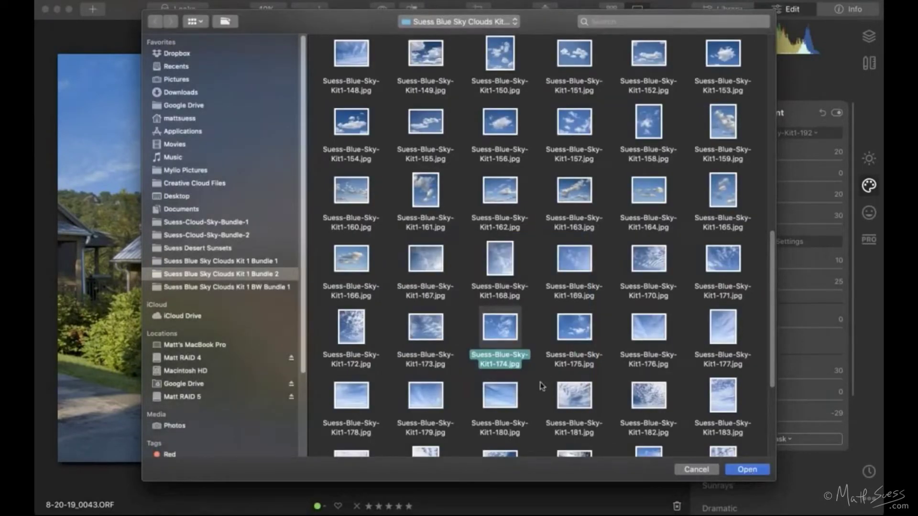
Look through the remaining sky images down to Suess-Blue-Sky-Kit1-200.jpg and cancel without loading one.
scroll(541, 387, "down", 2)
scroll(541, 387, "down", 2)
scroll(540, 382, "up", 1)
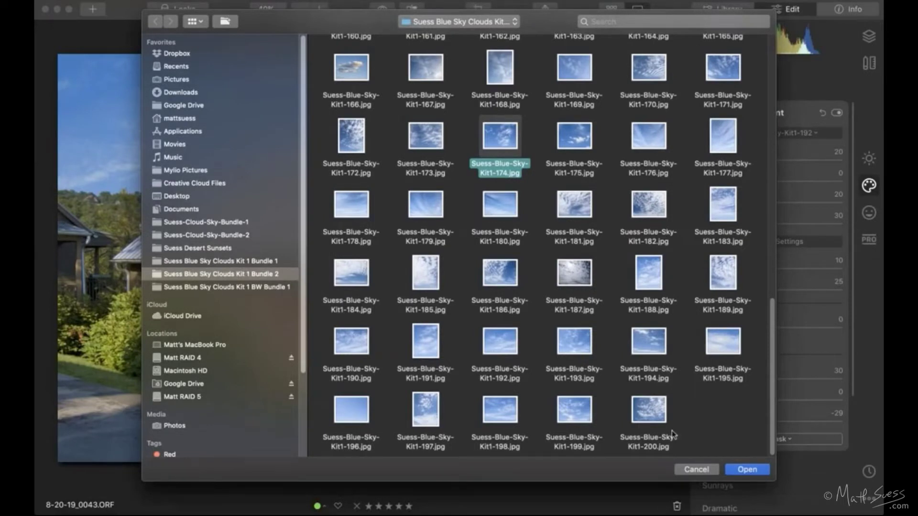
left_click(696, 470)
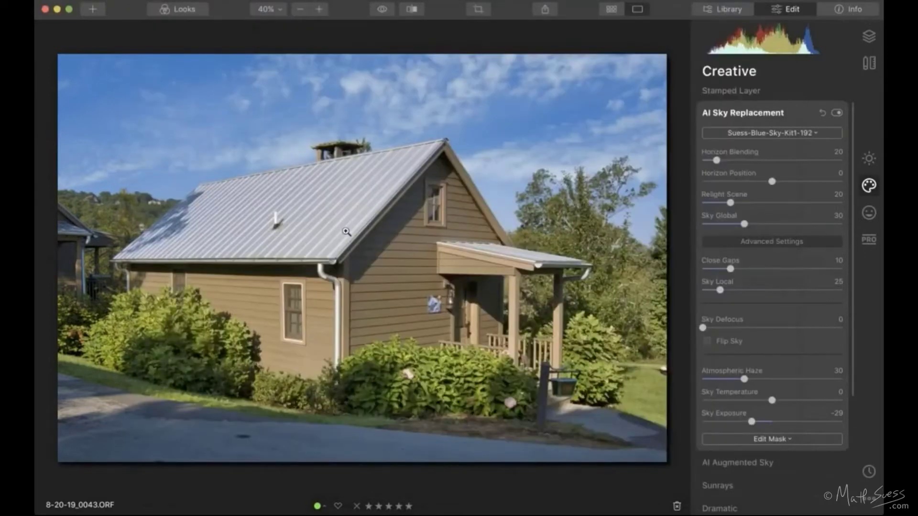
Switch AI Sky Replacement off to examine the light and shadows in the cottage photo with its original sky.
left_click(837, 113)
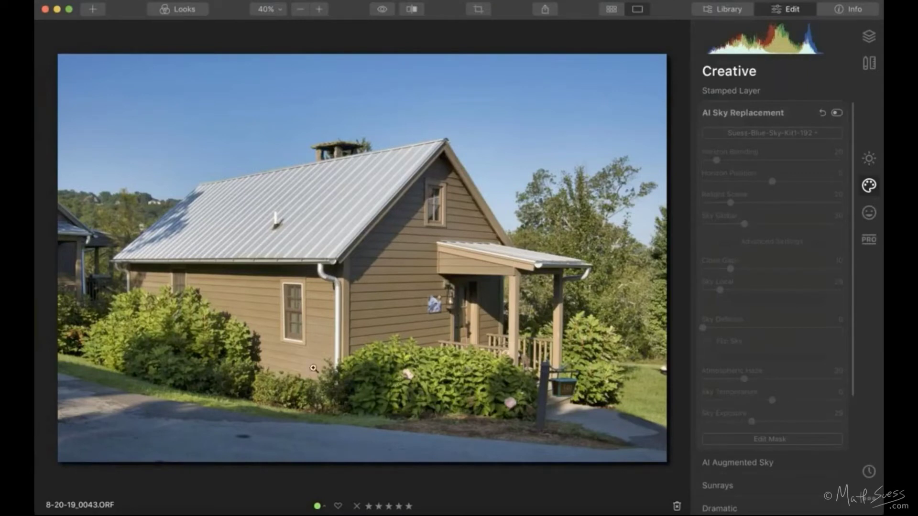
mouse_move(78, 298)
Reopen the custom sky image selection and preview Suess-Blue-Sky-Kit1-192.jpg at large size.
left_click(773, 134)
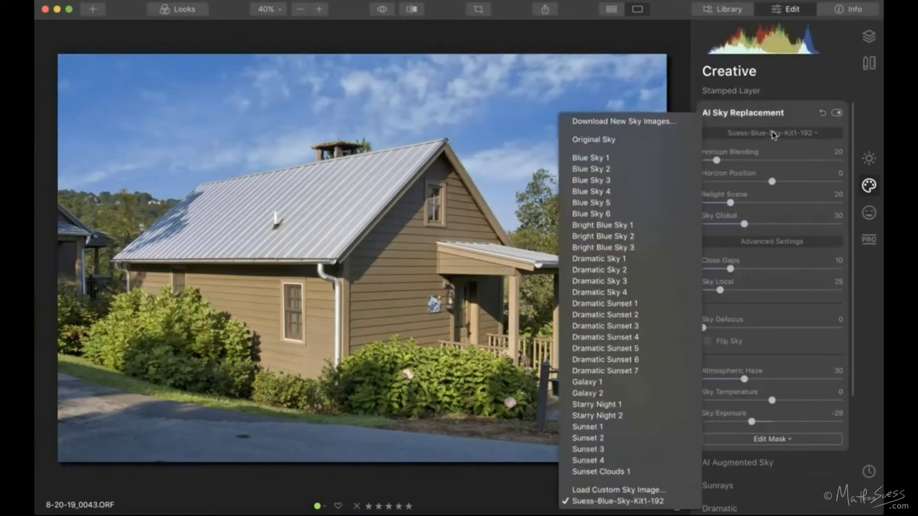
left_click(637, 490)
scroll(521, 328, "down", 5)
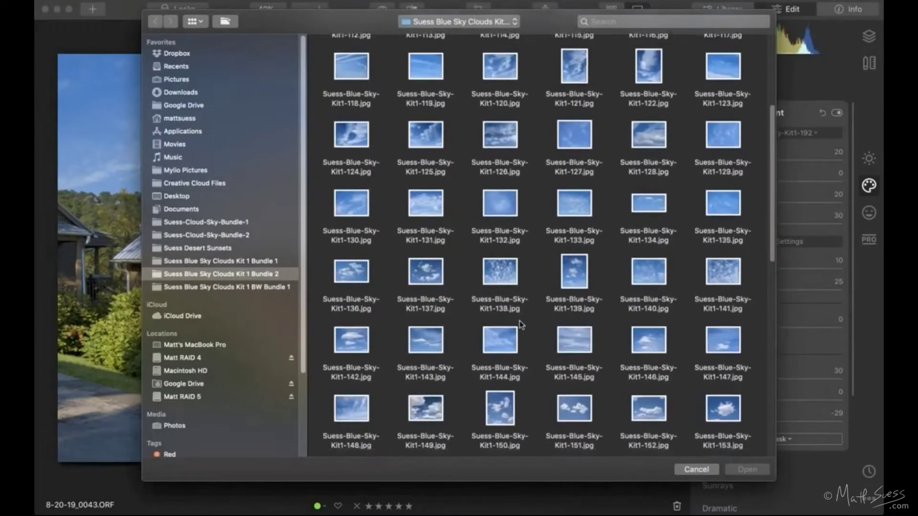
scroll(521, 326, "down", 6)
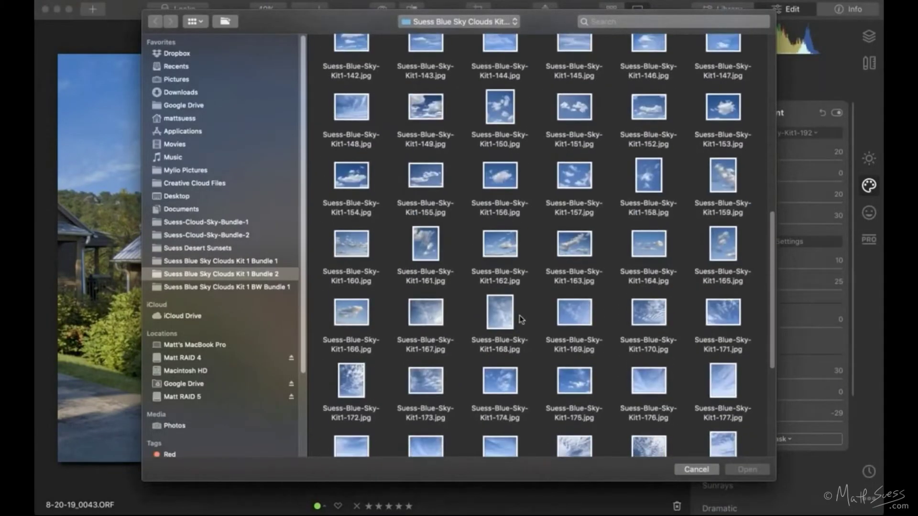
scroll(521, 320, "down", 3)
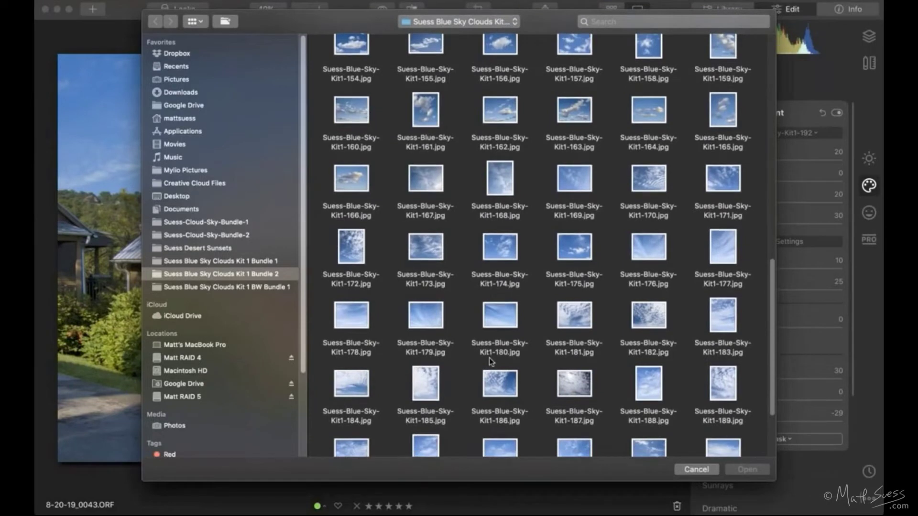
scroll(490, 362, "down", 3)
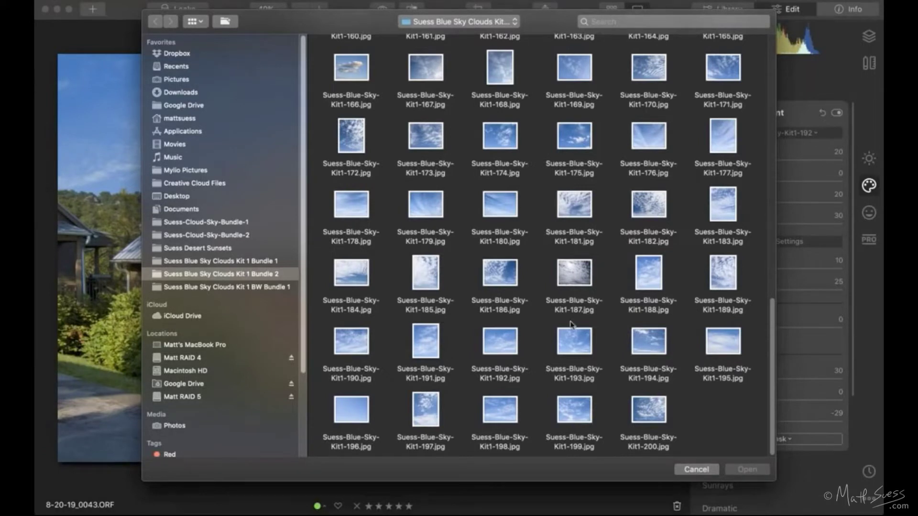
left_click(496, 348)
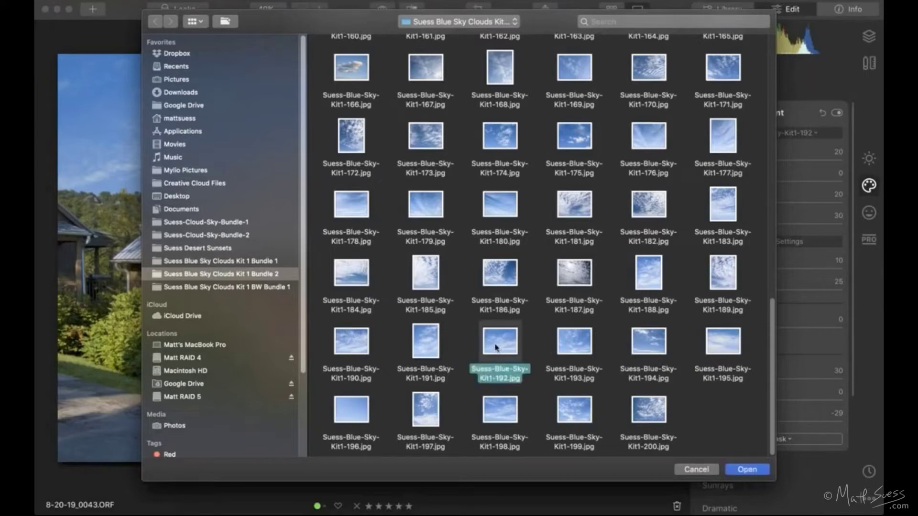
key("space")
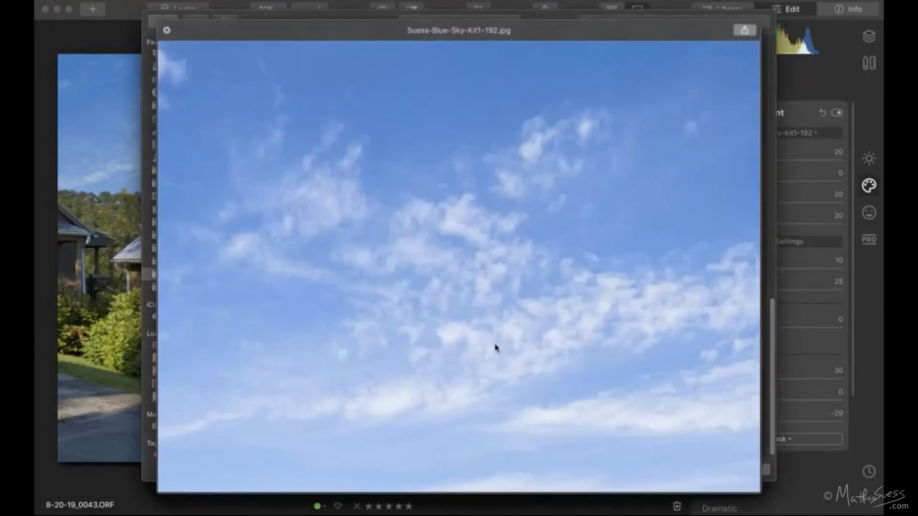
Close the sky preview, cancel the image selection, and reset AI Sky Replacement to its default settings.
left_click(166, 30)
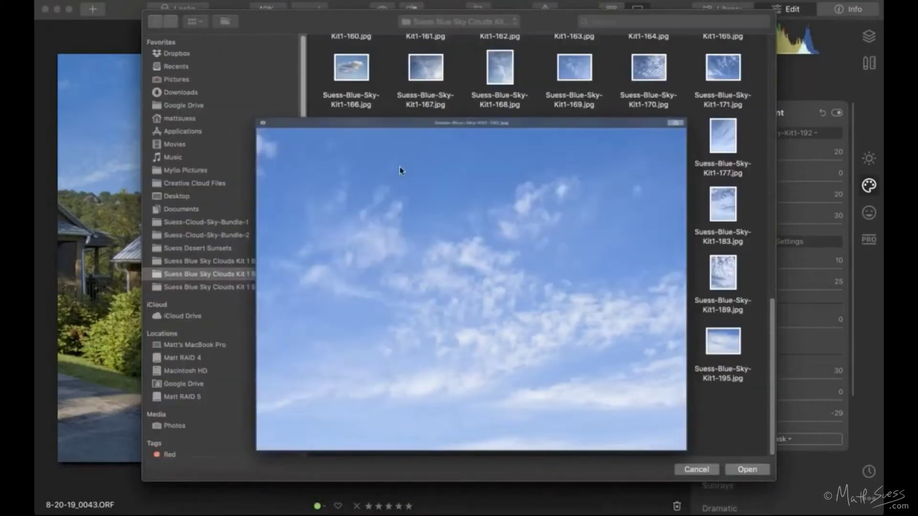
left_click(693, 469)
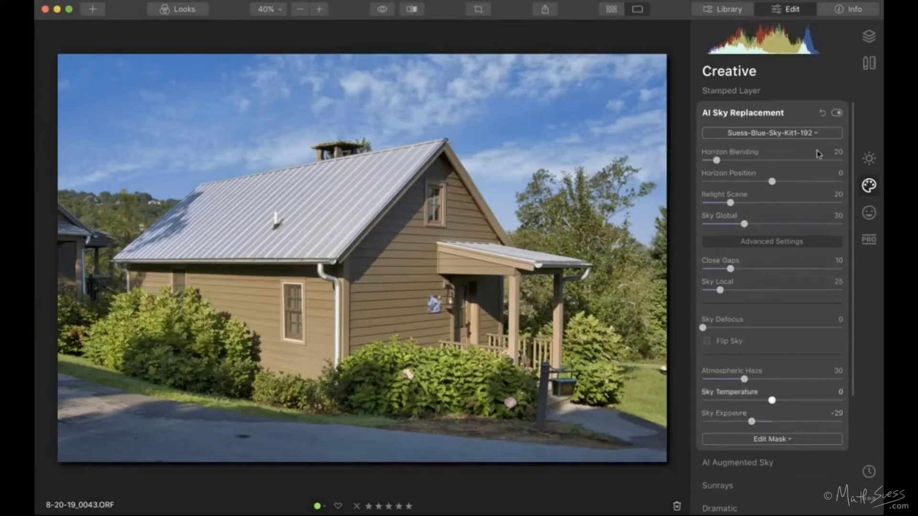
left_click(822, 115)
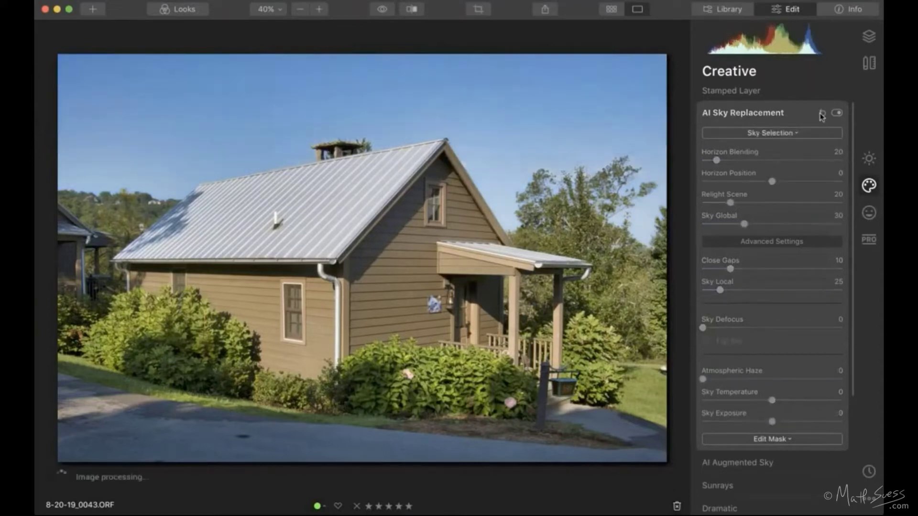
Load Suess-Blue-Sky-Kit1-192.jpg from the Suess Blue Sky Clouds Kit 1 Bundle 2 folder as the custom sky.
left_click(794, 134)
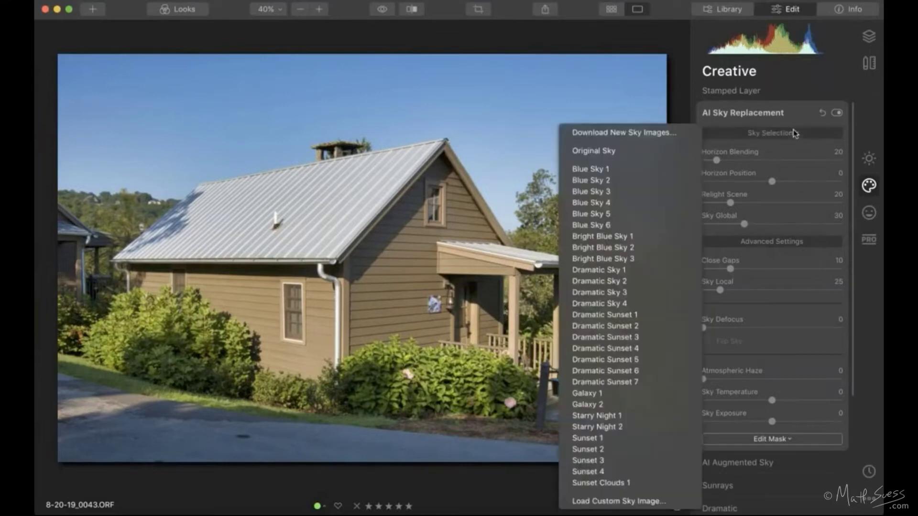
left_click(643, 501)
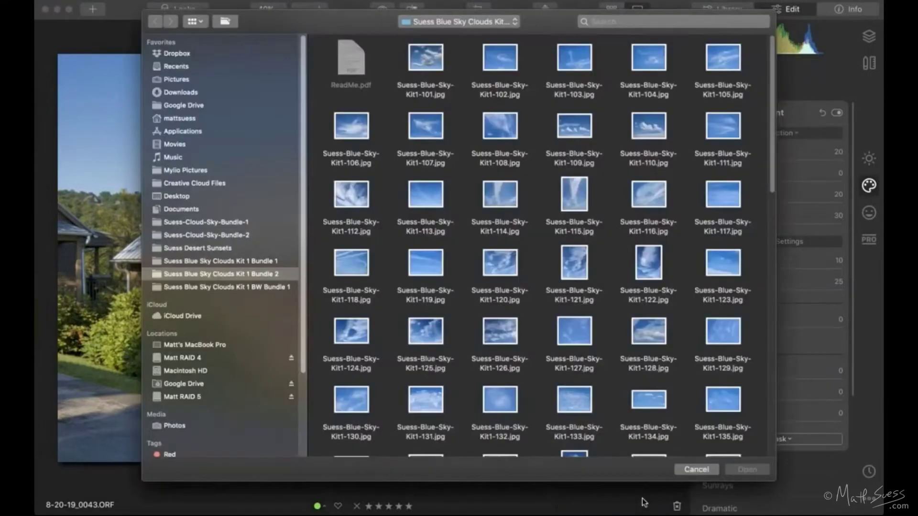
scroll(592, 359, "down", 10)
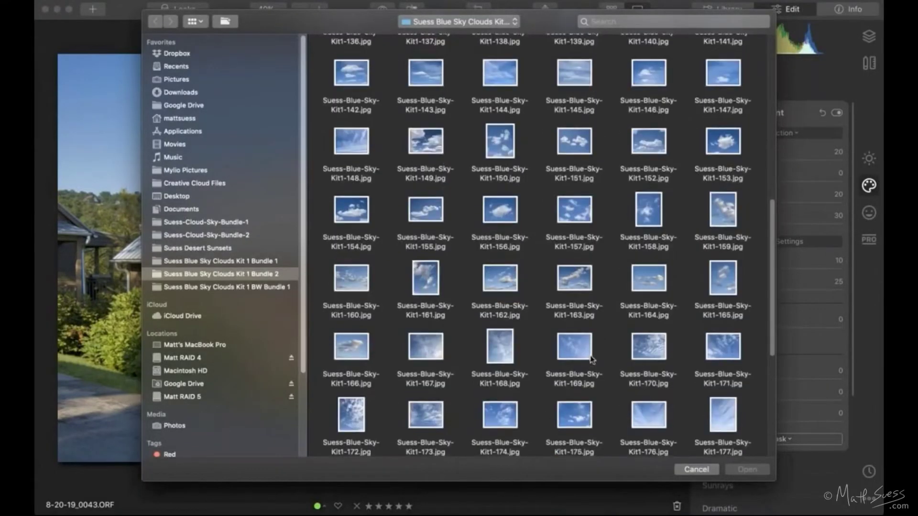
scroll(592, 359, "down", 5)
left_click(499, 354)
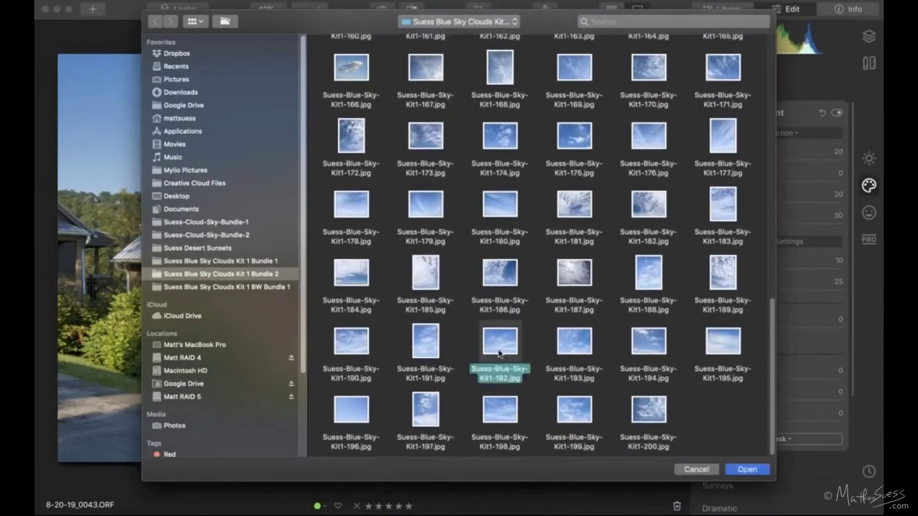
left_click(747, 470)
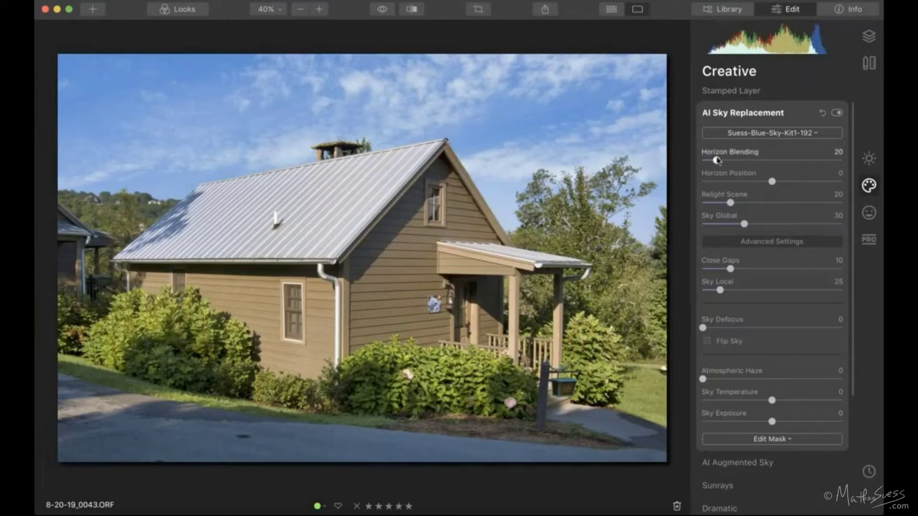
Try Horizon Blending and return it to 20, then compare Horizon Position values from -82 to 79 and set it to -50.
left_click_drag(743, 161, 716, 162)
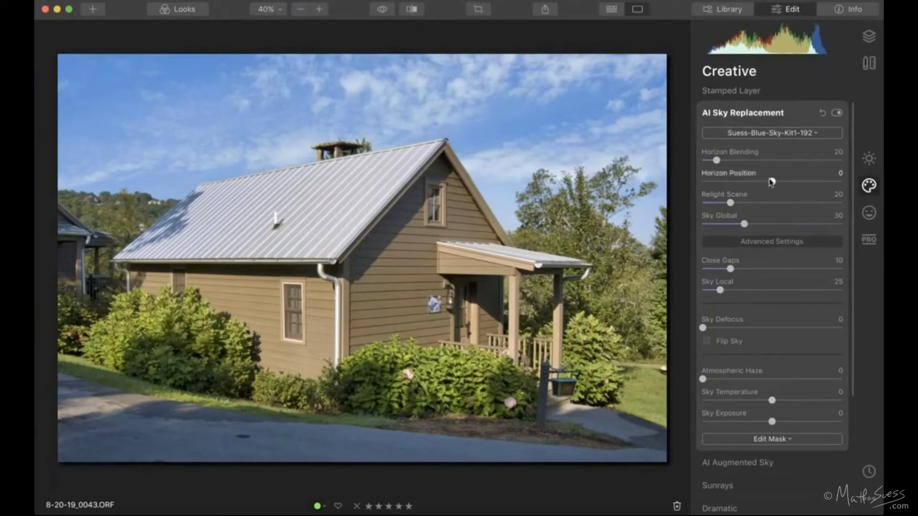
left_click_drag(771, 181, 712, 182)
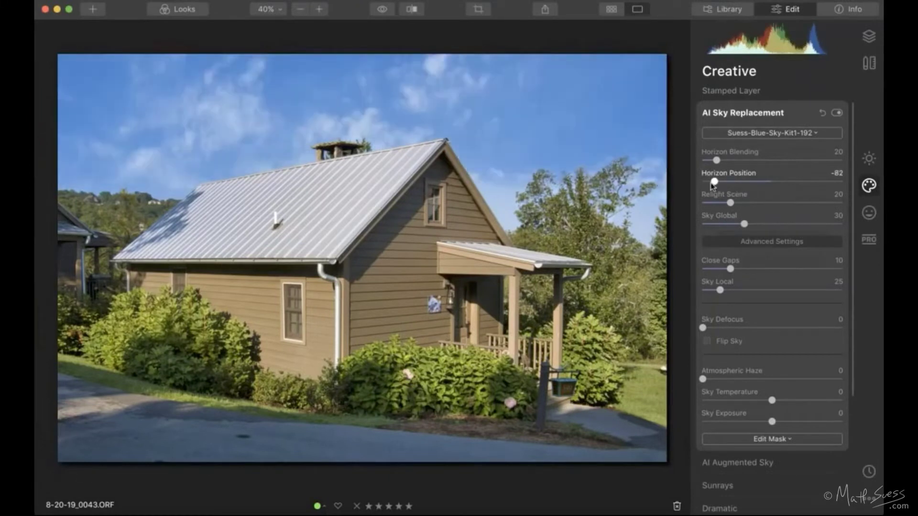
left_click(827, 183)
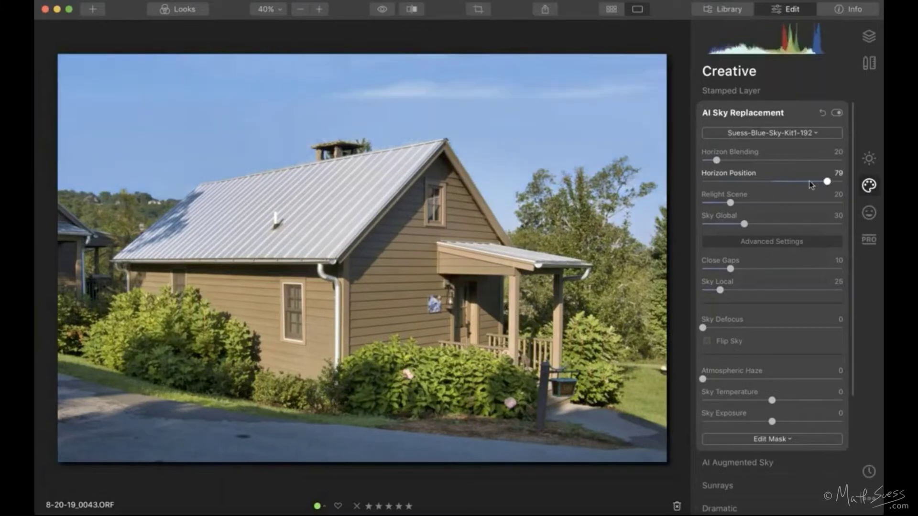
left_click(808, 182)
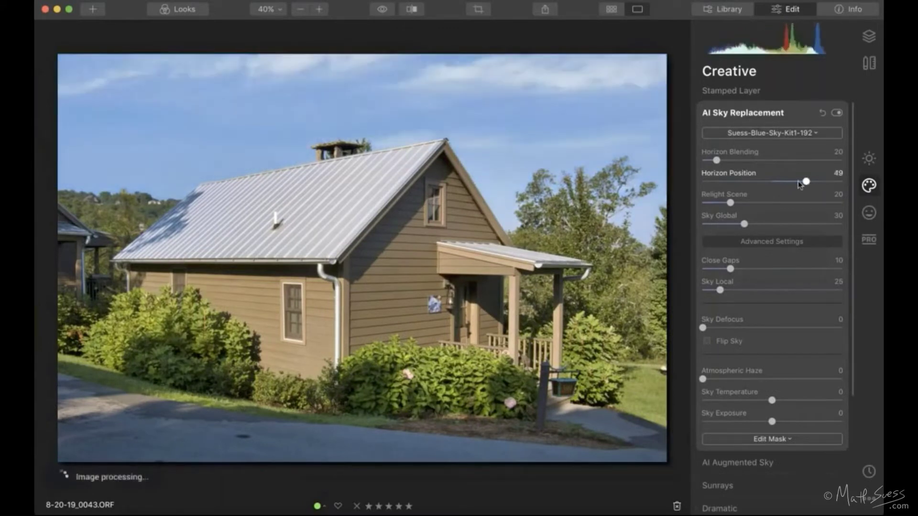
left_click(779, 183)
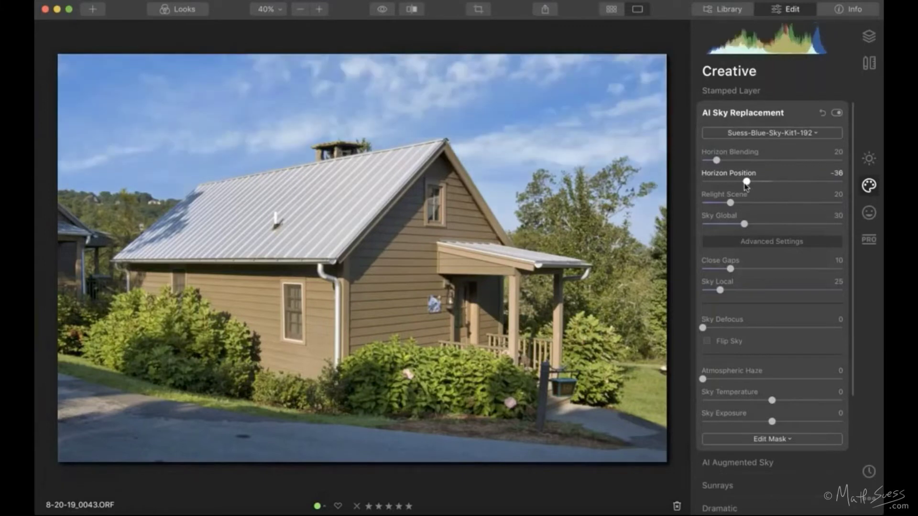
left_click(728, 183)
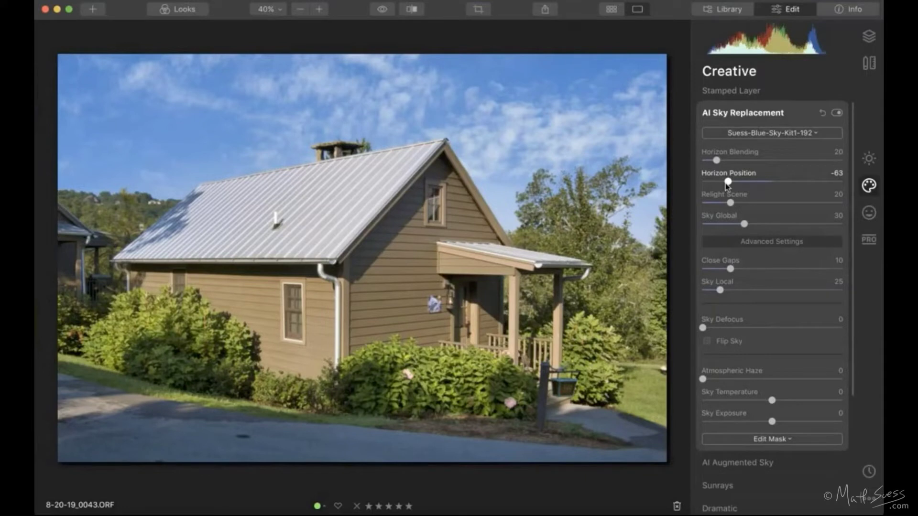
mouse_move(726, 184)
left_mouse_down()
mouse_move(755, 183)
mouse_move(736, 185)
left_mouse_up()
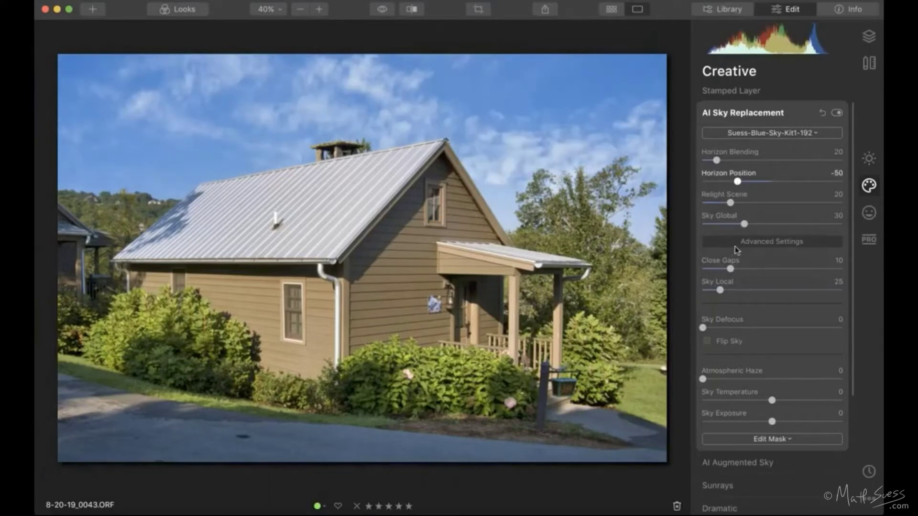
Compare the flipped sky with the unflipped one, leave it unflipped, and set Horizon Position to -60.
left_click(707, 341)
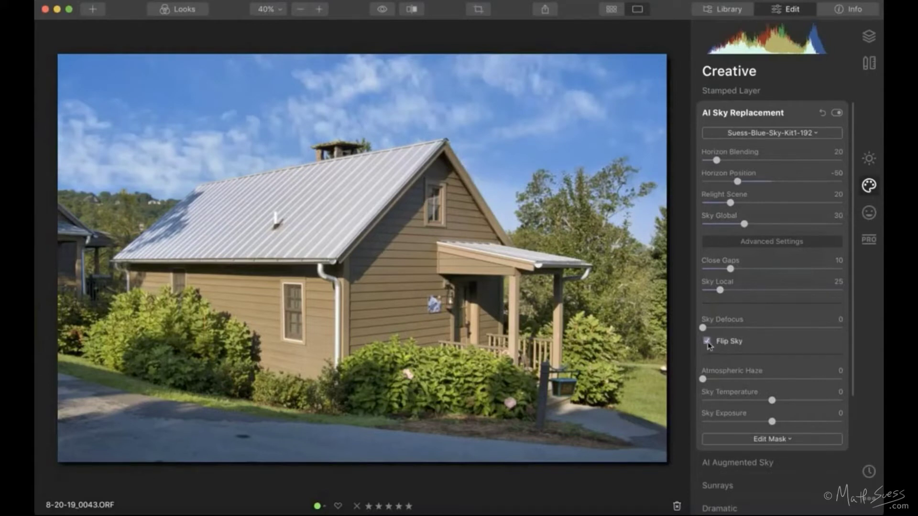
left_click(708, 343)
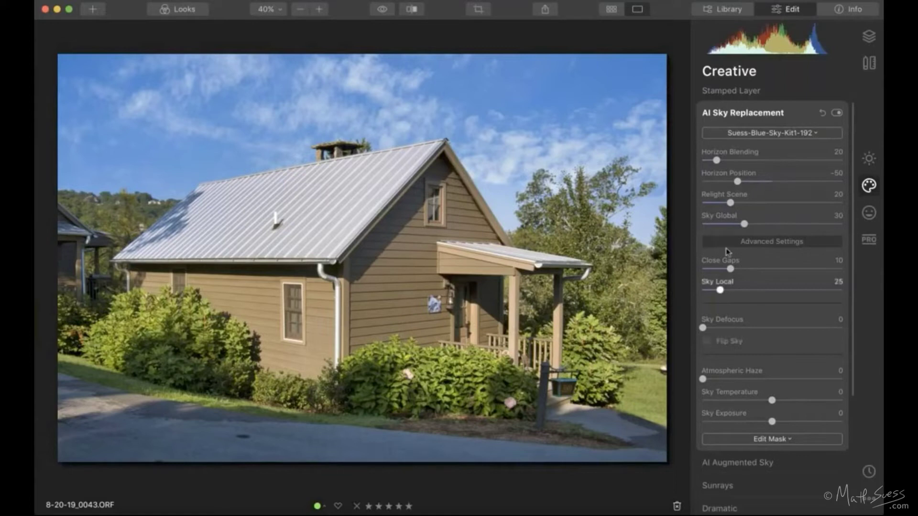
left_click_drag(738, 182, 730, 182)
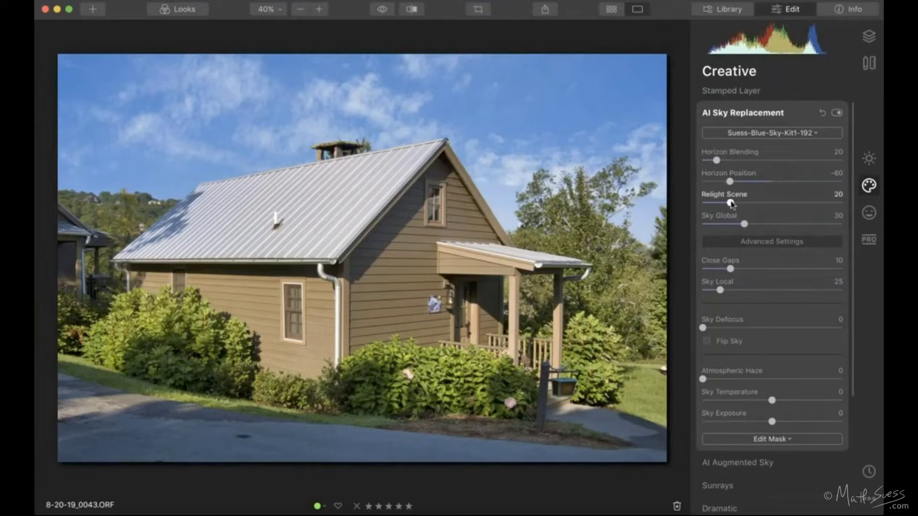
Compare Relight Scene at 76, 0 and 74, and set it to 22.
left_click_drag(731, 203, 808, 204)
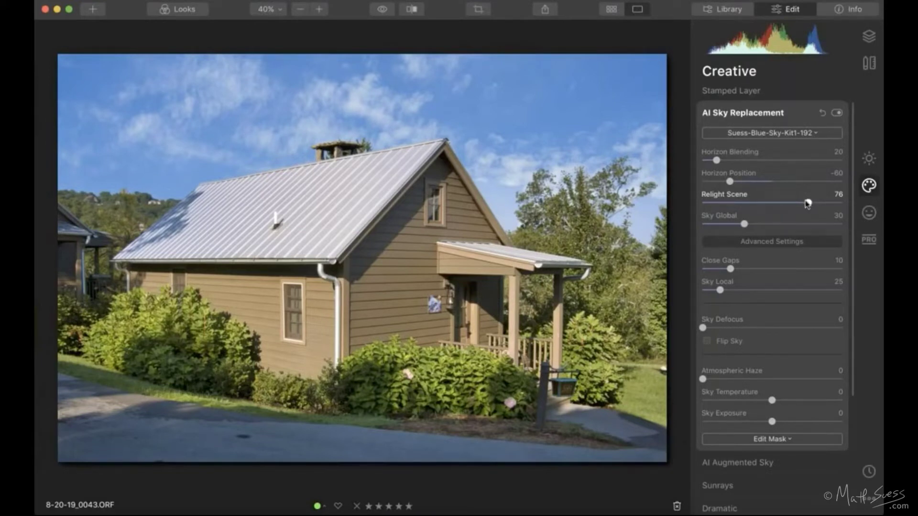
left_click_drag(808, 203, 683, 211)
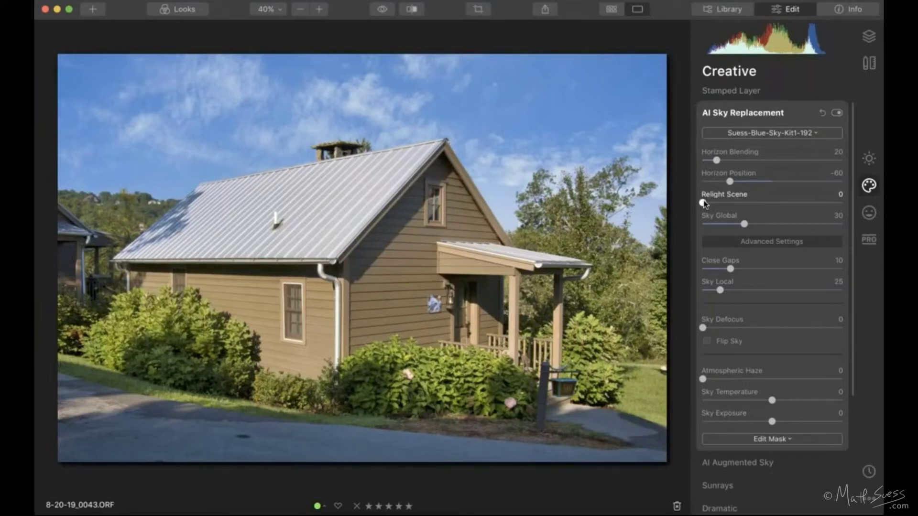
left_click_drag(706, 205, 808, 202)
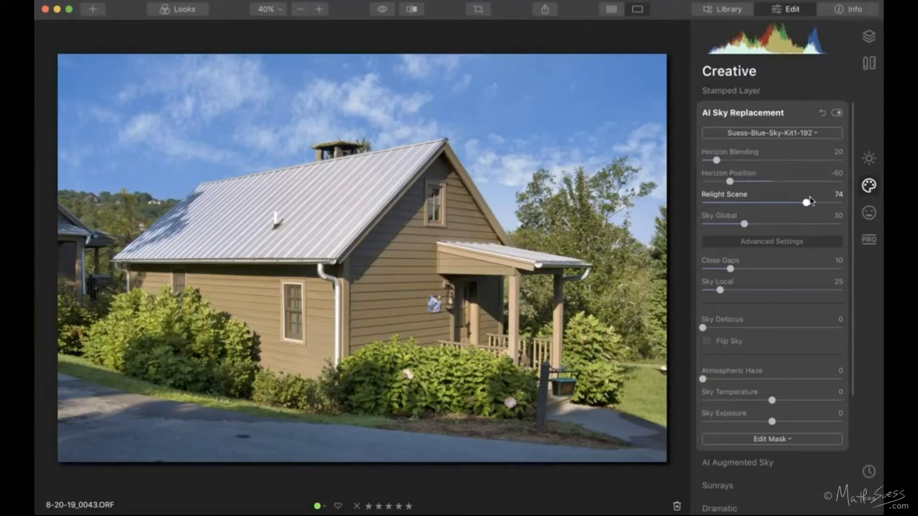
left_click_drag(807, 203, 732, 202)
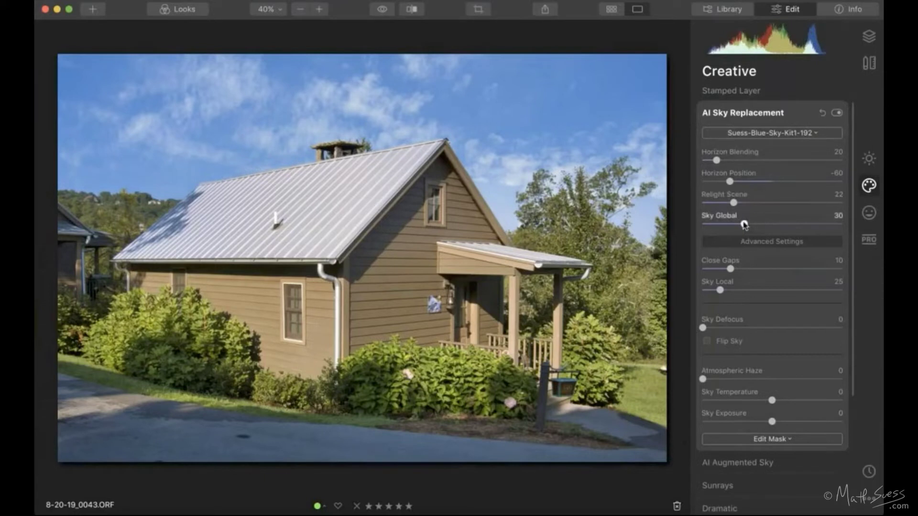
Compare Sky Global at 74 and 25, set it to 67, and inspect the sky behind the roof and trees at 100%.
left_click(496, 198)
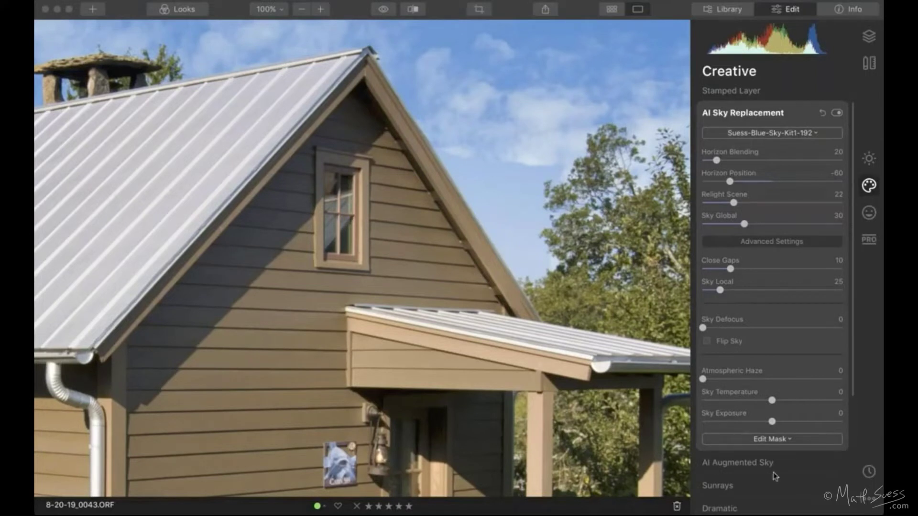
left_click(807, 226)
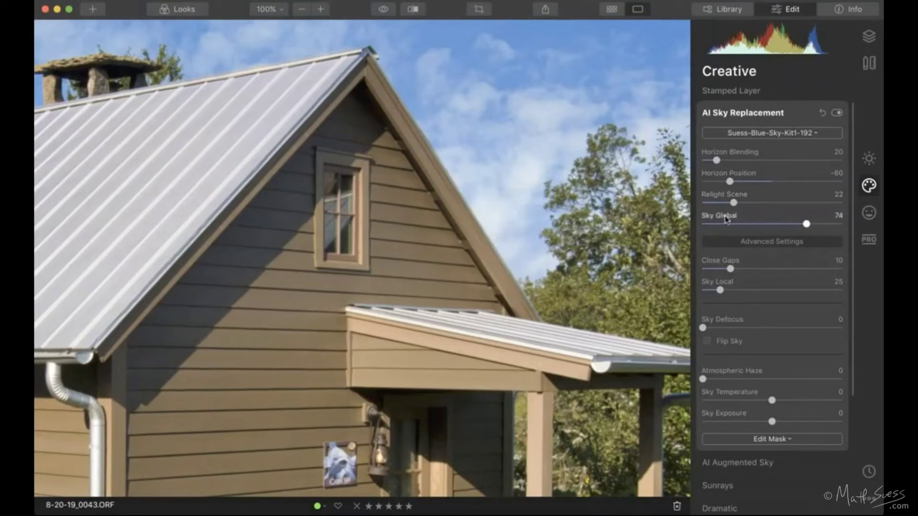
left_click(518, 226)
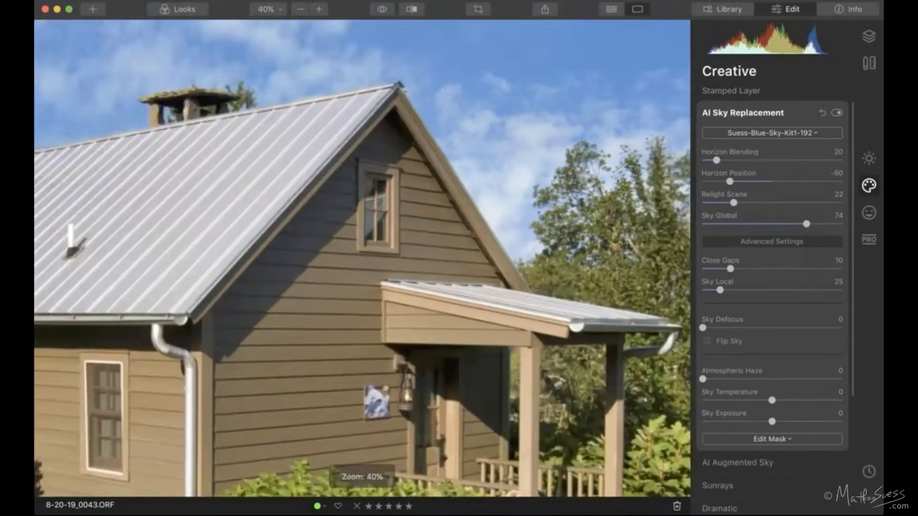
left_click(736, 223)
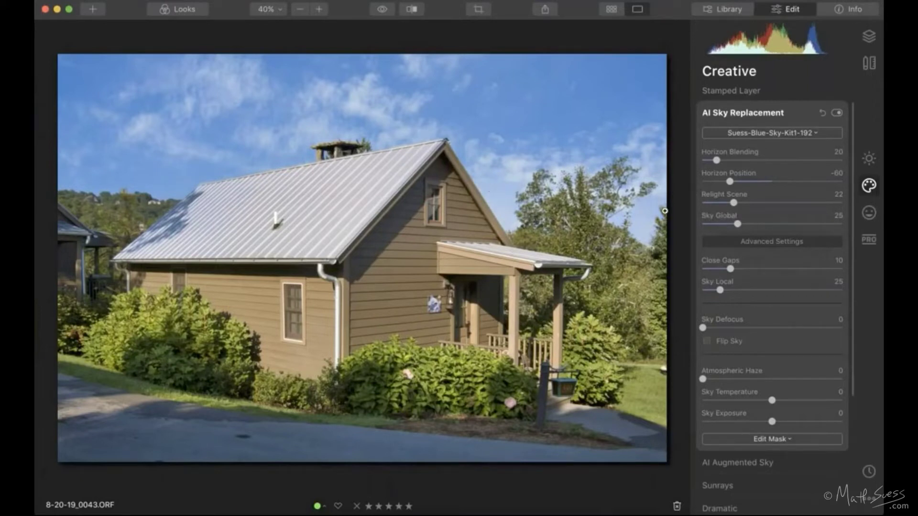
left_click(796, 224)
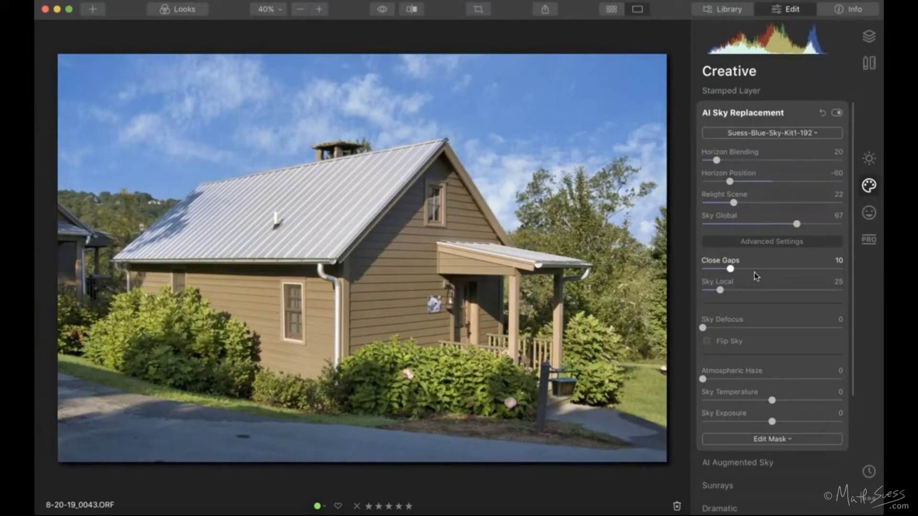
left_click(616, 192)
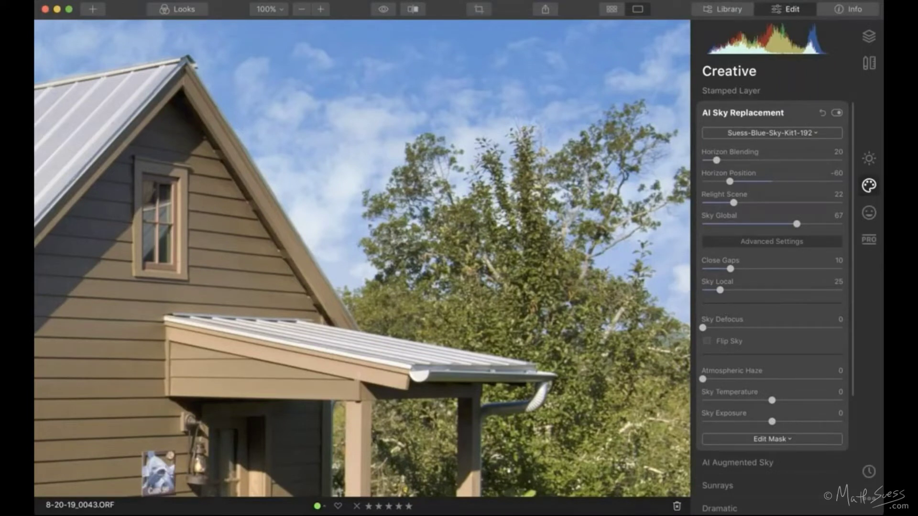
key("super+0")
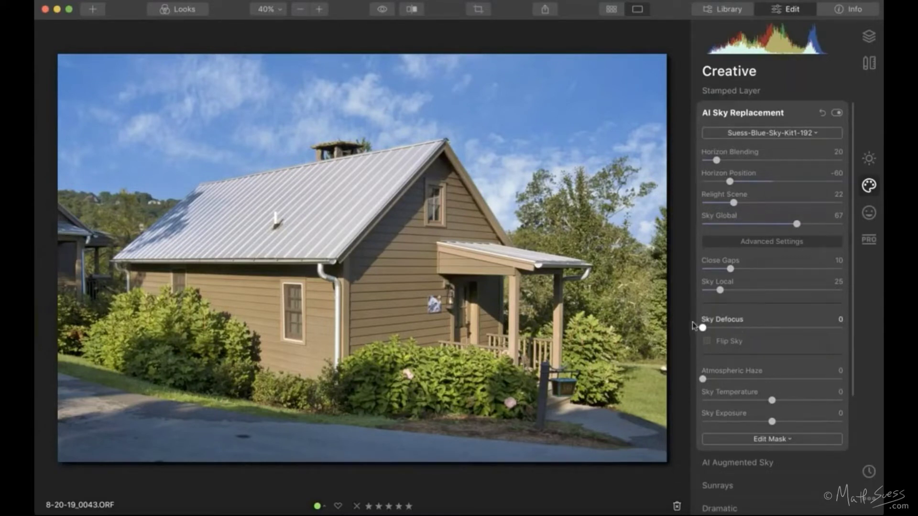
Try Sky Defocus at 100 and 30, and reset it to 0.
left_click_drag(763, 326, 848, 330)
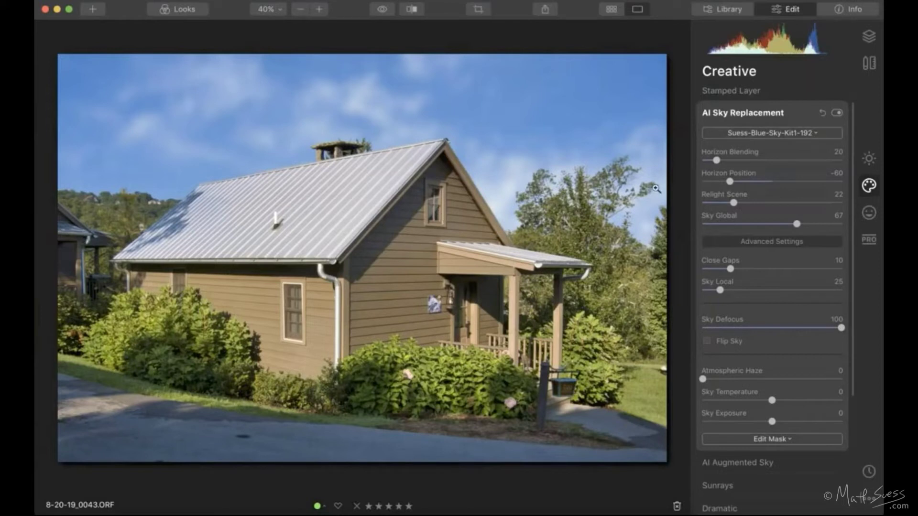
left_click(730, 328)
left_click(745, 328)
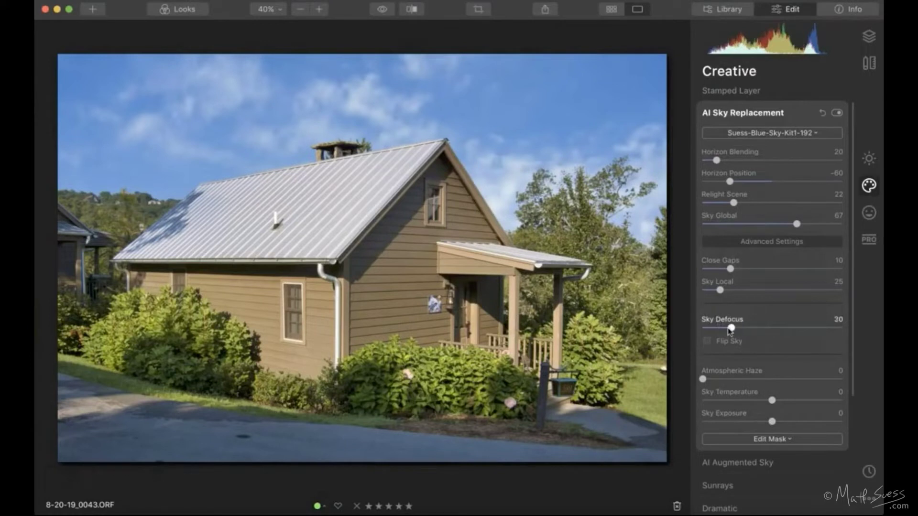
double_click(729, 329)
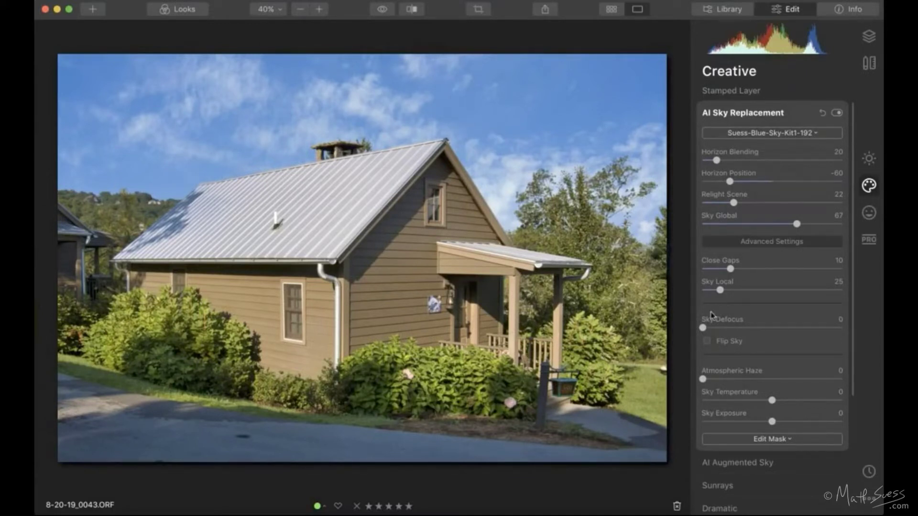
Flip the replacement sky and set Atmospheric Haze to 28.
left_click(707, 342)
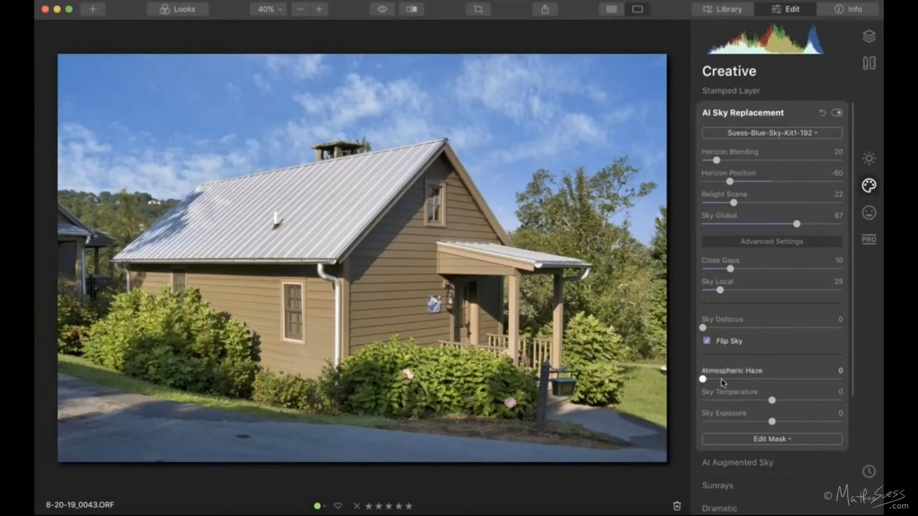
scroll(722, 383, "down", 2)
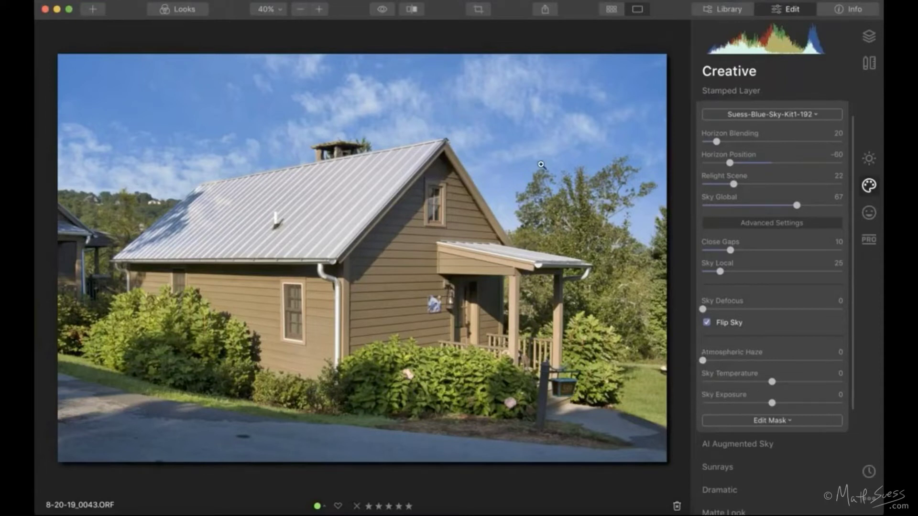
left_click(741, 362)
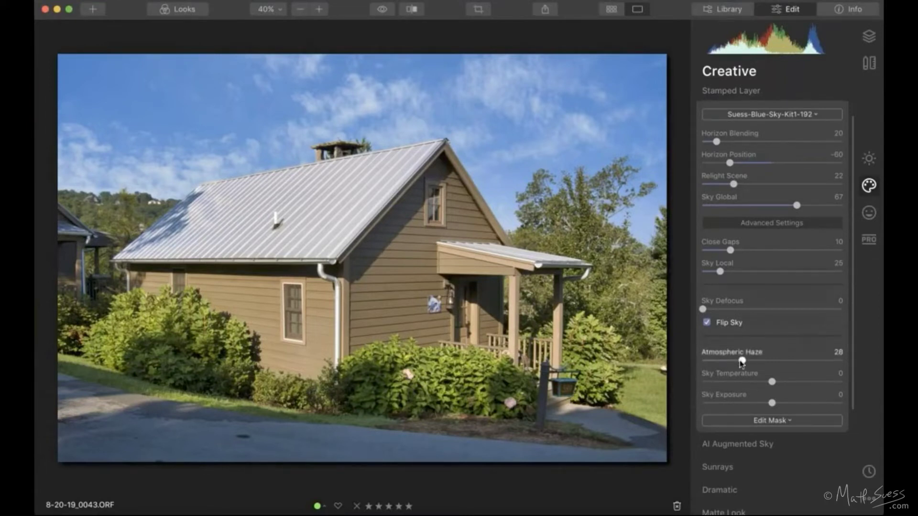
Compare Atmospheric Haze at 100 and 35, and set it to 30.
left_click_drag(742, 362, 841, 362)
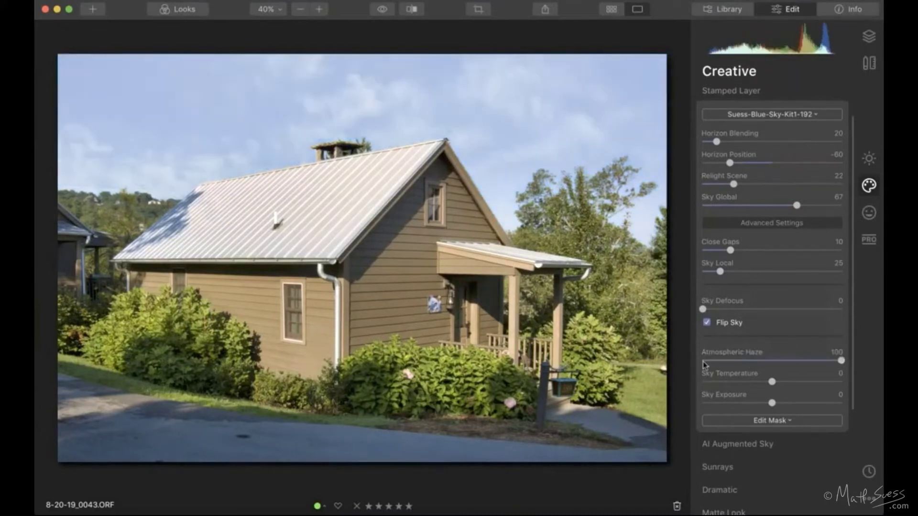
left_click(752, 362)
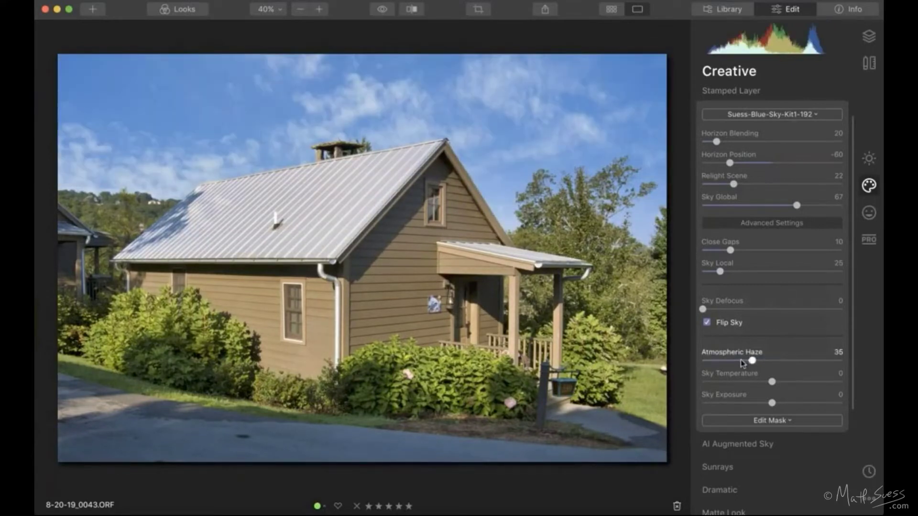
left_click_drag(742, 363, 755, 364)
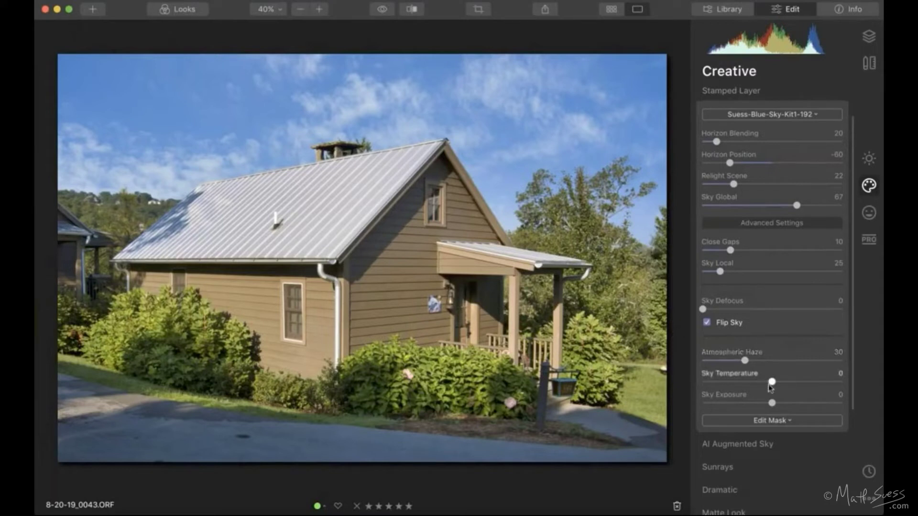
Try Sky Temperature at -1 and Sky Exposure at 23, and reset both to 0.
left_click_drag(771, 382, 793, 405)
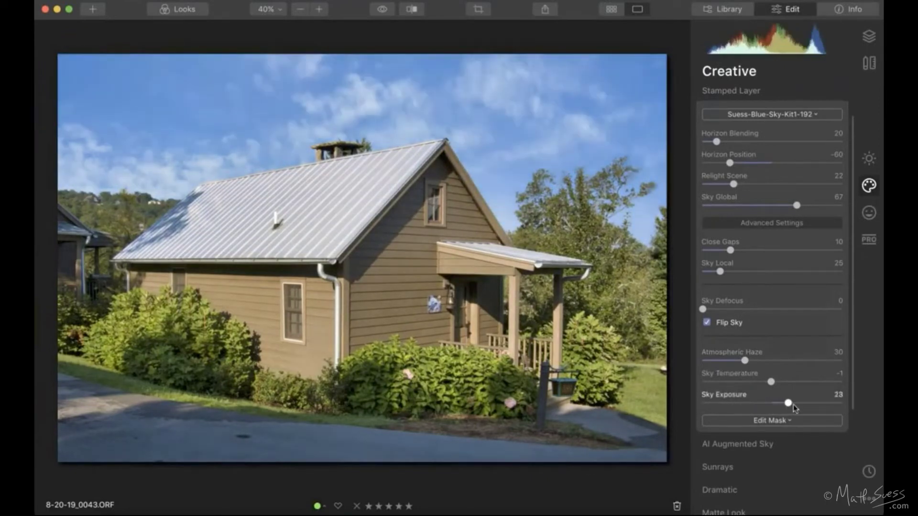
double_click(792, 404)
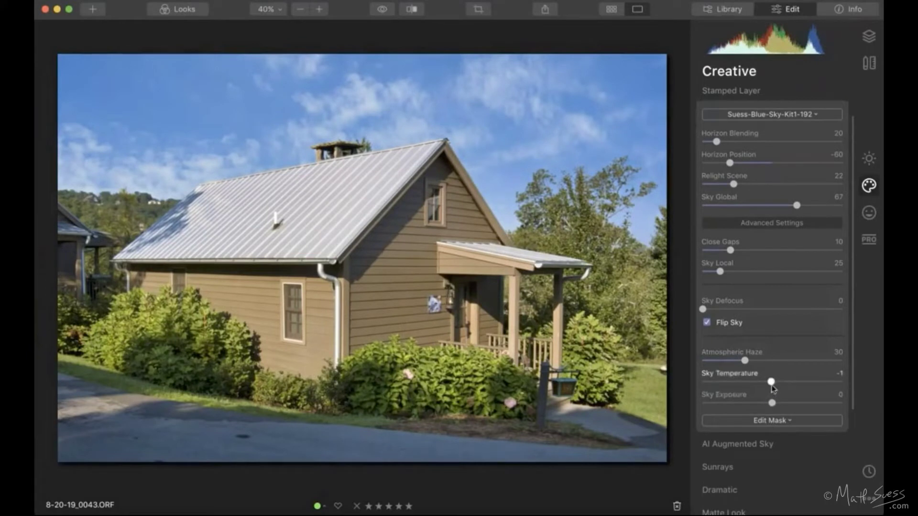
double_click(771, 383)
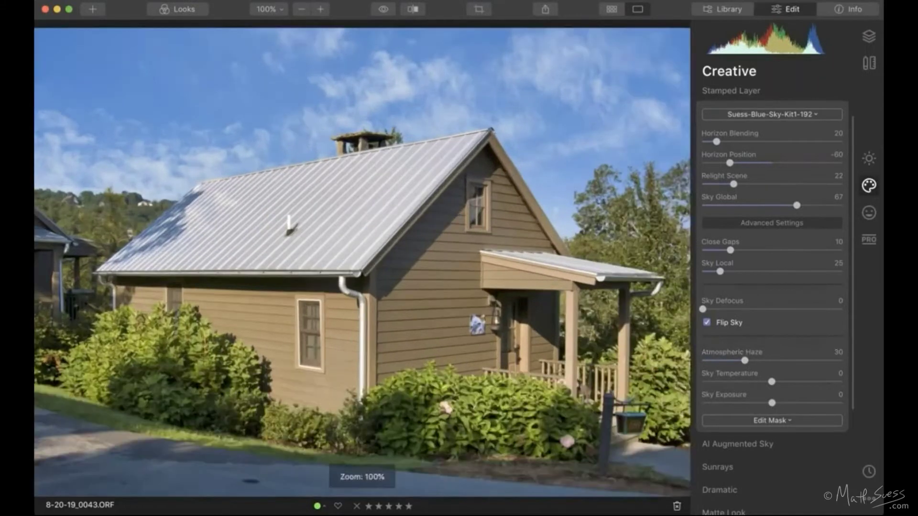
Inspect the metal roof at 100%, compare Sky Global at 40 and 59, and set it to 83.
double_click(210, 195)
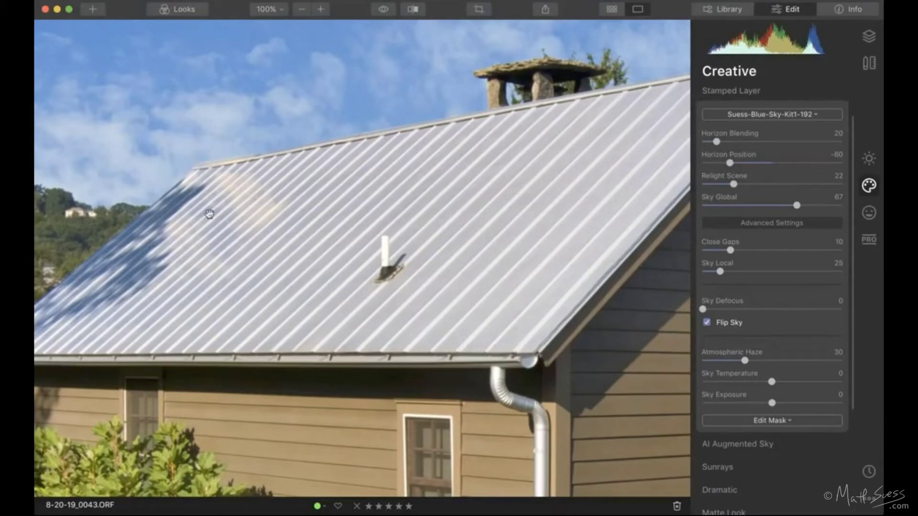
left_click(300, 220)
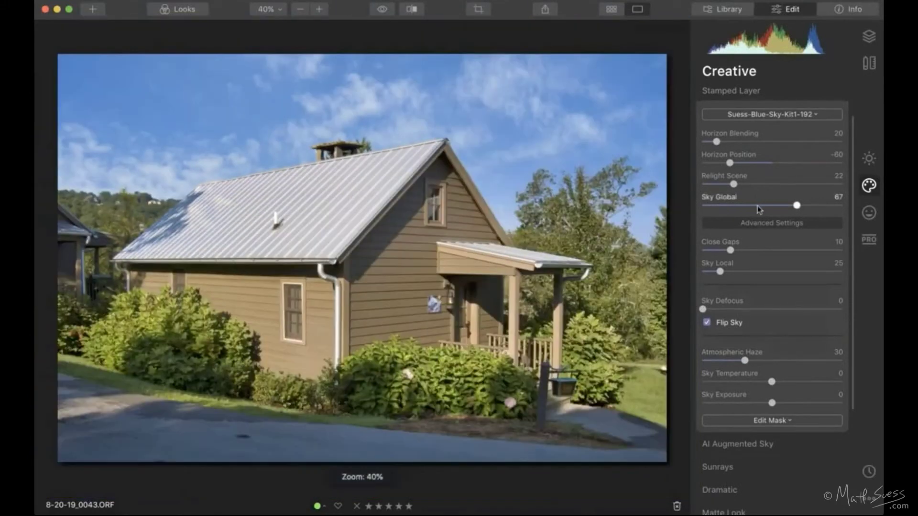
left_click(758, 205)
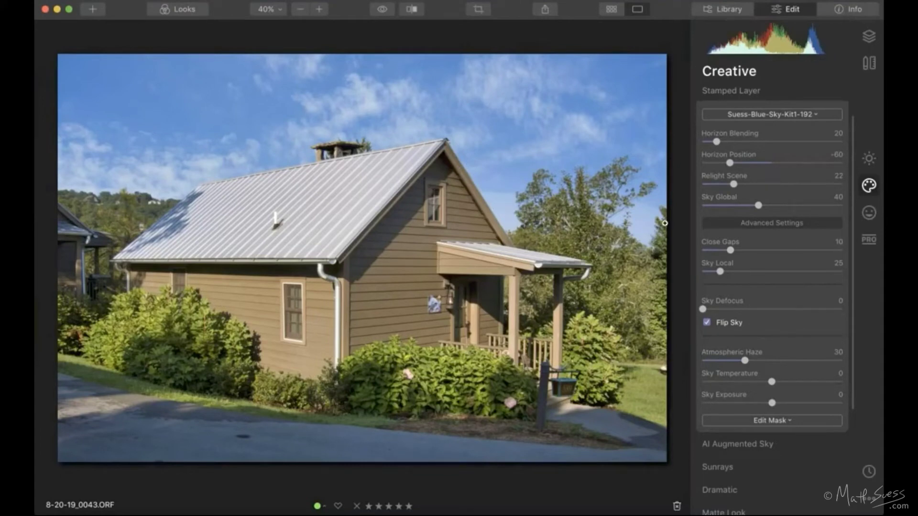
left_click(787, 206)
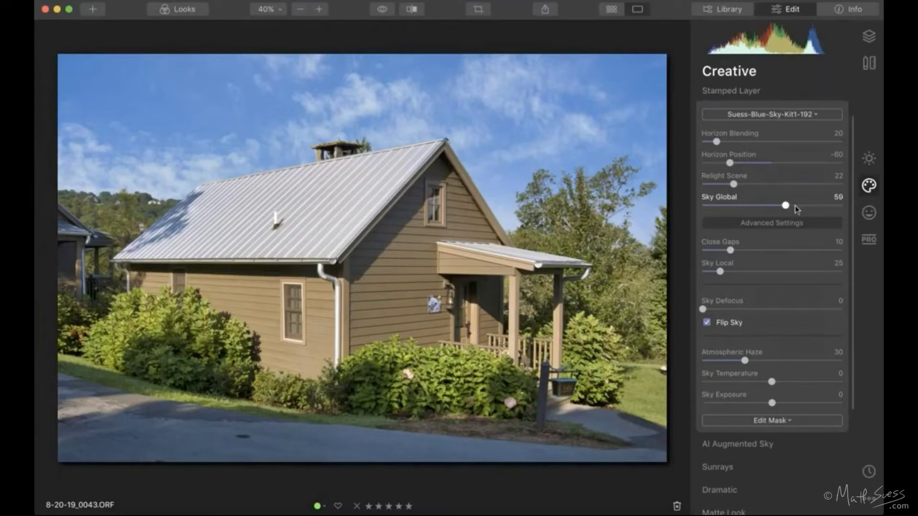
left_click_drag(796, 209, 828, 208)
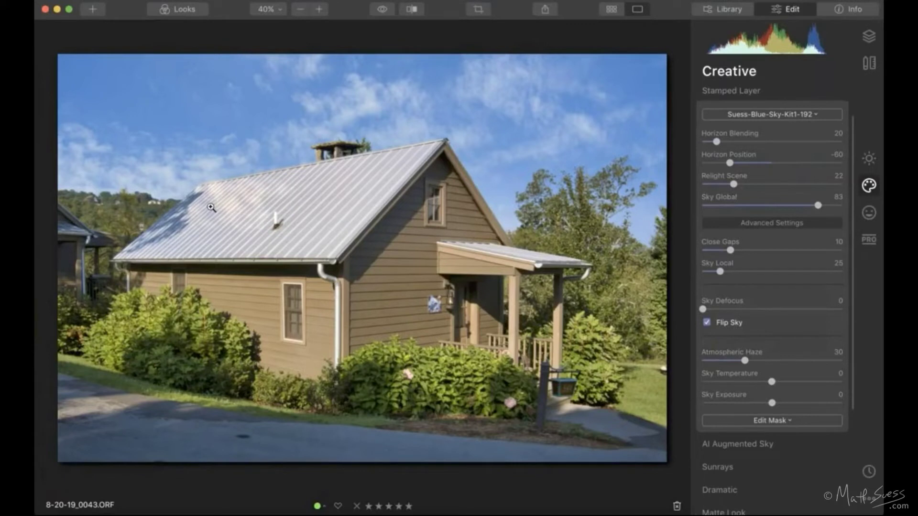
Start a brush mask for the sky replacement in Erase mode and erase the sky bleeding onto the metal roof around the vent pipe.
left_click(788, 421)
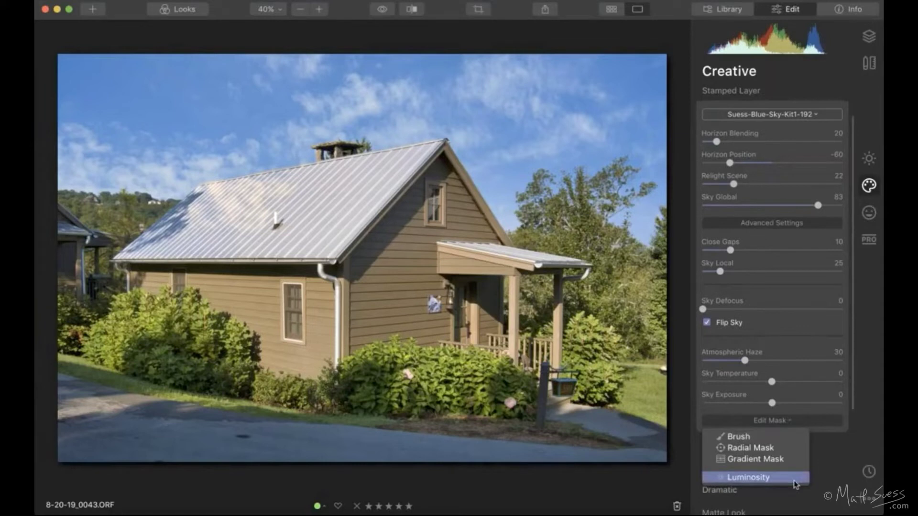
left_click(776, 438)
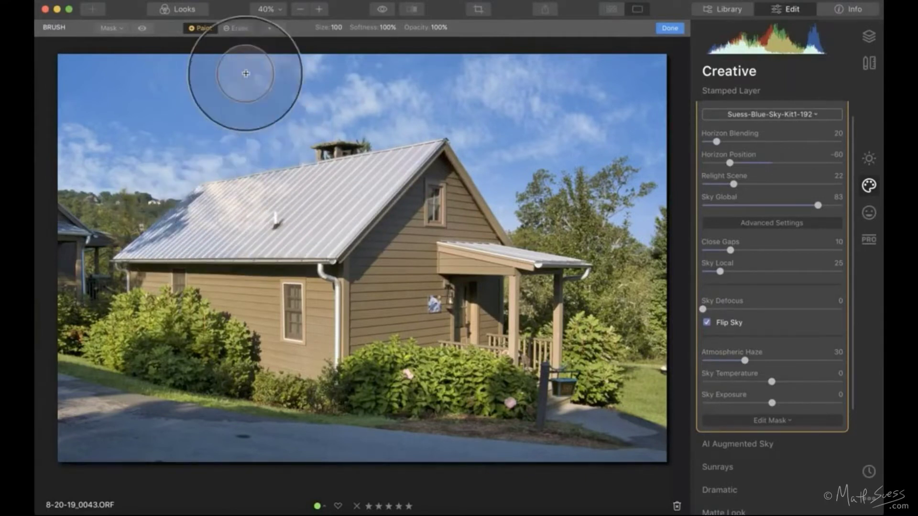
left_click(235, 29)
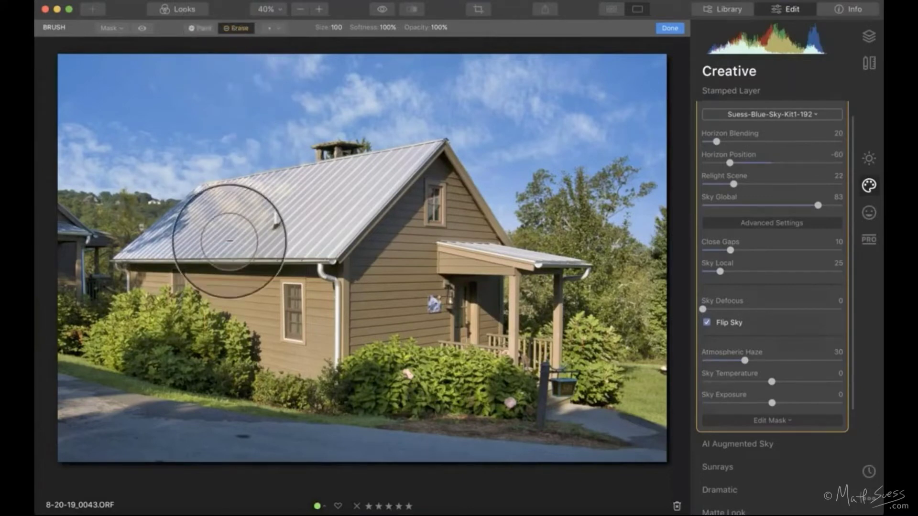
scroll(229, 241, "up", 5)
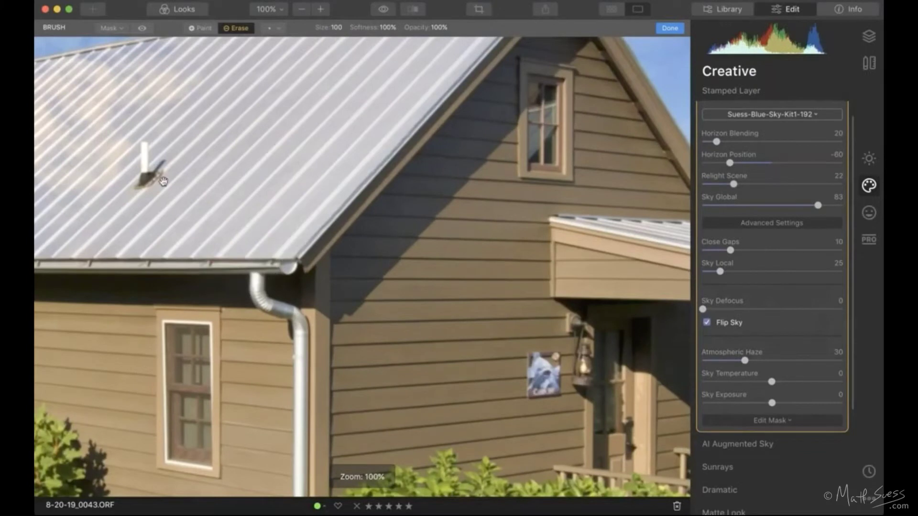
mouse_move(188, 177)
left_mouse_down()
mouse_move(479, 216)
mouse_move(464, 196)
mouse_move(481, 210)
mouse_move(334, 266)
mouse_move(454, 208)
mouse_move(426, 177)
mouse_move(420, 147)
mouse_move(279, 183)
mouse_move(242, 225)
mouse_move(128, 287)
mouse_move(344, 211)
mouse_move(282, 285)
mouse_move(349, 287)
mouse_move(476, 266)
mouse_move(621, 106)
mouse_move(516, 265)
mouse_move(616, 139)
mouse_move(572, 229)
mouse_move(650, 185)
left_mouse_up()
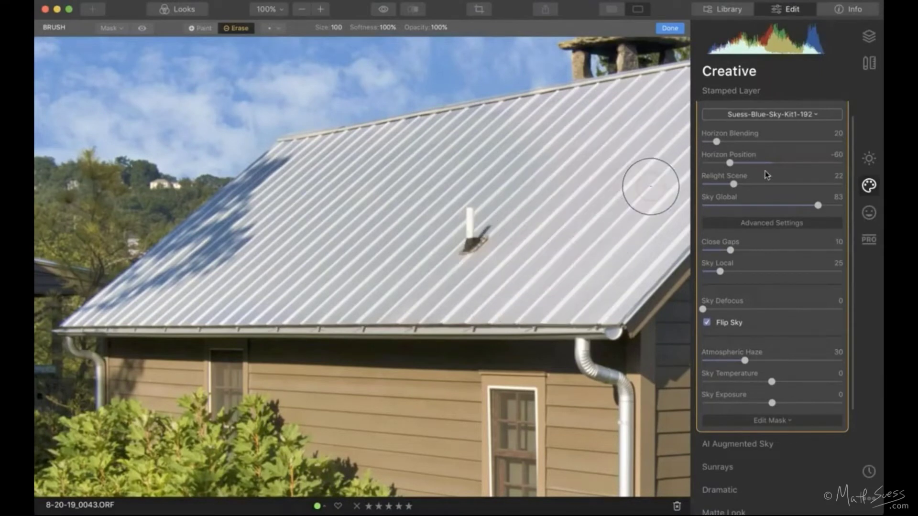
Set Relight Scene to 0 and finish erasing the sky effect from the roof up to the gable, reducing the brush size to 76.
left_click_drag(734, 187, 715, 189)
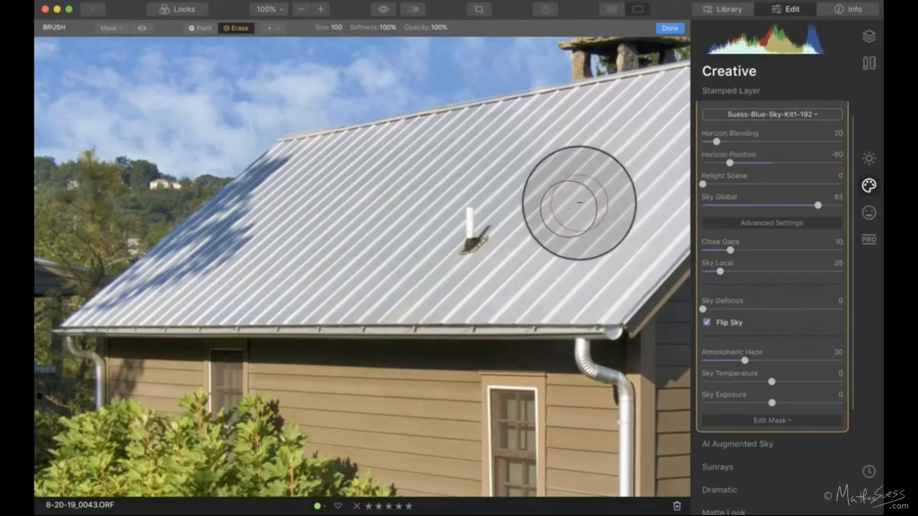
left_click_drag(600, 190, 448, 195)
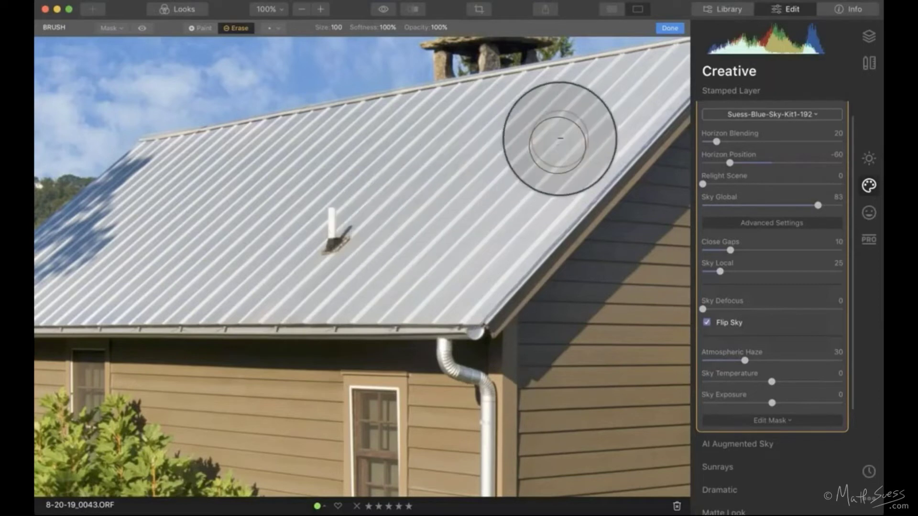
scroll(406, 177, "right", 5)
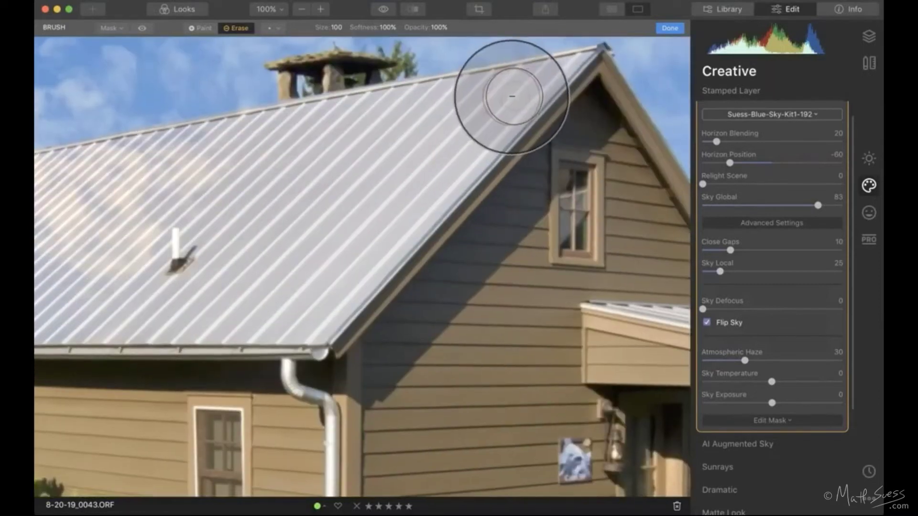
key("bracketleft")
key("bracketleft")
key("bracketleft")
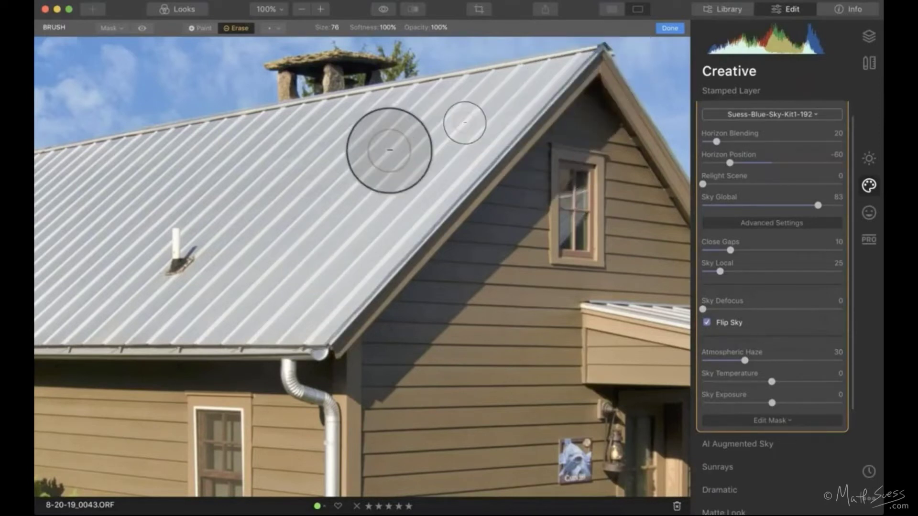
left_click(670, 28)
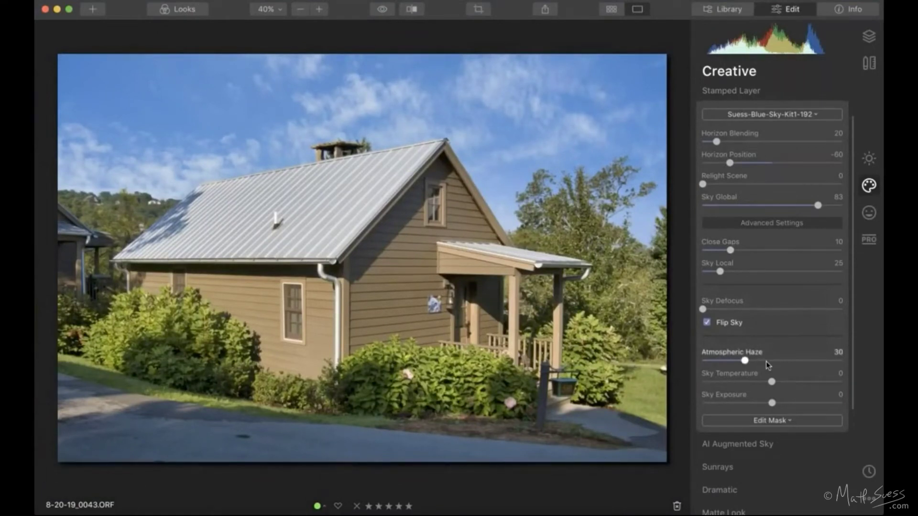
Raise Atmospheric Haze to 46.
left_click(765, 362)
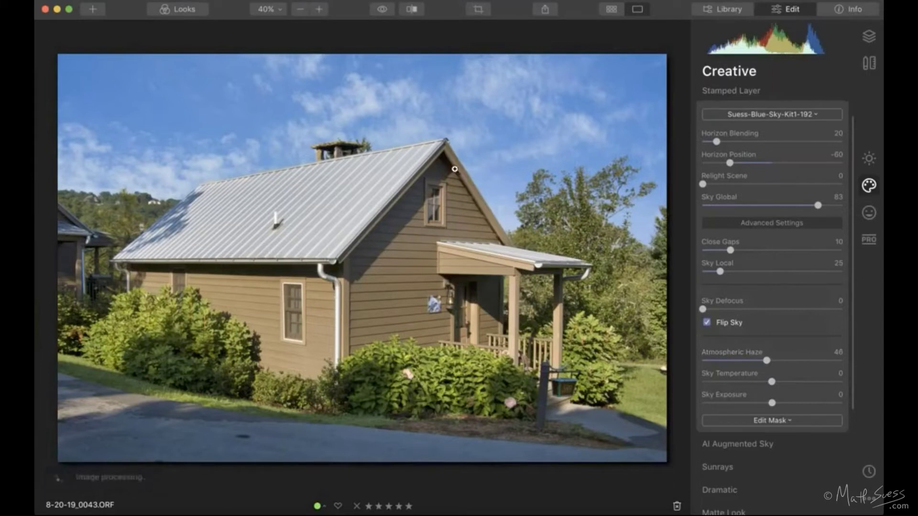
Enable AI Enhance, compare AI Sky Enhancer at 79, 19 and 12, set it to 7, and try AI Accent at 30 and lower.
left_click(869, 159)
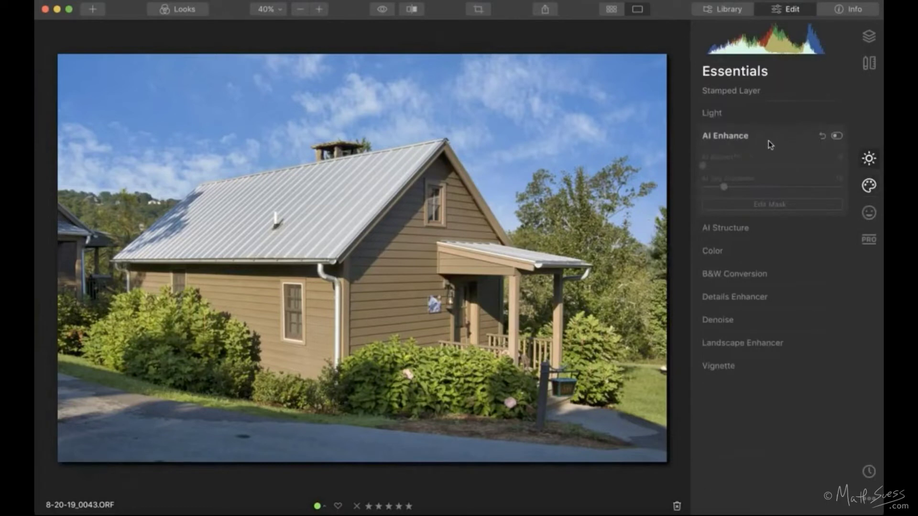
left_click(837, 136)
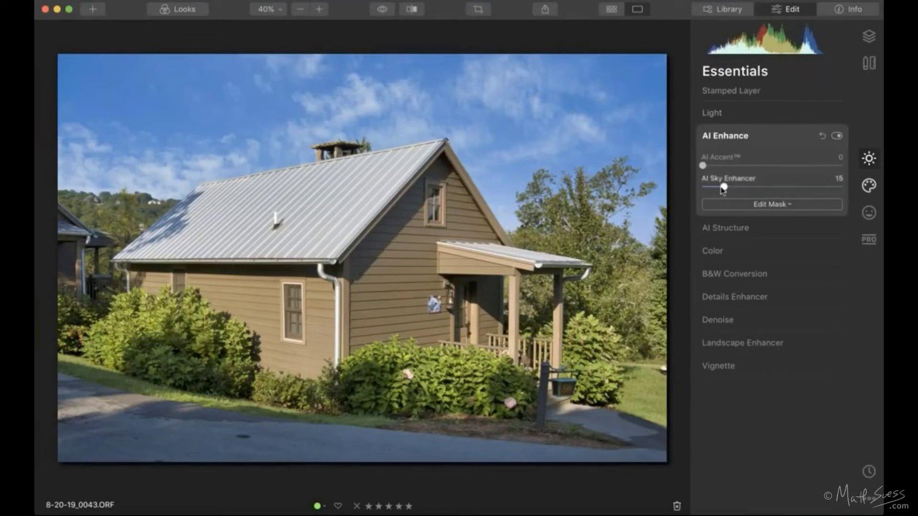
left_click_drag(725, 188, 813, 187)
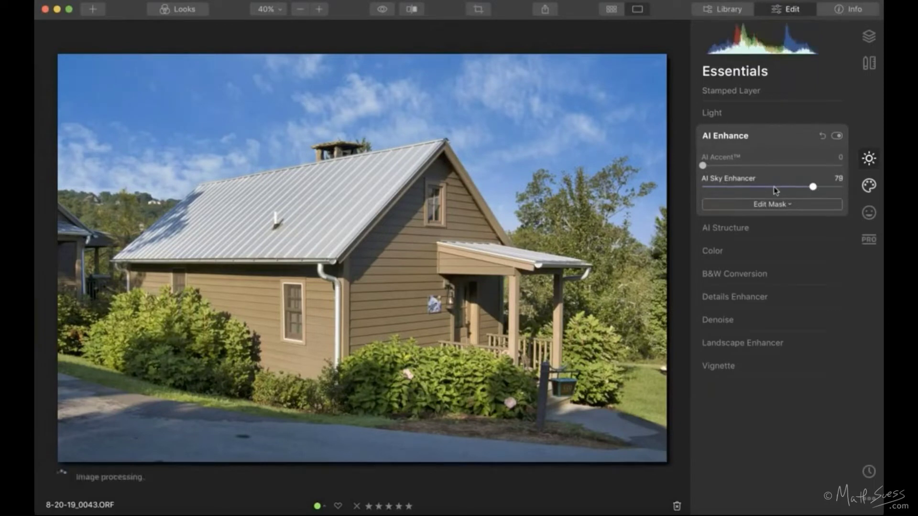
left_click(727, 187)
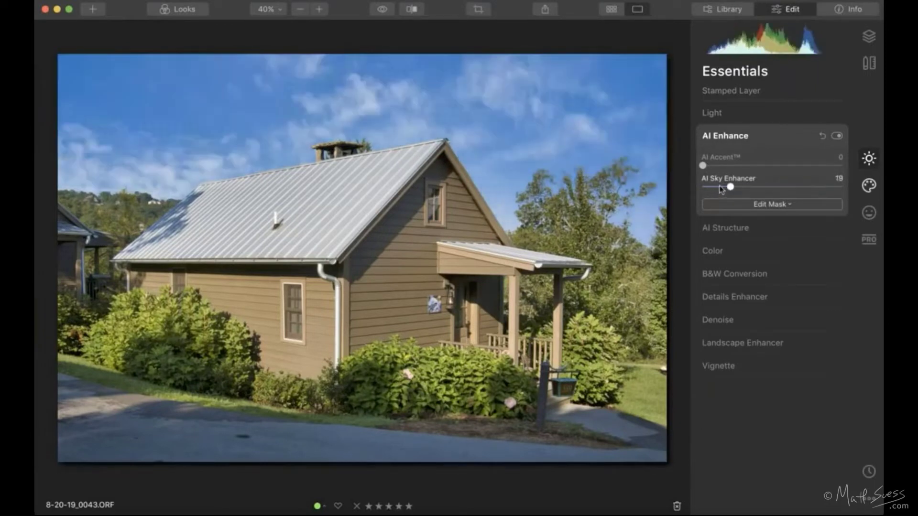
left_click(720, 187)
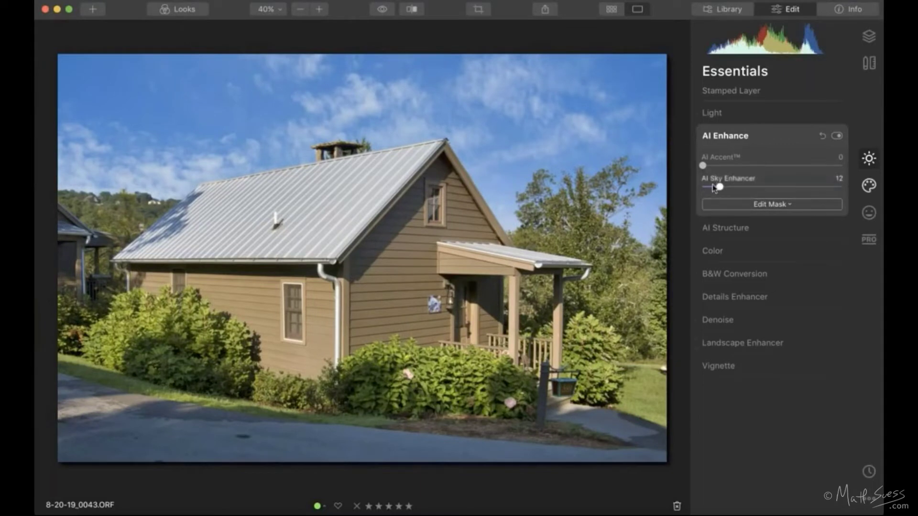
left_click_drag(714, 188, 708, 188)
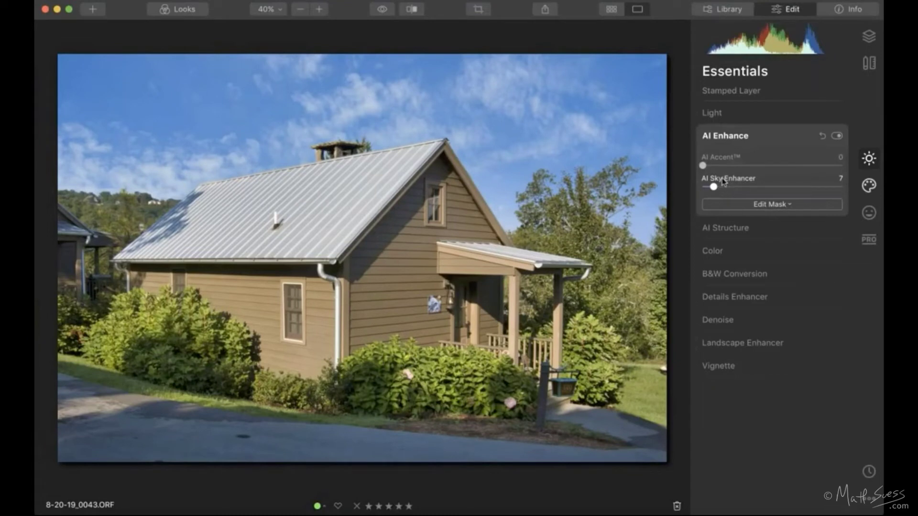
left_click(746, 166)
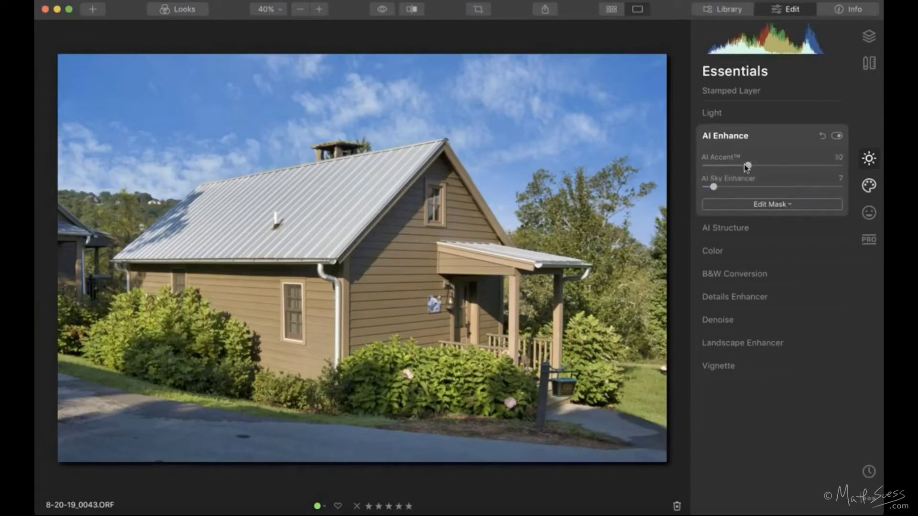
double_click(713, 166)
Set AI Structure Amount to 15, and try Boost at 10 before setting it to 7.
left_click(735, 228)
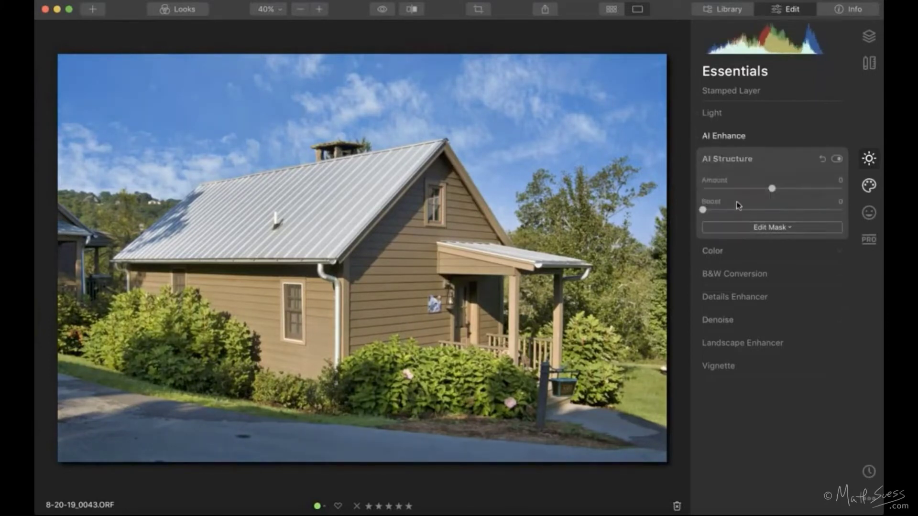
left_click(783, 189)
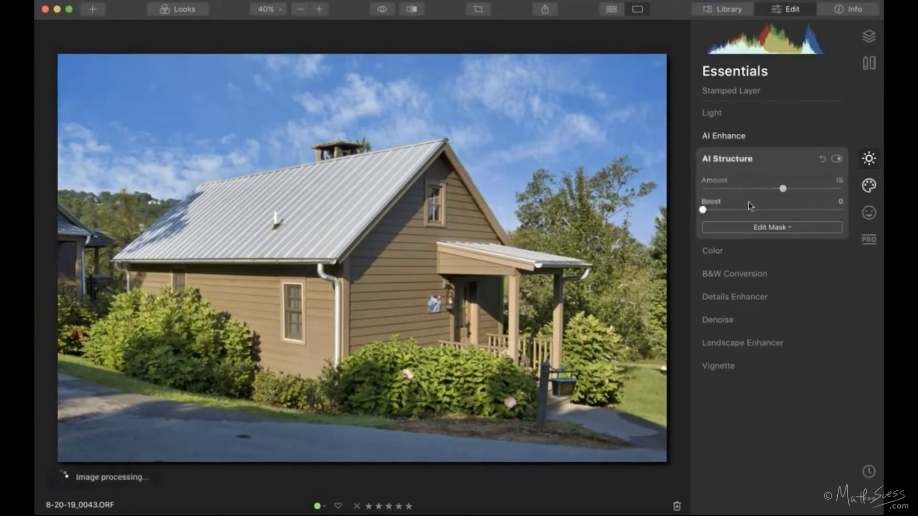
left_click(719, 211)
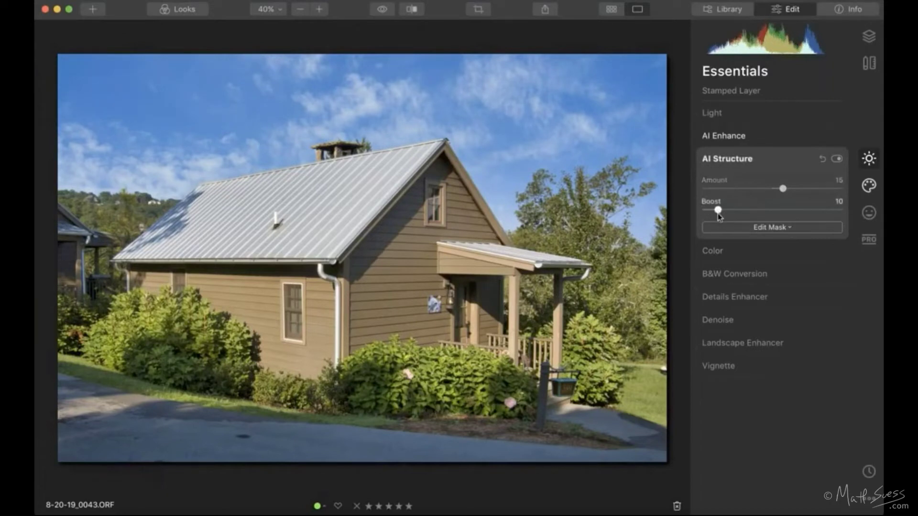
left_click_drag(718, 214, 713, 213)
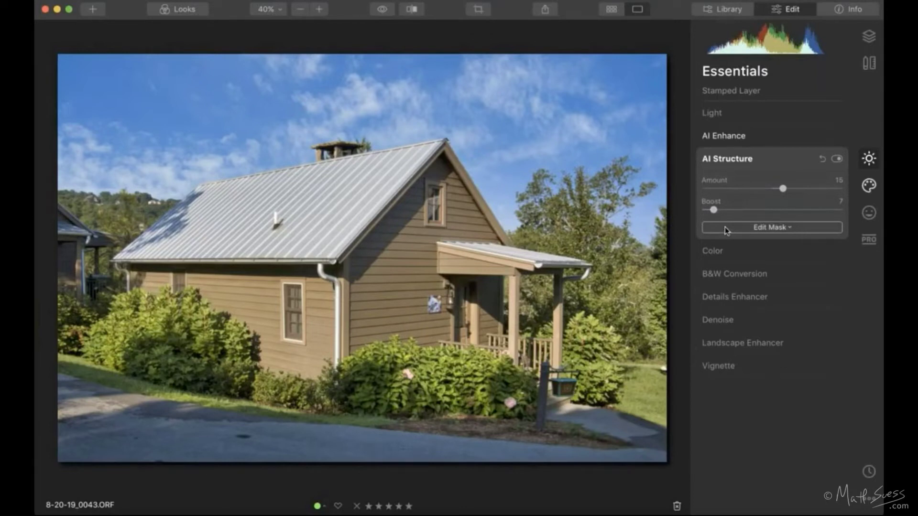
Try the stamped layer's Light Exposure at -4.22 and reset it to its default.
left_click(760, 116)
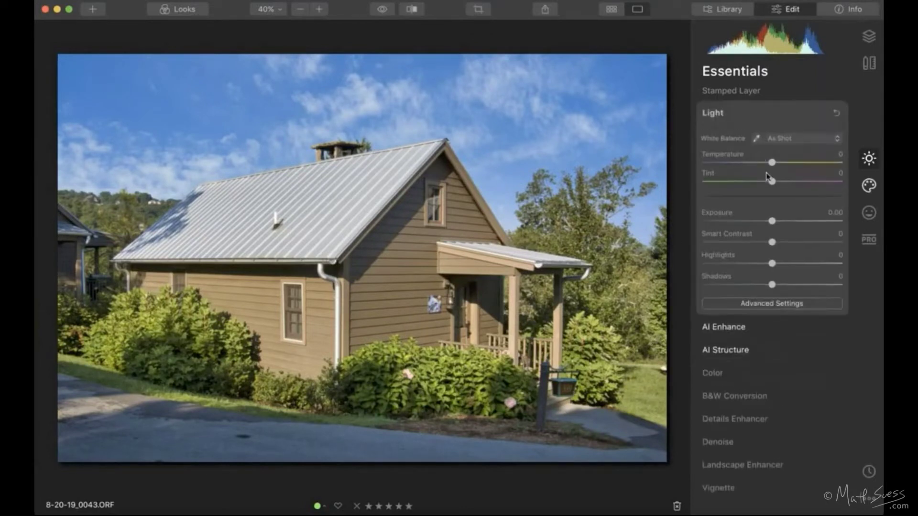
left_click(713, 221)
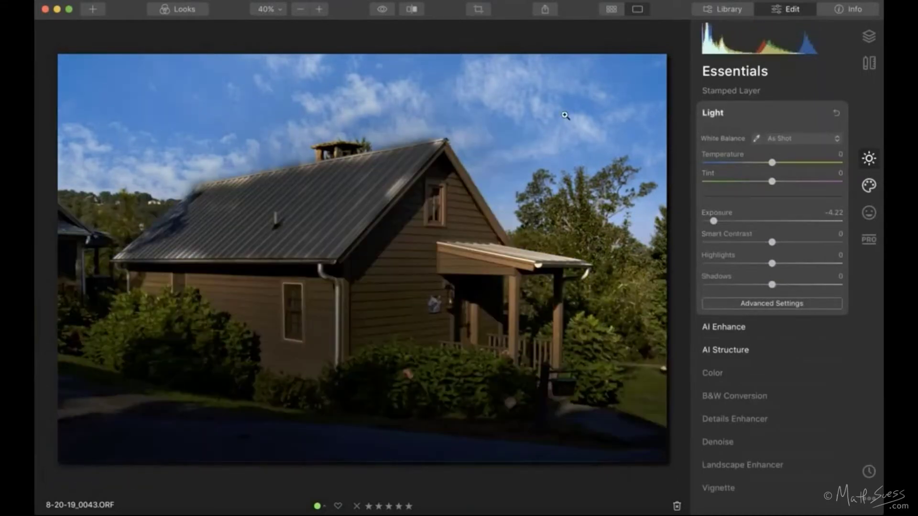
double_click(713, 221)
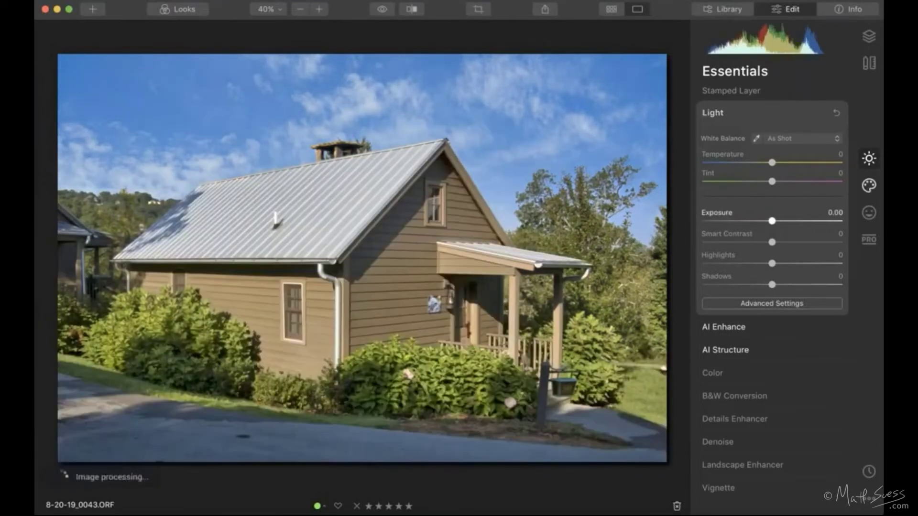
Add a second stamped layer above the existing stamped layer of the cottage photo.
left_click(850, 47)
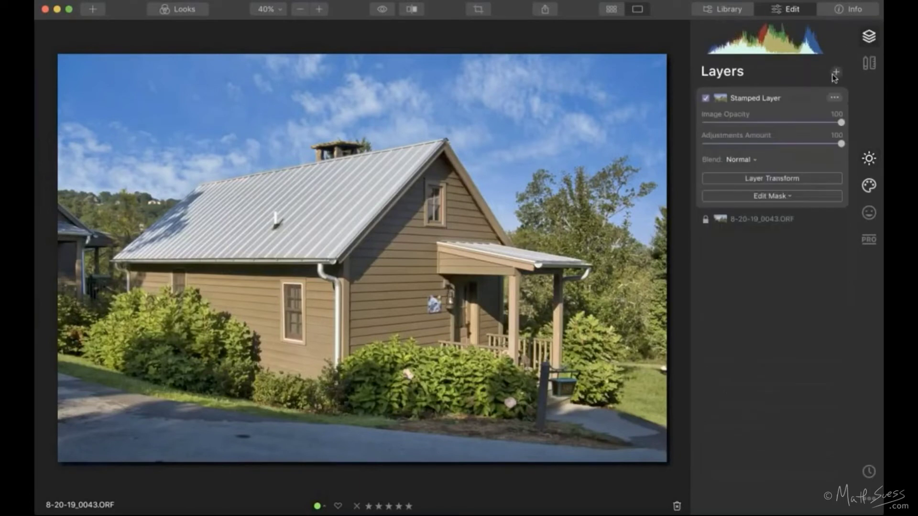
left_click(835, 75)
left_click(777, 117)
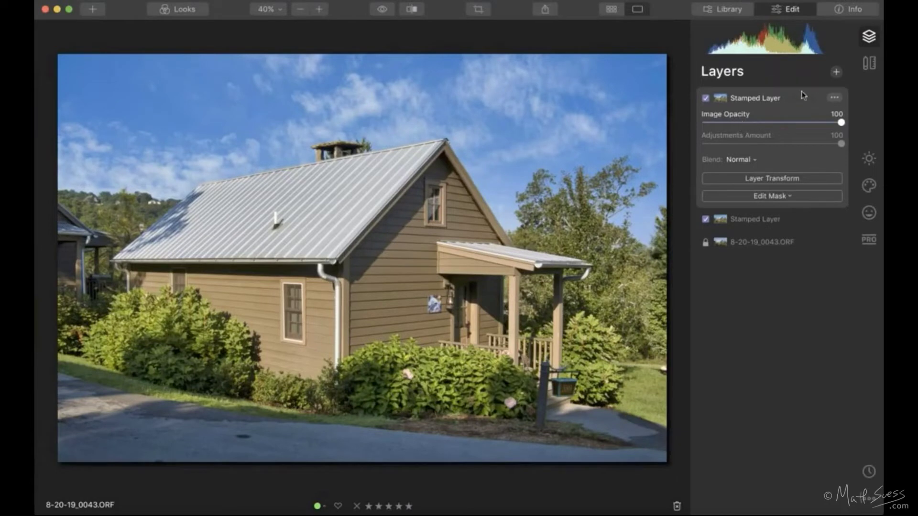
Try darker and brighter Light Exposure on the new stamped layer and reset it to 0.00.
left_click(868, 159)
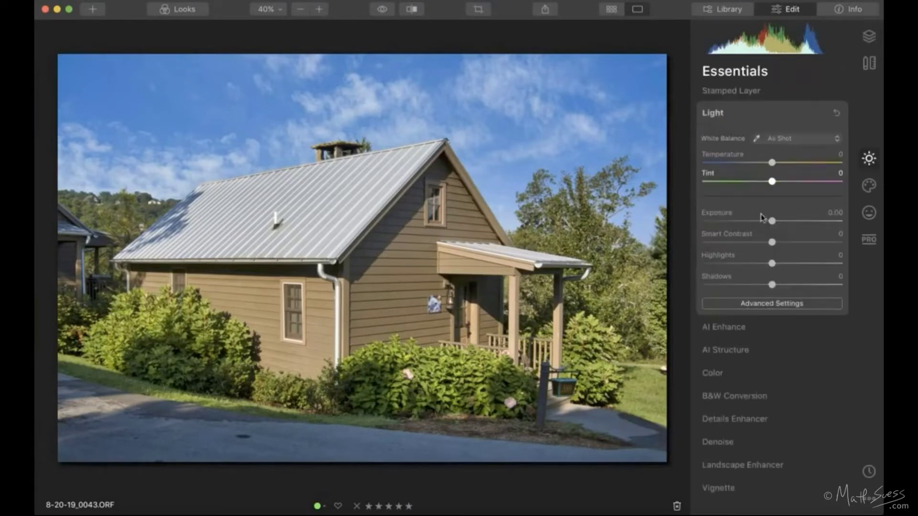
left_click_drag(716, 221, 804, 225)
double_click(770, 222)
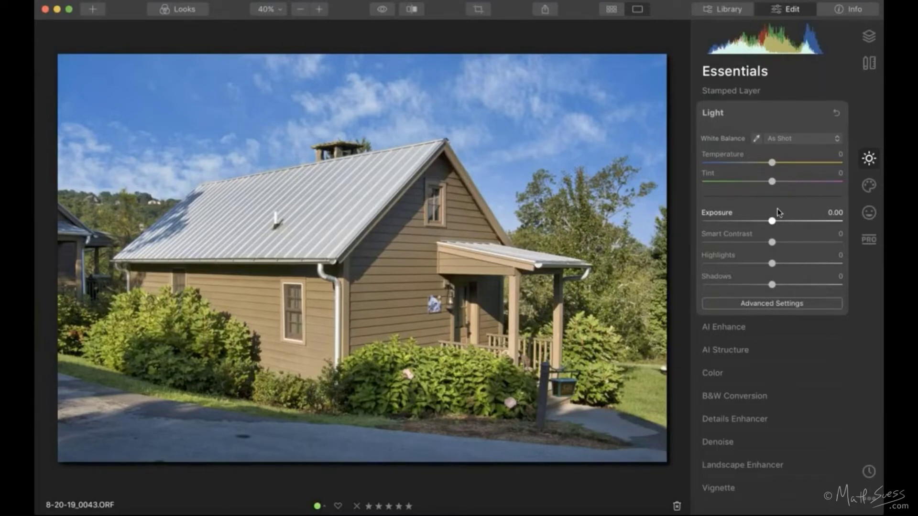
Show the new layer's unused sky replacement settings and look over the file export commands without exporting.
left_click(868, 186)
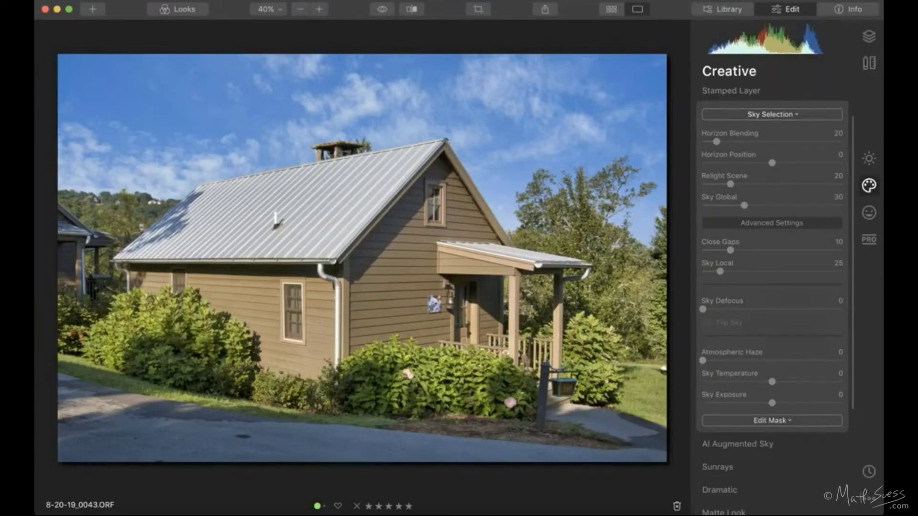
left_click(128, 1)
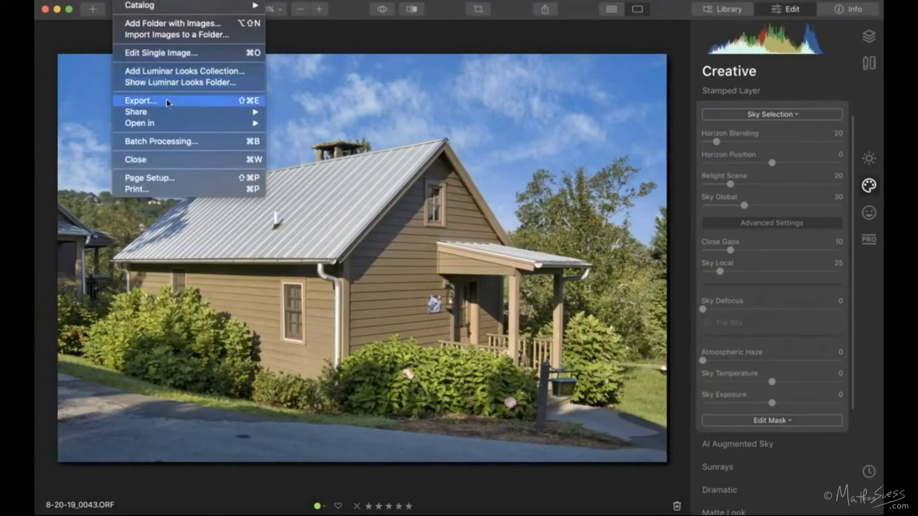
left_click(586, 33)
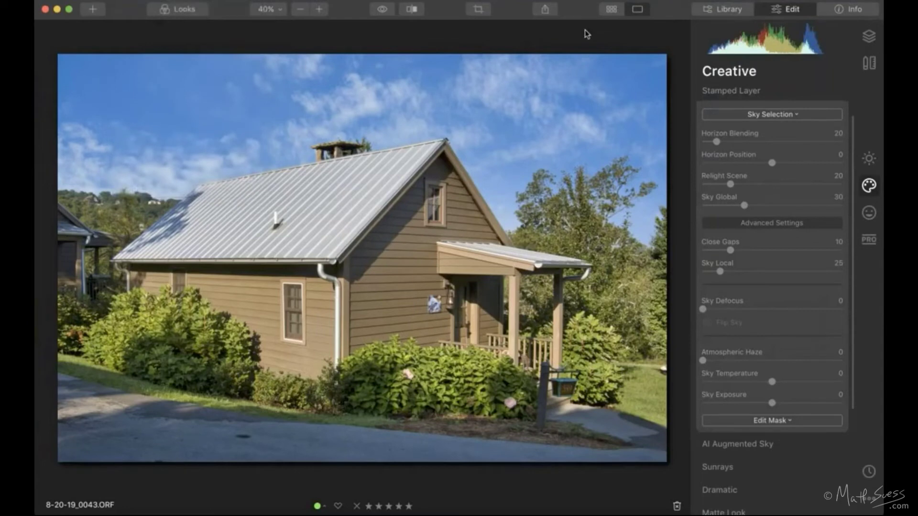
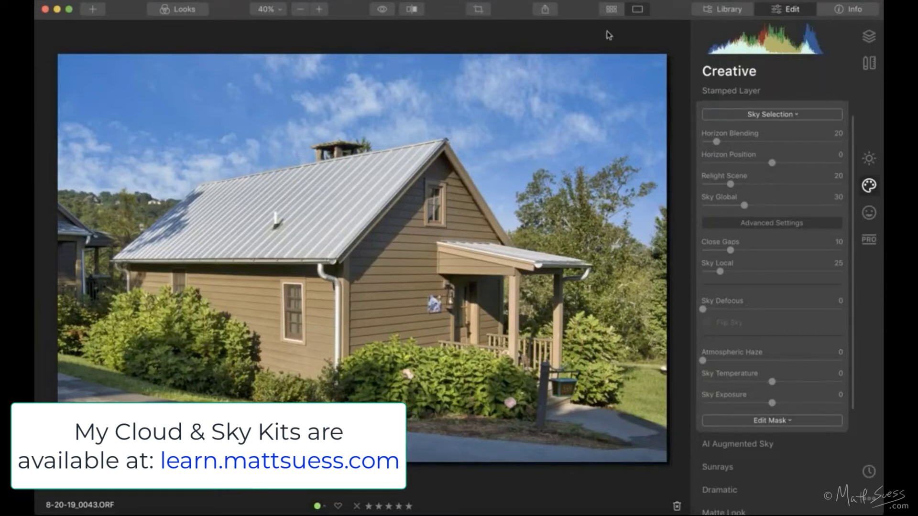
View the cloud kits screenshot 2020-05-11_15-23-52.png from the Sky Replacement Samples gallery and return to the gallery.
left_click(612, 11)
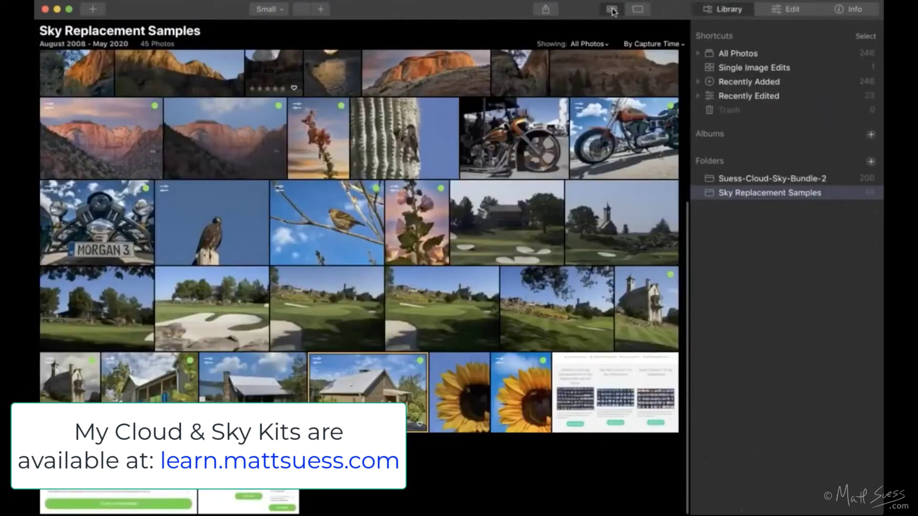
double_click(578, 377)
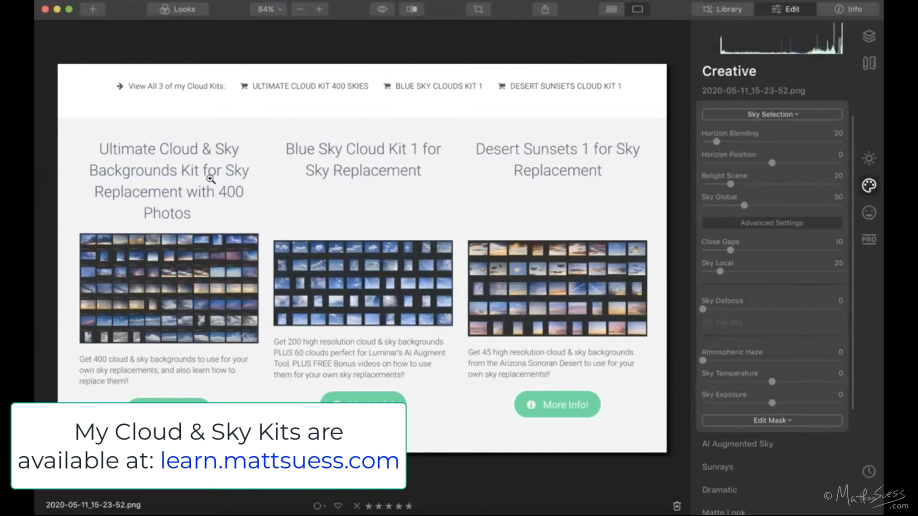
key("g")
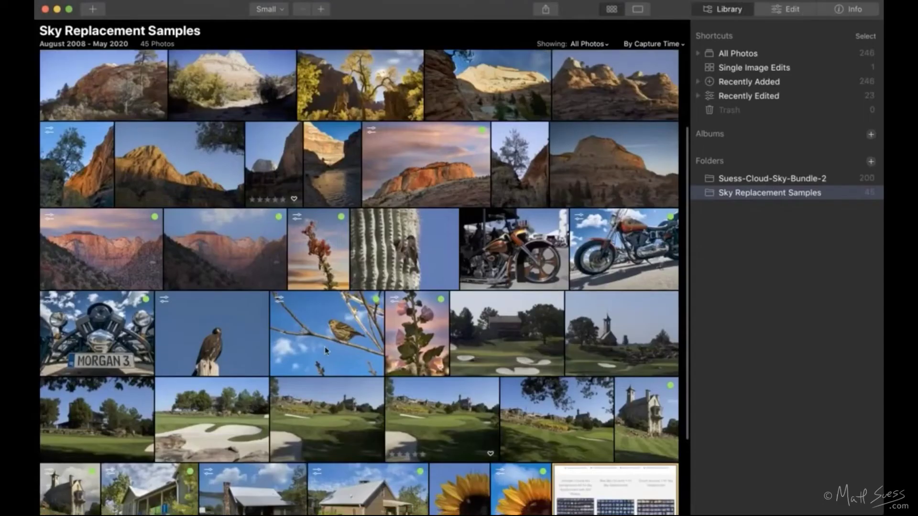
Open the red cliffs photo 11-12-17_0029.ARW, hide its stamped layer and select the base layer.
left_click(108, 251)
double_click(108, 249)
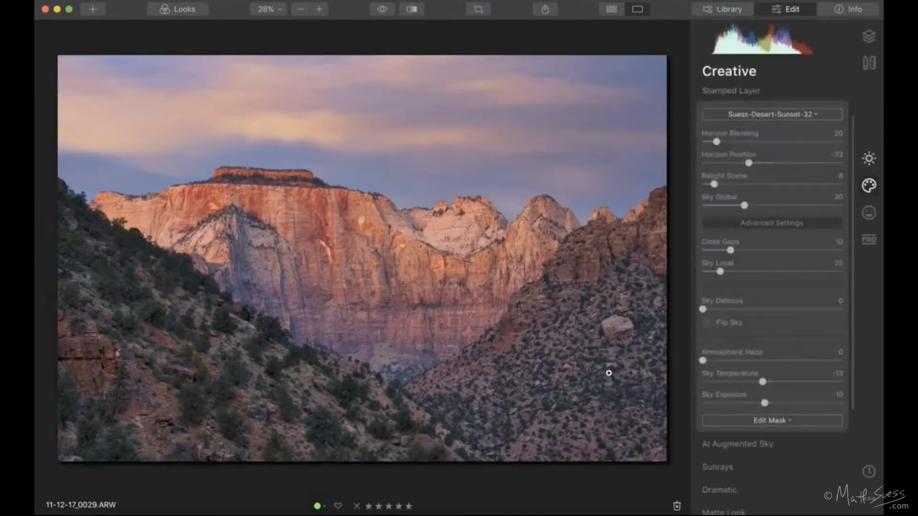
left_click(868, 37)
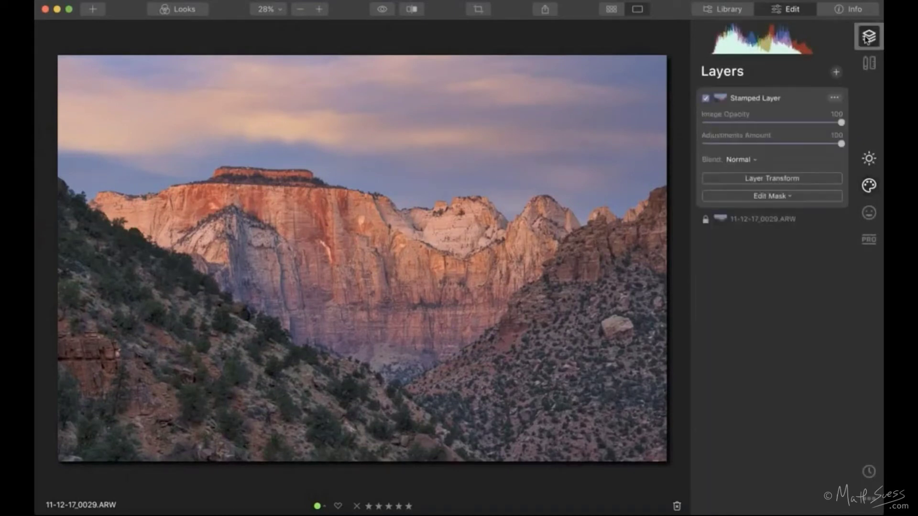
left_click(706, 99)
left_click(758, 220)
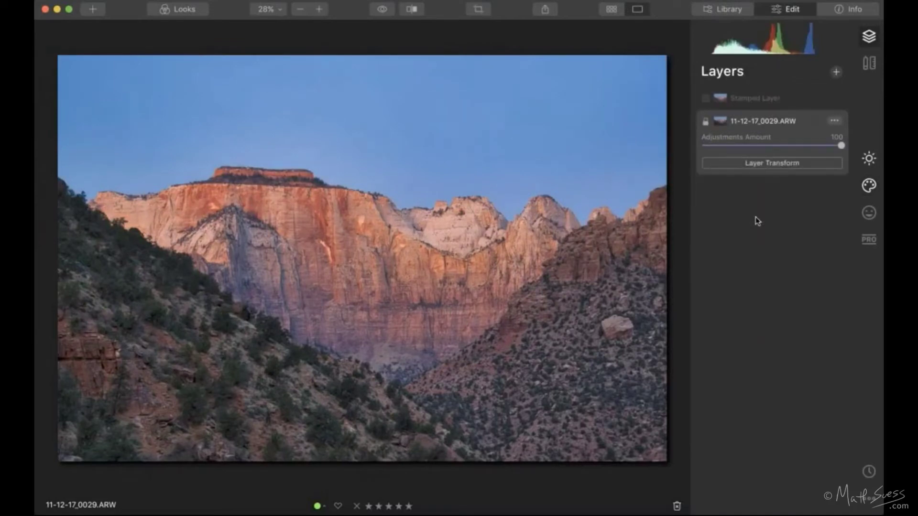
Review the base layer's Light settings and compare the photo before and after, including with the split view.
left_click(868, 159)
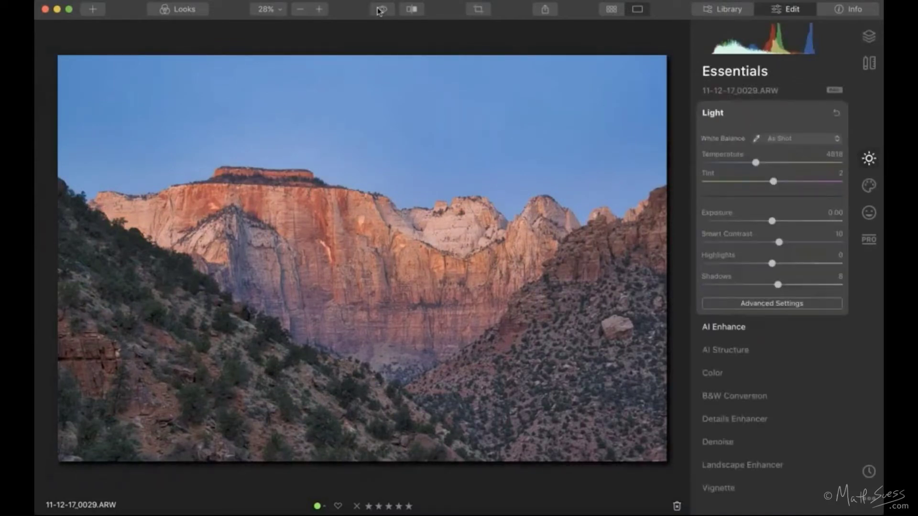
left_click(381, 10)
left_click(411, 9)
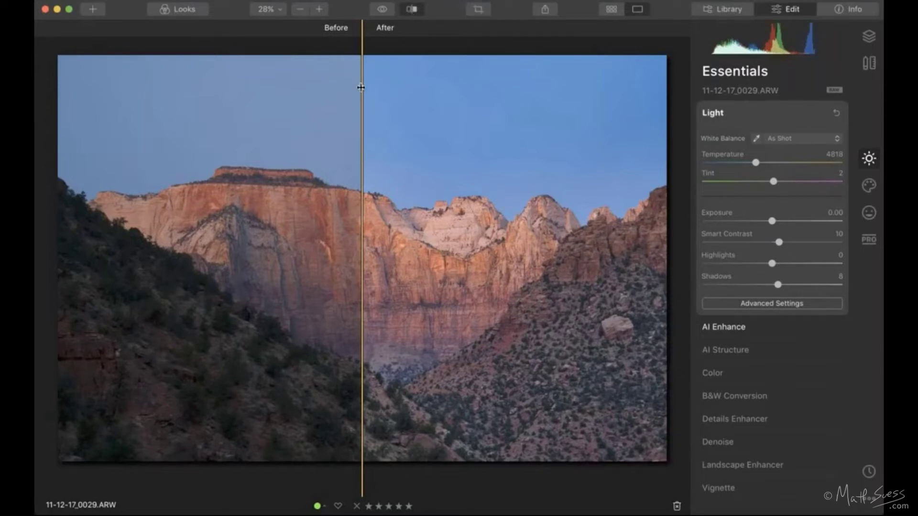
left_click_drag(361, 88, 395, 177)
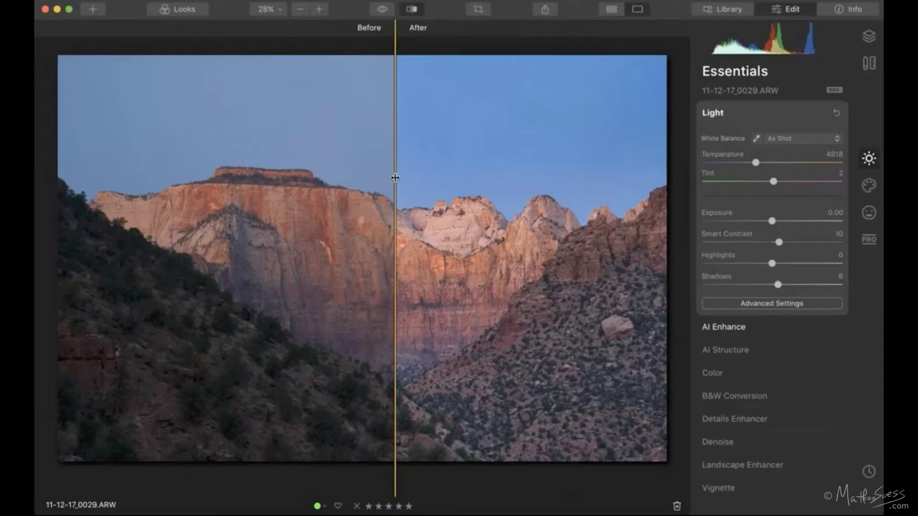
left_click(382, 11)
left_click(412, 10)
left_click(412, 11)
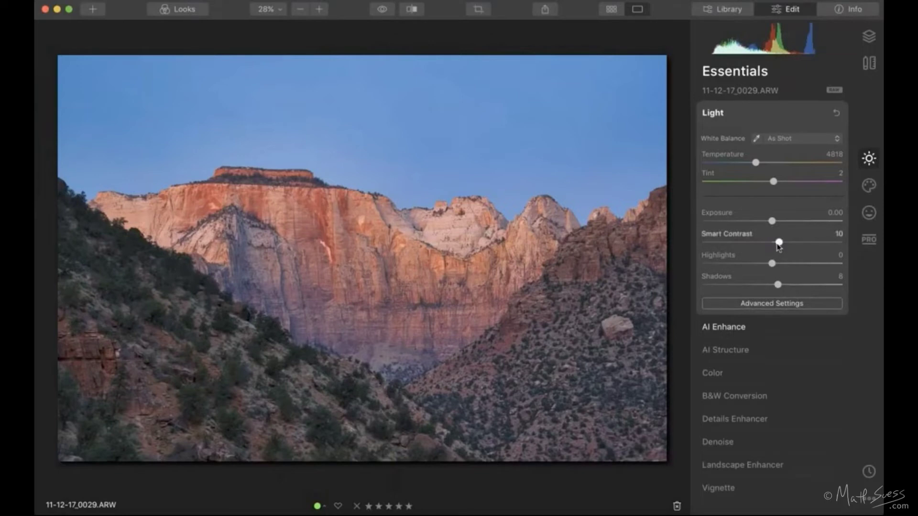
Inspect the base layer's AI Enhance settings, switching the filter off and on to compare its effect.
left_click(785, 325)
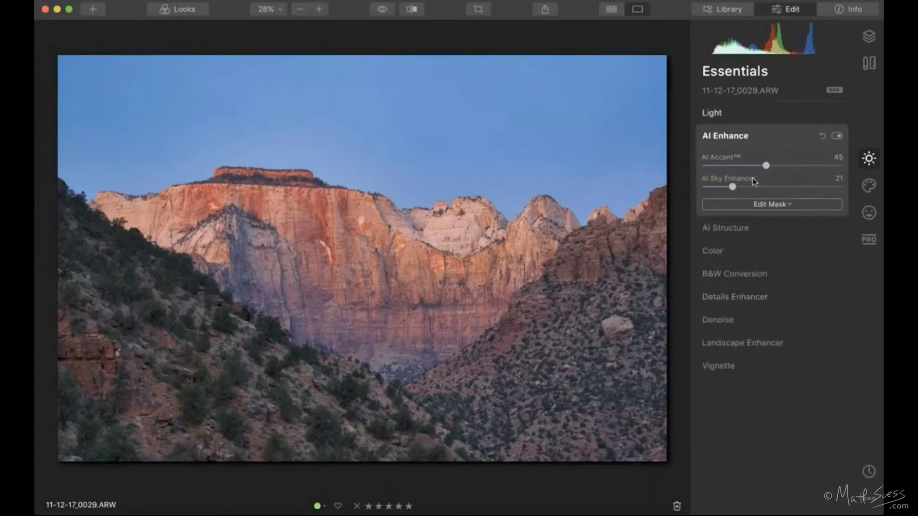
left_click(836, 137)
left_click(837, 137)
Select the hidden stamped layer, switch off its AI Enhance filter and show its sky replacement settings.
left_click(874, 36)
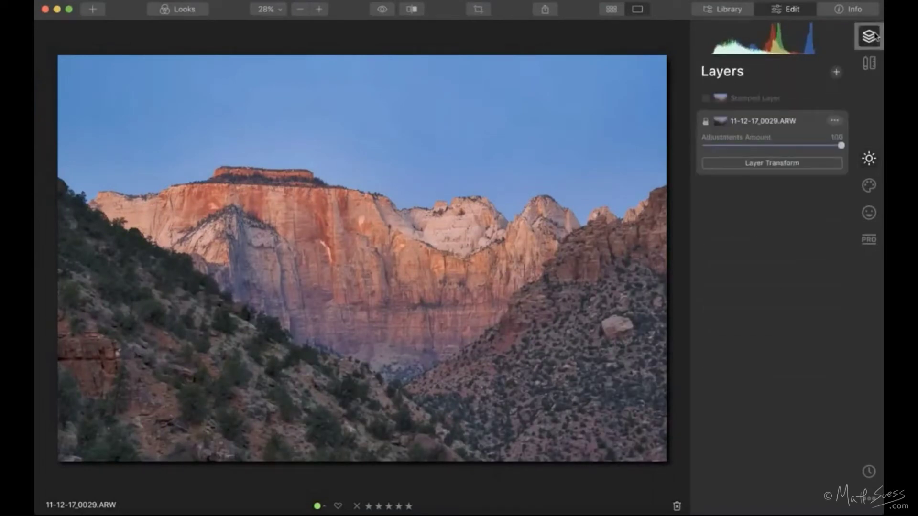
left_click(716, 101)
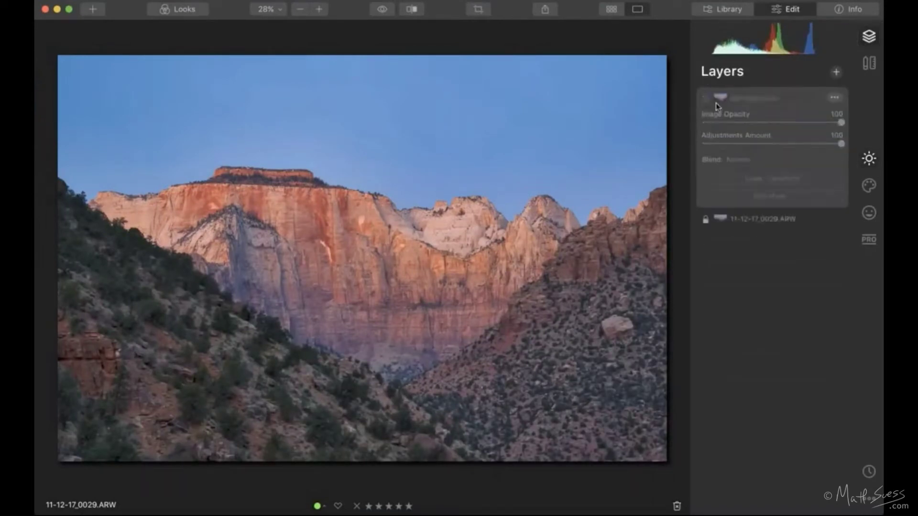
left_click(869, 158)
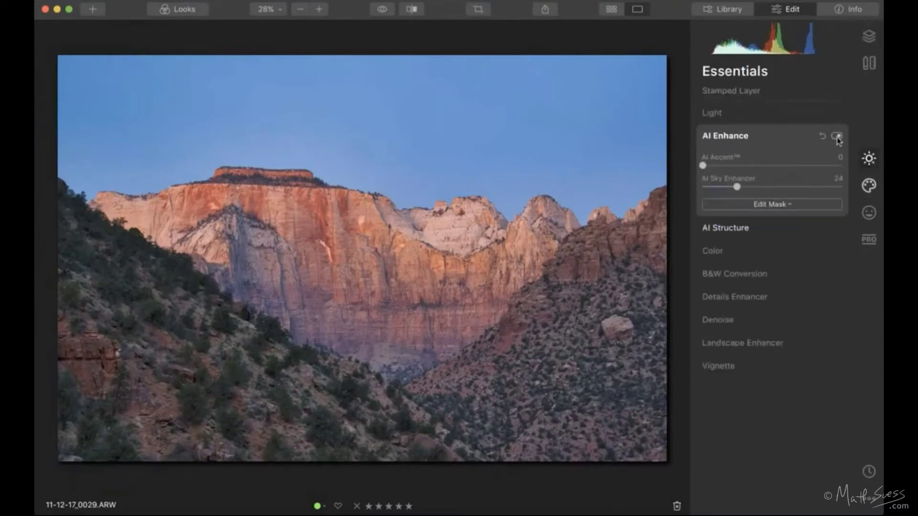
left_click(837, 138)
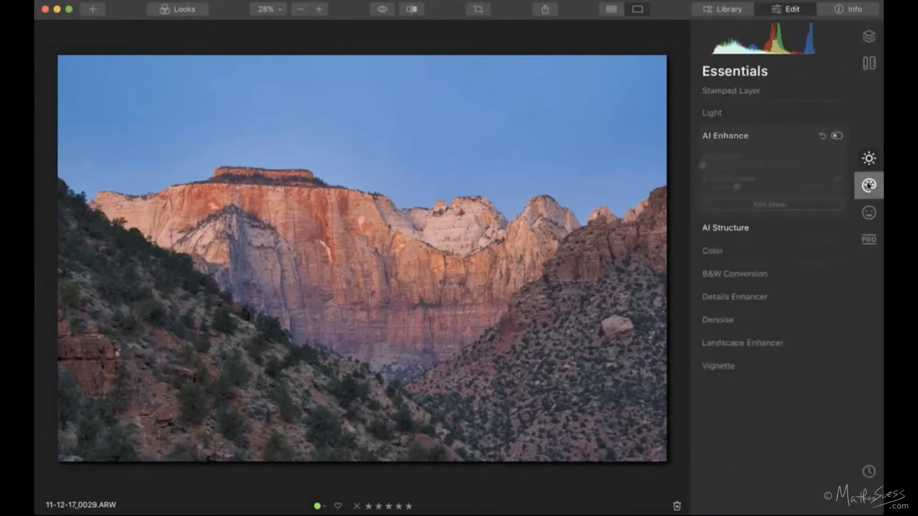
left_click(867, 185)
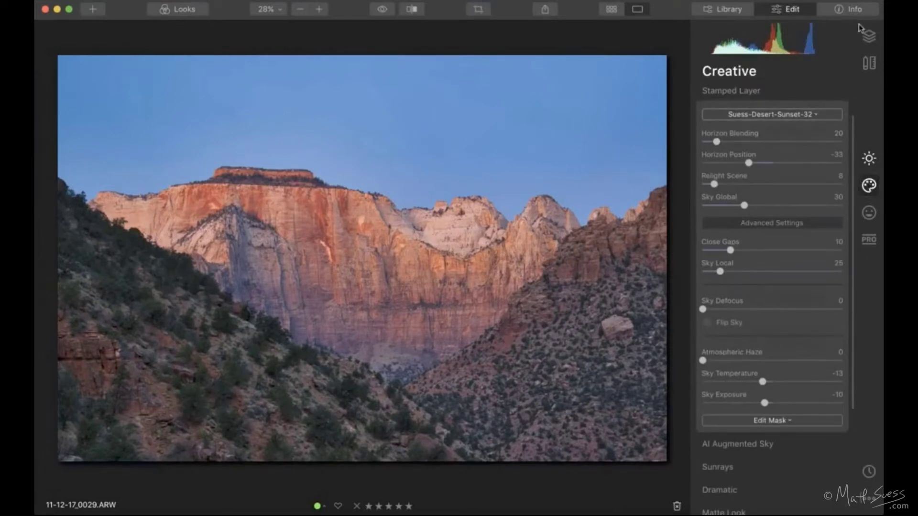
Make the stamped layer visible again and review its essential adjustments and sky replacement settings.
left_click(869, 36)
left_click(705, 99)
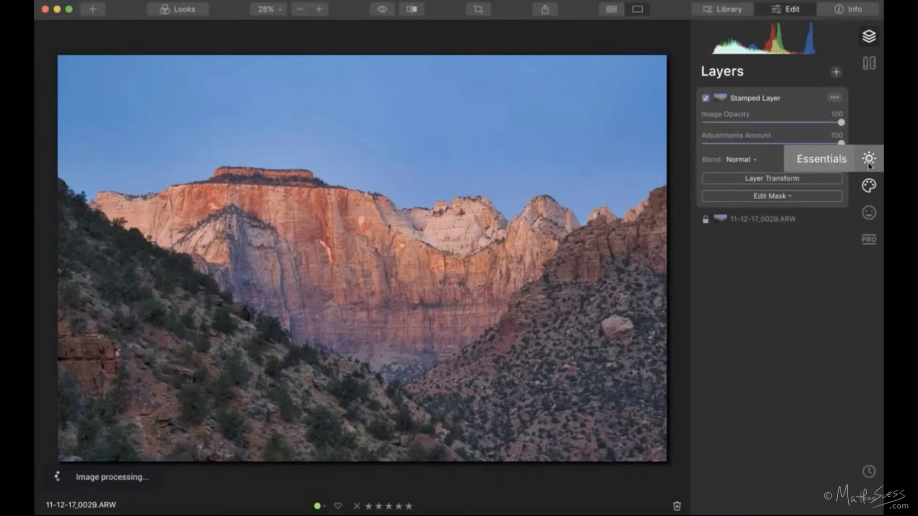
left_click(869, 186)
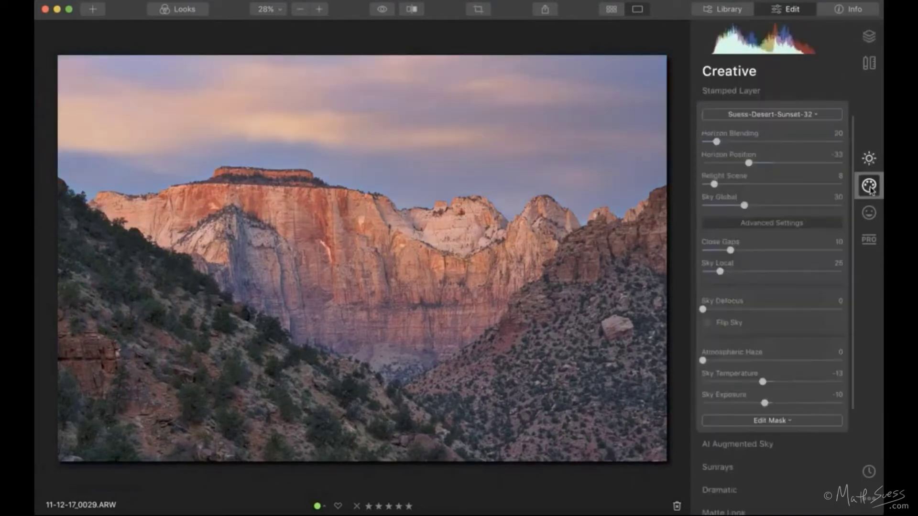
left_click(870, 161)
left_click(868, 190)
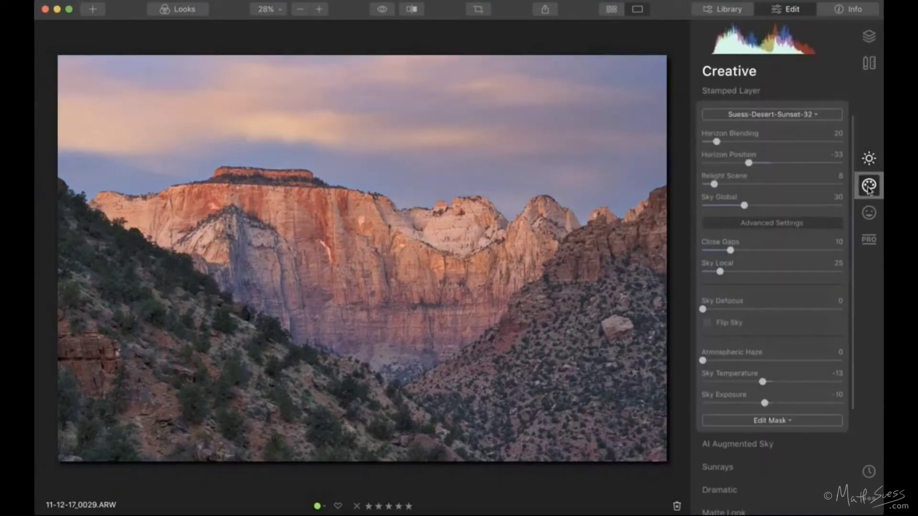
Preview Suess-Desert-Sunset-32.jpg from the Suess Desert Sunsets folder through the custom sky loader, then leave the loader without choosing a file.
left_click(801, 116)
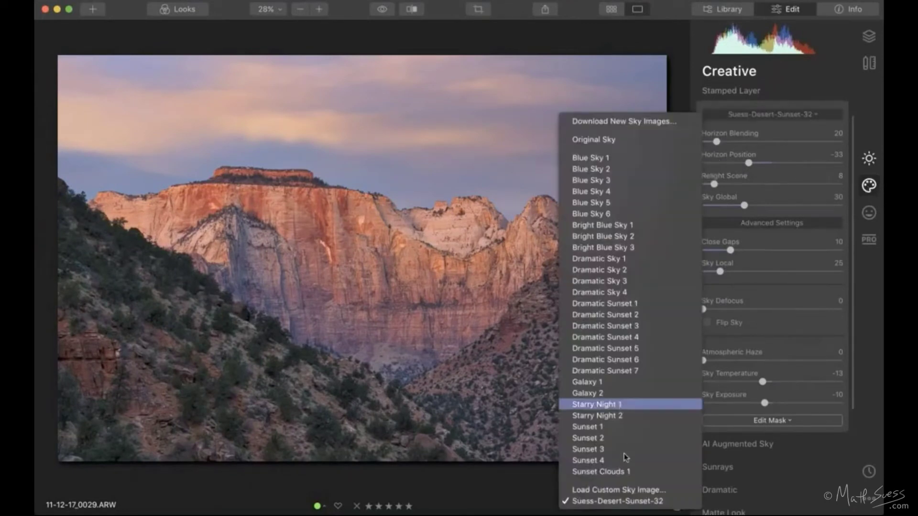
left_click(626, 491)
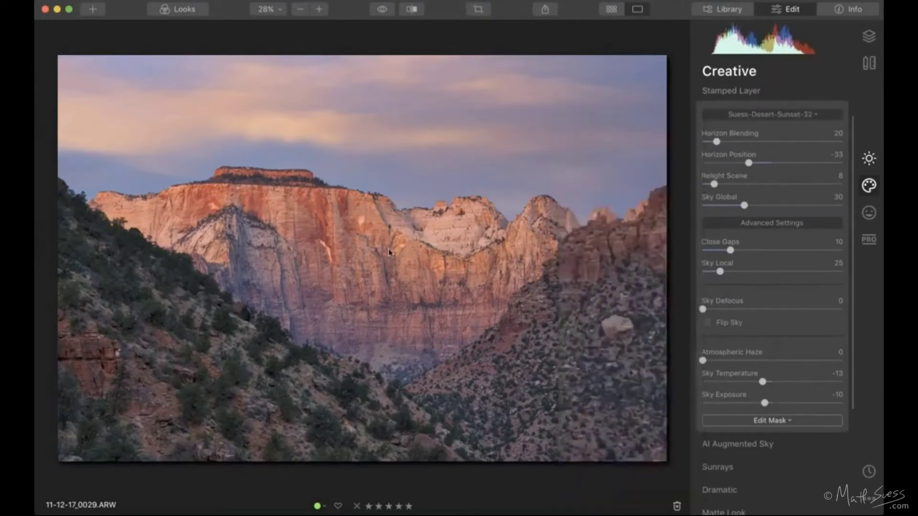
left_click(221, 248)
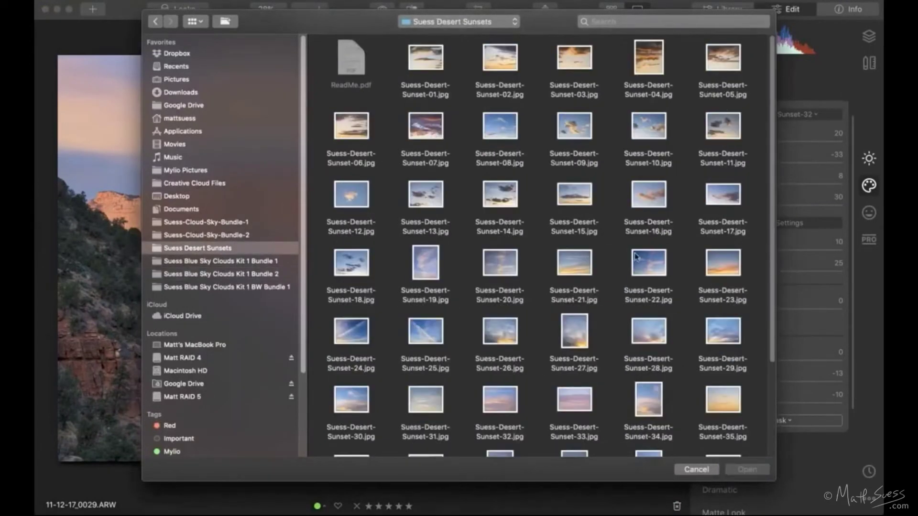
left_click(504, 407)
key("space")
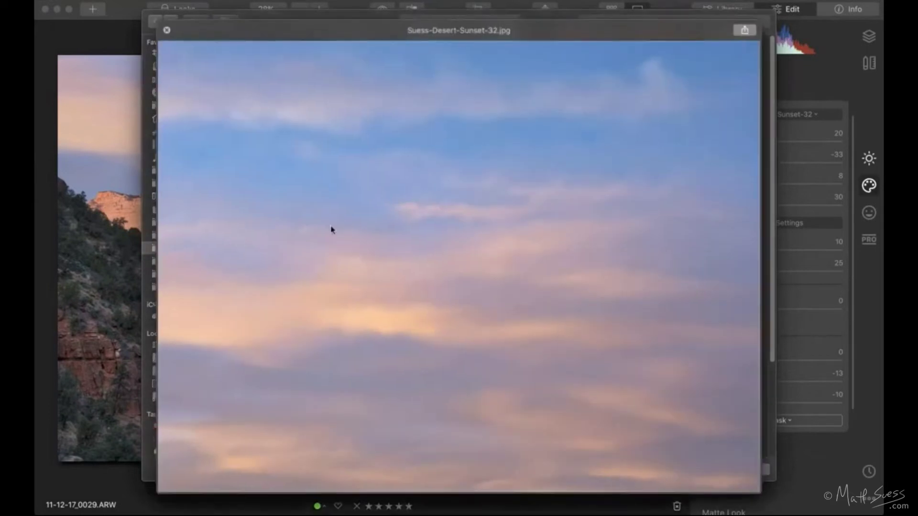
left_click(167, 32)
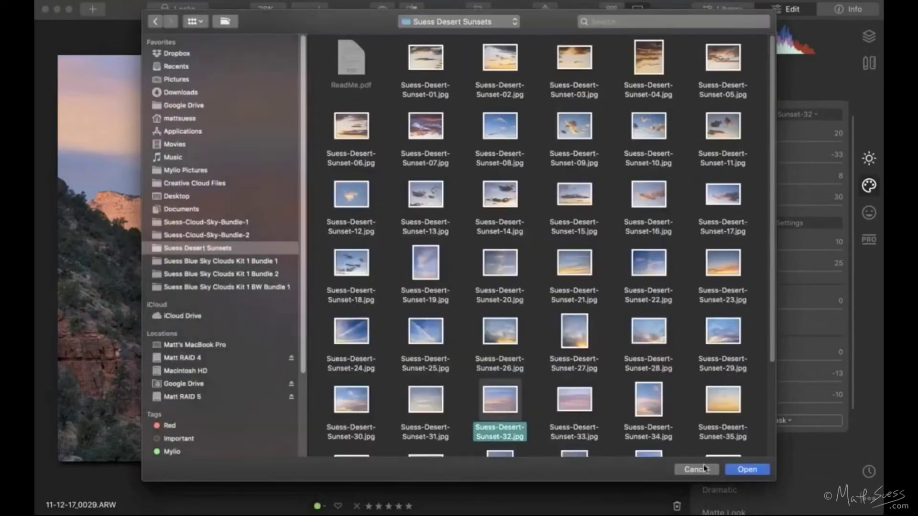
left_click(704, 469)
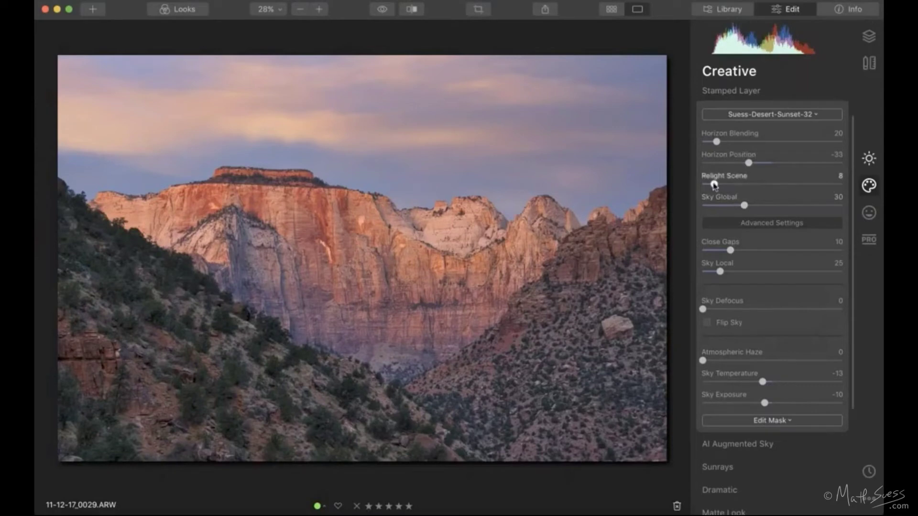
Try stronger scene relighting in the stamped layer's sky replacement and set Relight Scene to 17.
left_click_drag(714, 184, 732, 185)
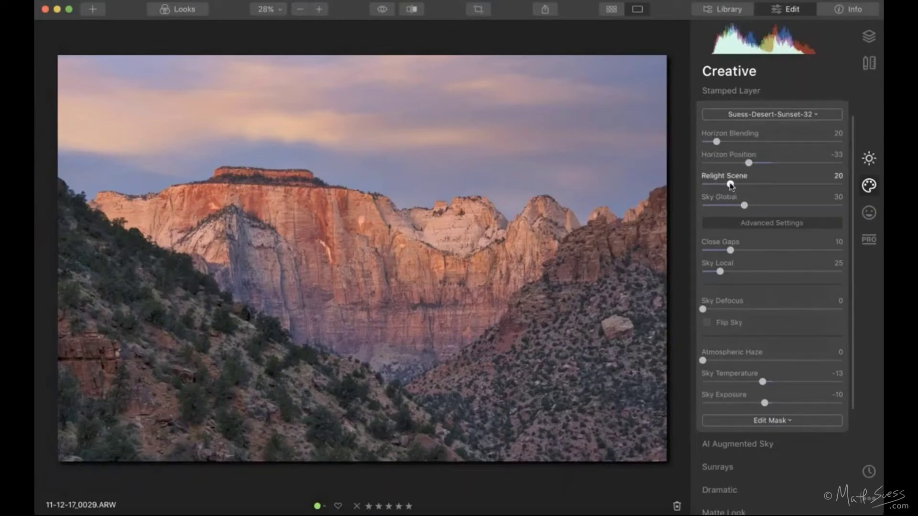
left_click_drag(731, 186, 830, 193)
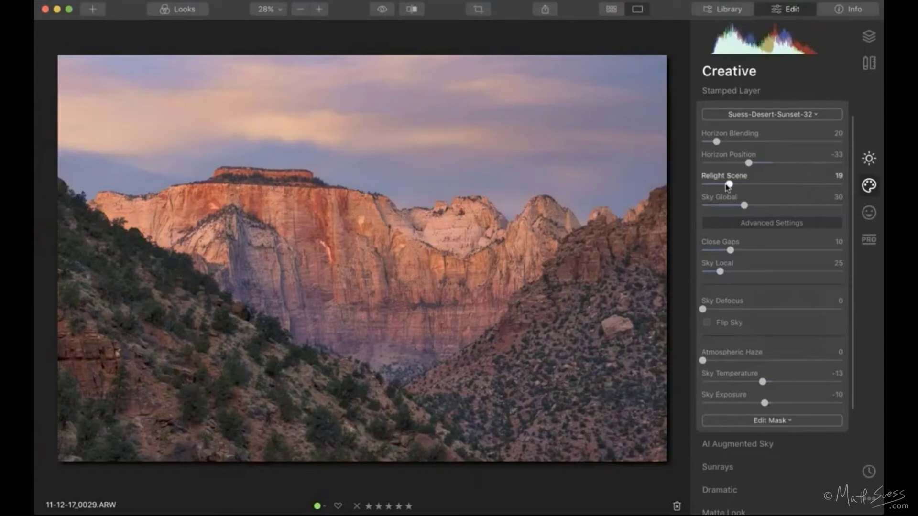
left_click_drag(727, 186, 725, 187)
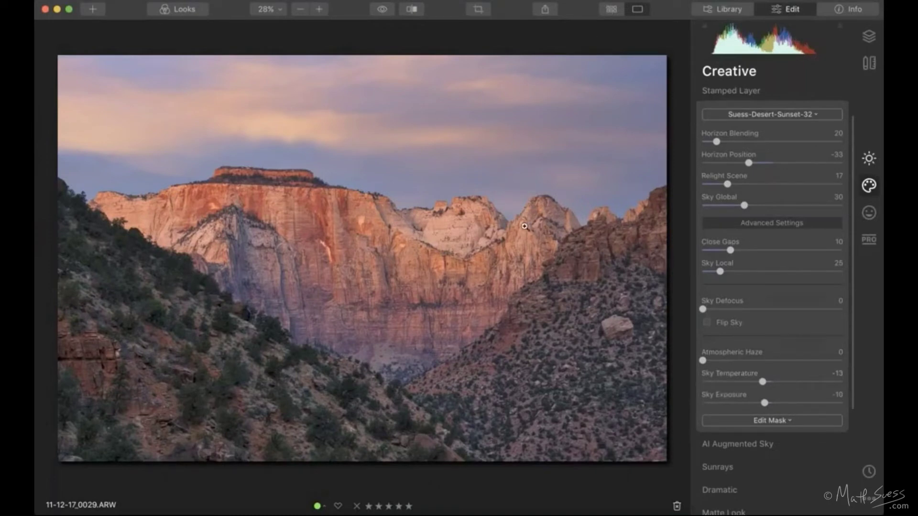
Open the unedited copy of the red cliffs photo, 11-12-17_0029 copy.ARW, from the Sky Replacement Samples folder for editing.
left_click(611, 9)
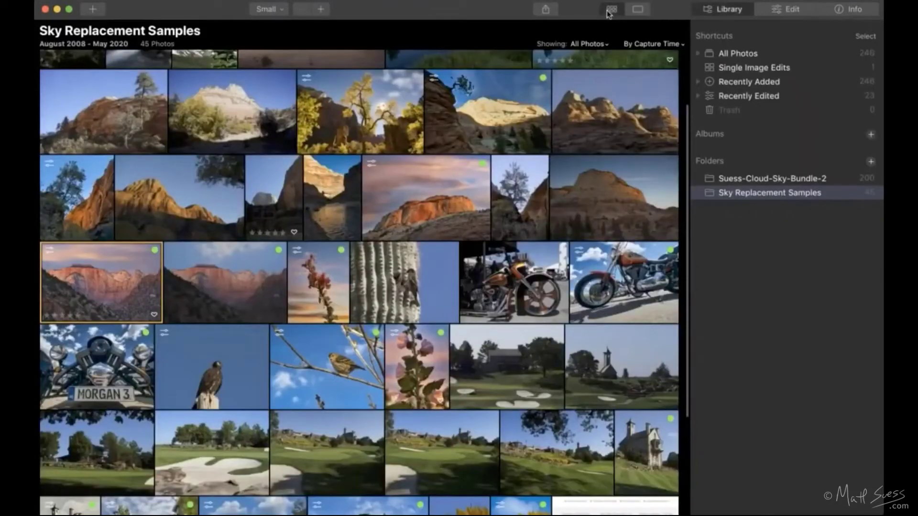
left_click(234, 285)
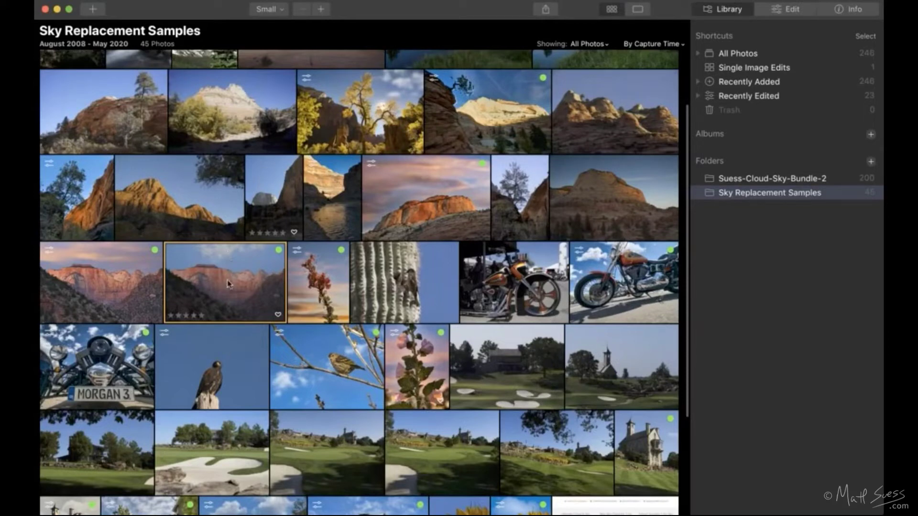
double_click(230, 265)
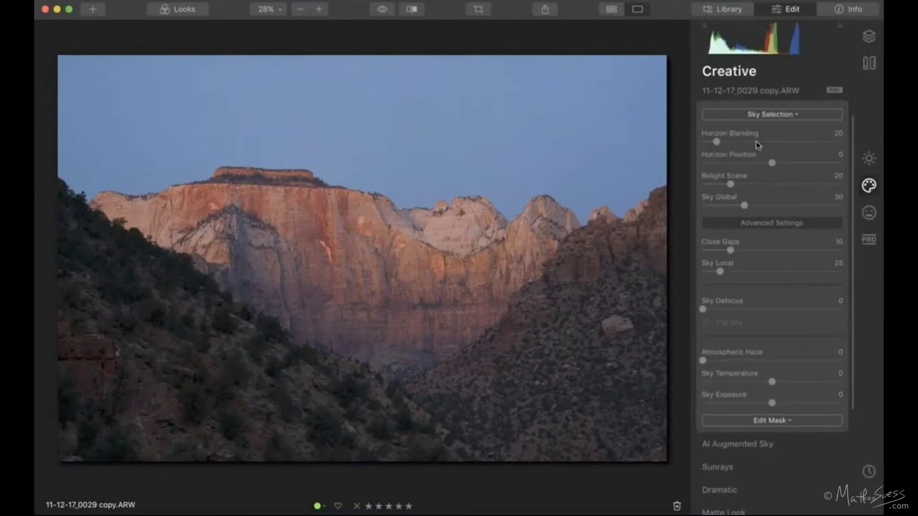
Set AI Accent to 41 in the base layer's AI Enhance filter.
left_click(870, 161)
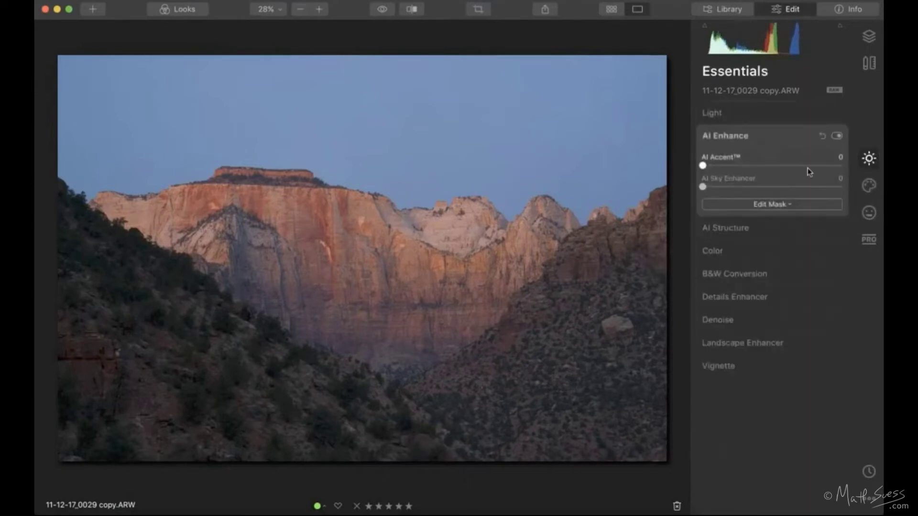
left_click(754, 165)
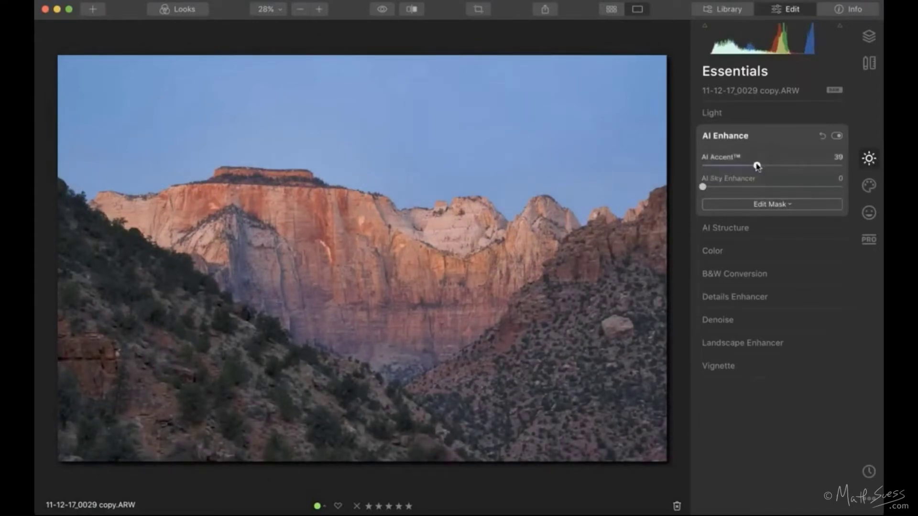
left_click_drag(757, 166, 761, 166)
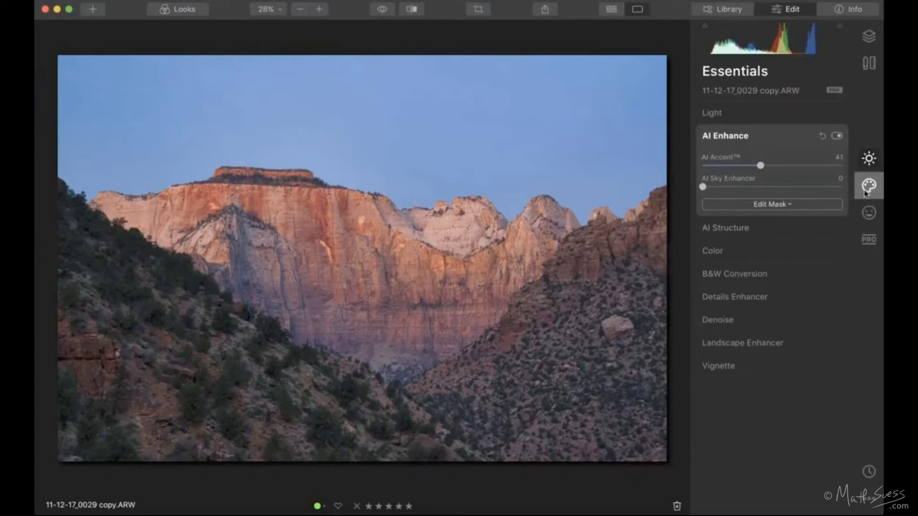
Create a new stamped layer above the enhanced base photo.
left_click(869, 36)
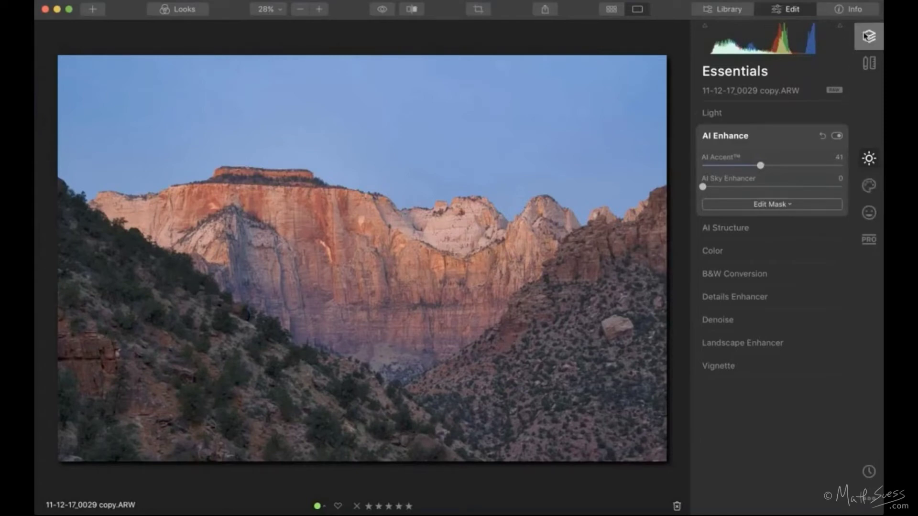
left_click(836, 72)
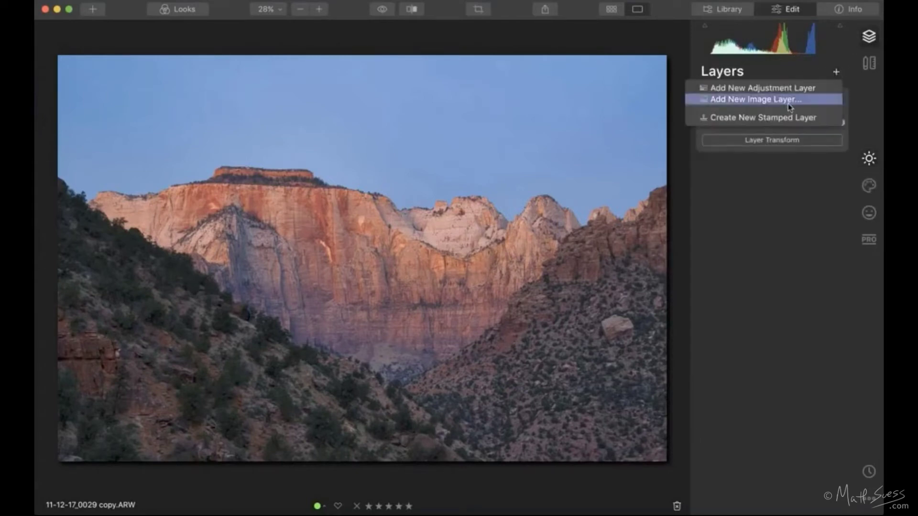
left_click(786, 117)
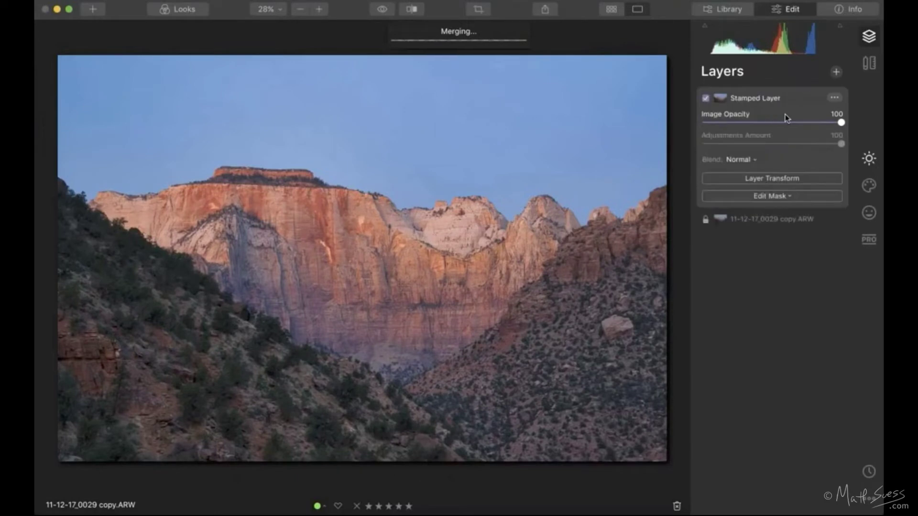
Start loading a custom sky image in the stamped layer's sky replacement settings.
left_click(869, 187)
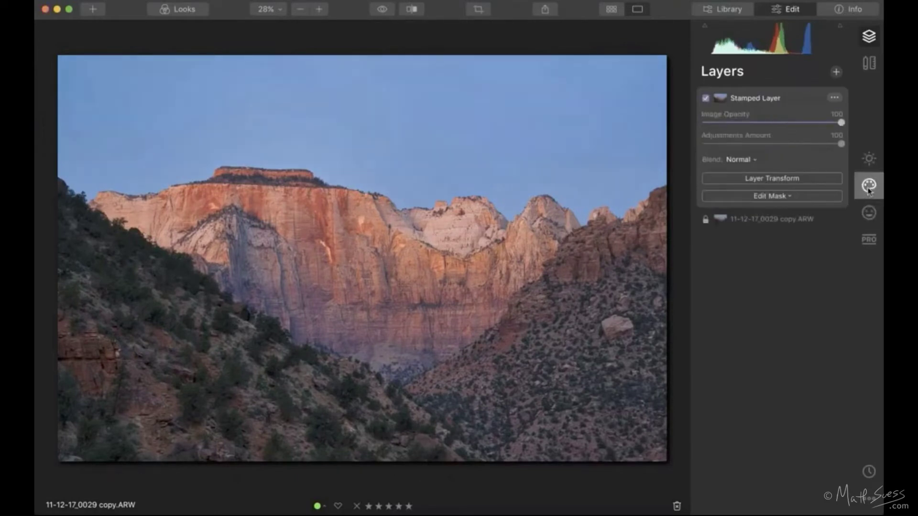
left_click(791, 116)
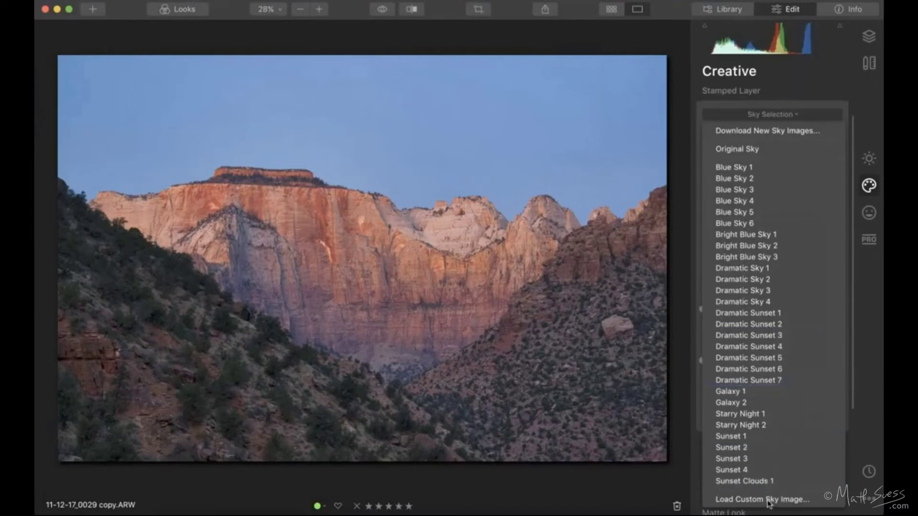
key("Up")
key("Up")
key("Up")
key("Up")
left_click(743, 111)
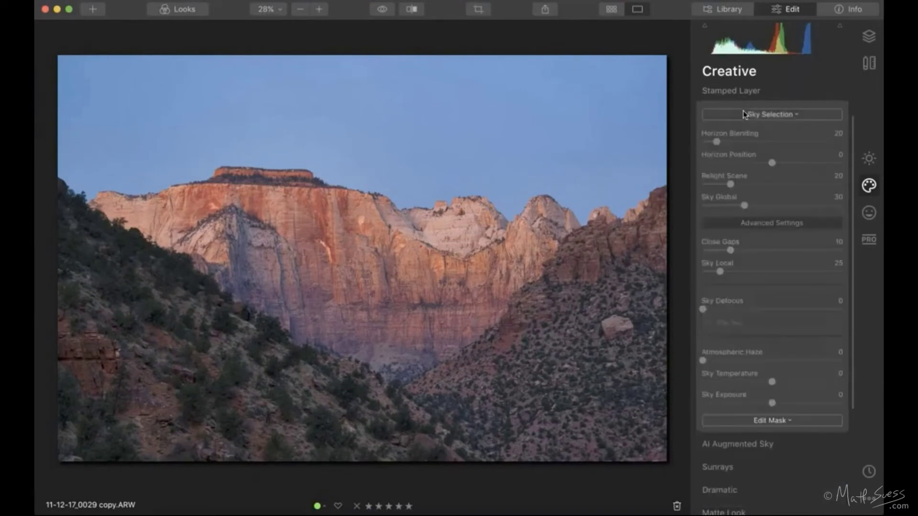
left_click(743, 110)
left_click(763, 499)
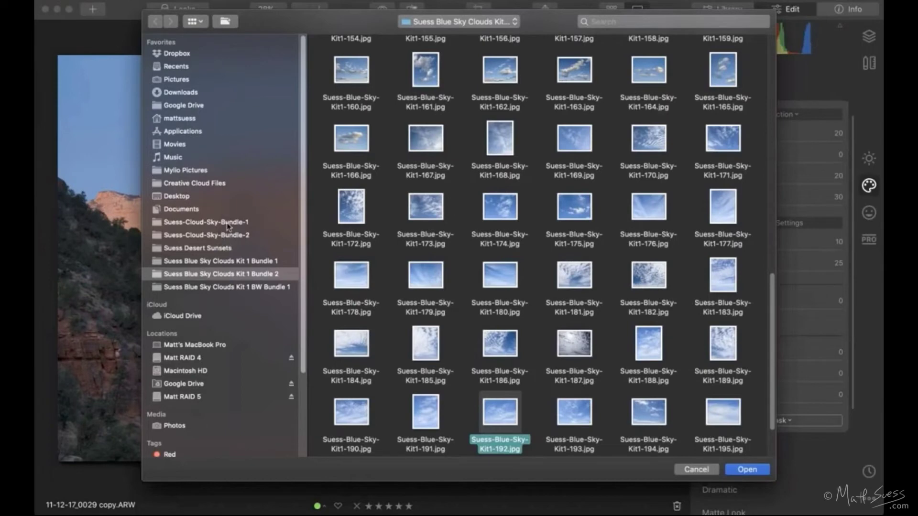
Browse the Suess-Cloud-Sky-Bundle-1 folder and preview the Milky Way sky Suess-Cloud-Sky_087.JPG.
left_click(228, 227)
scroll(533, 381, "down", 5)
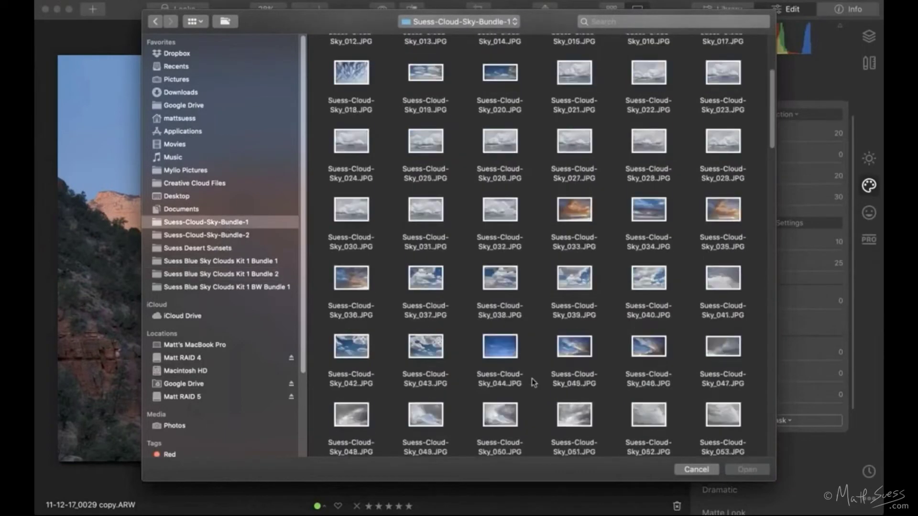
scroll(534, 383, "down", 10)
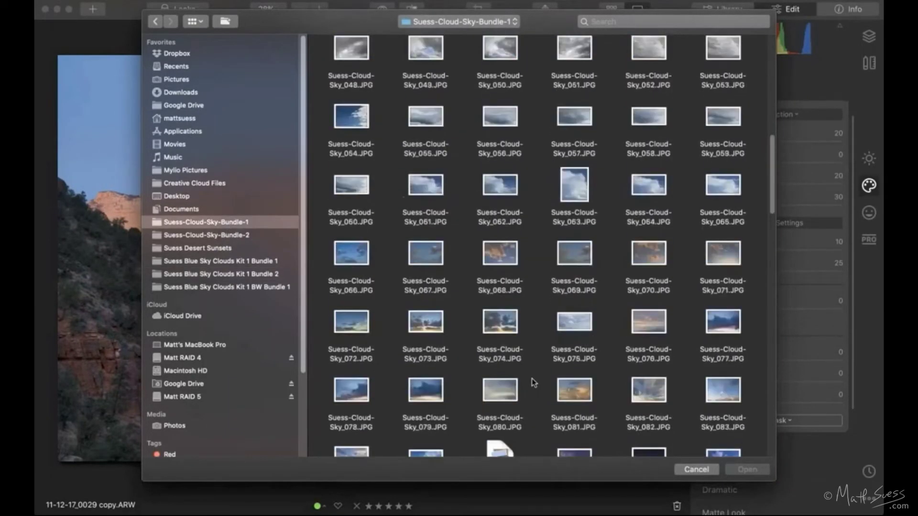
scroll(533, 382, "down", 2)
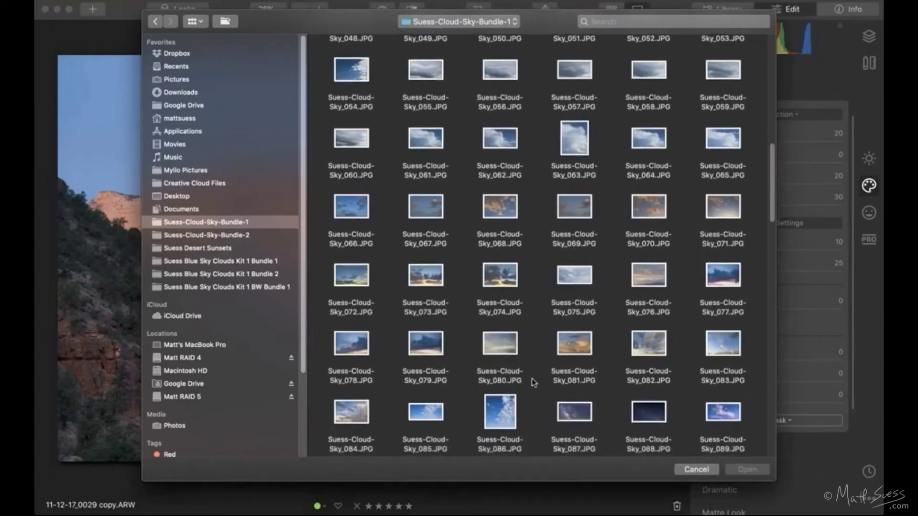
scroll(534, 382, "down", 4)
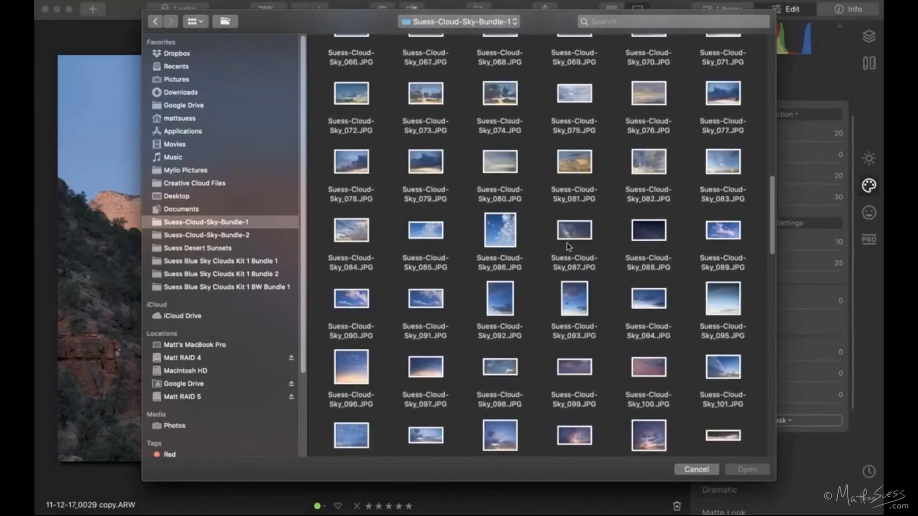
left_click(570, 233)
key("space")
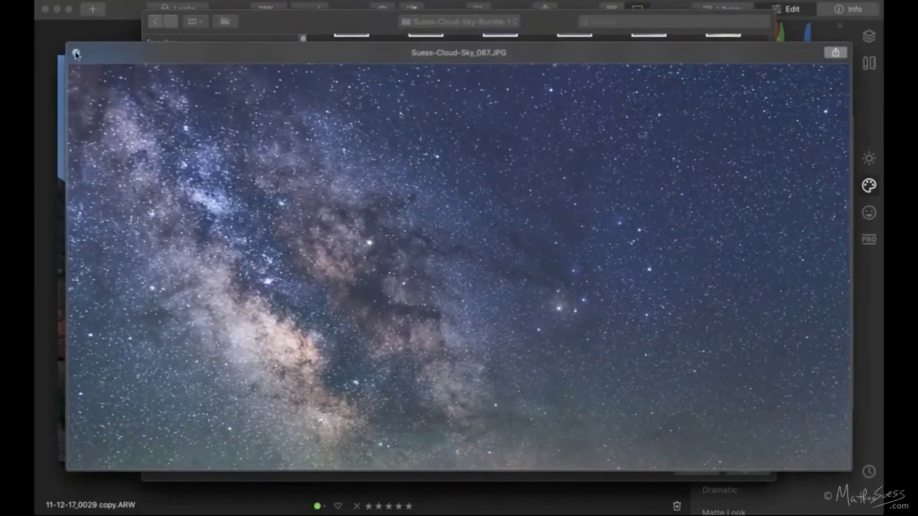
left_click(76, 51)
Preview the pink sunset sky Suess-Cloud-Sky_100.JPG and browse the remaining sky images in the Suess-Cloud-Sky-Bundle-1 folder.
scroll(601, 345, "down", 5)
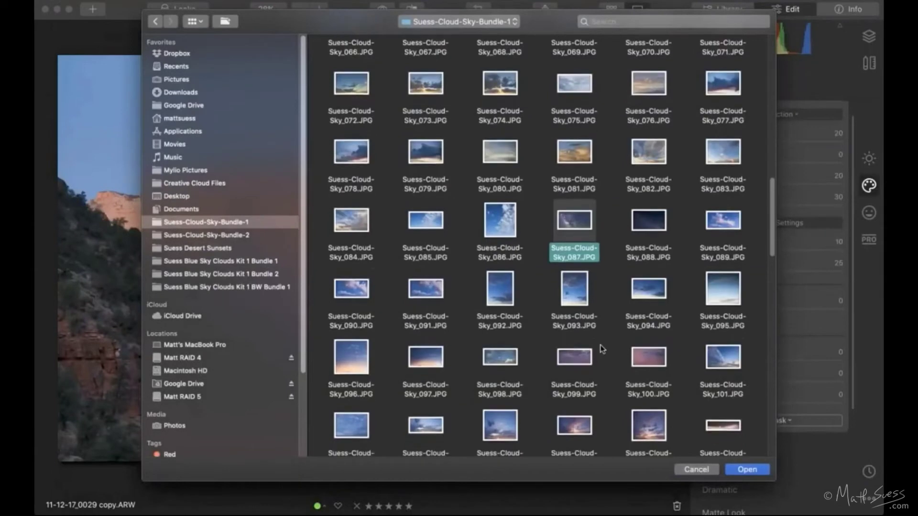
scroll(599, 342, "down", 2)
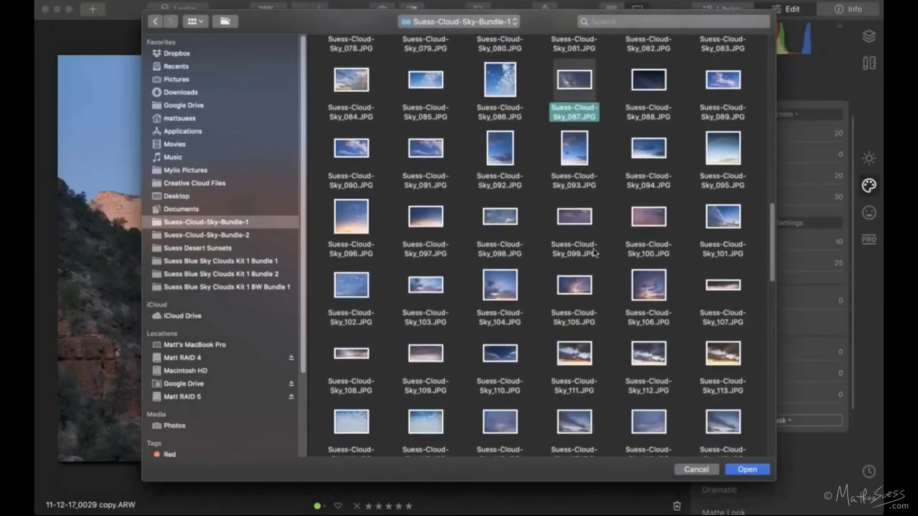
left_click(636, 216)
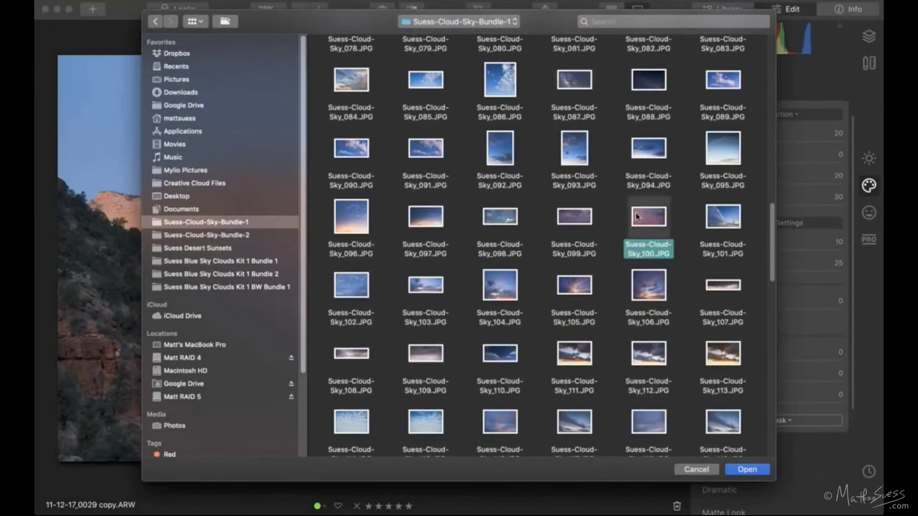
key("space")
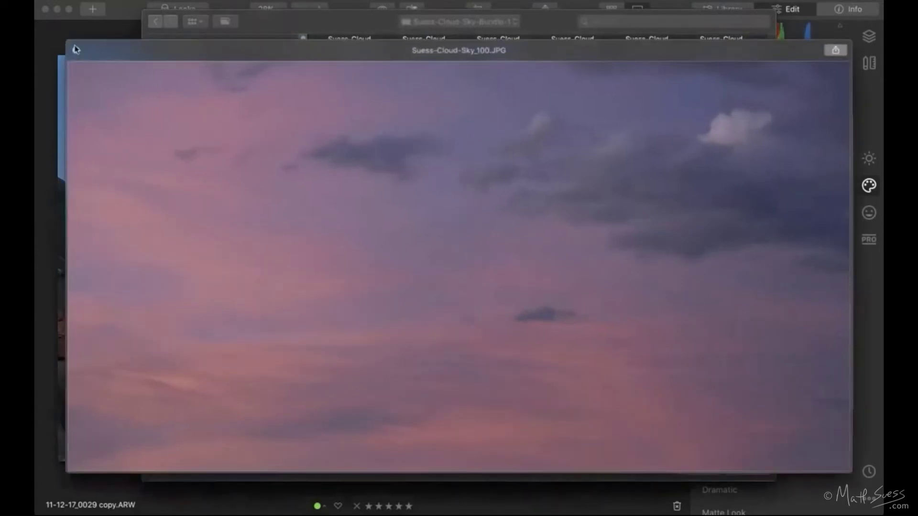
left_click(75, 50)
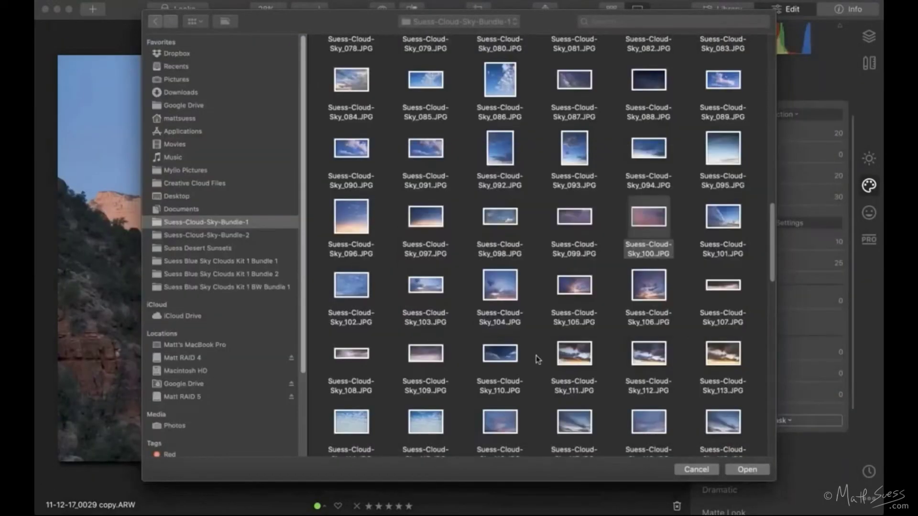
scroll(535, 354, "down", 8)
scroll(536, 355, "down", 10)
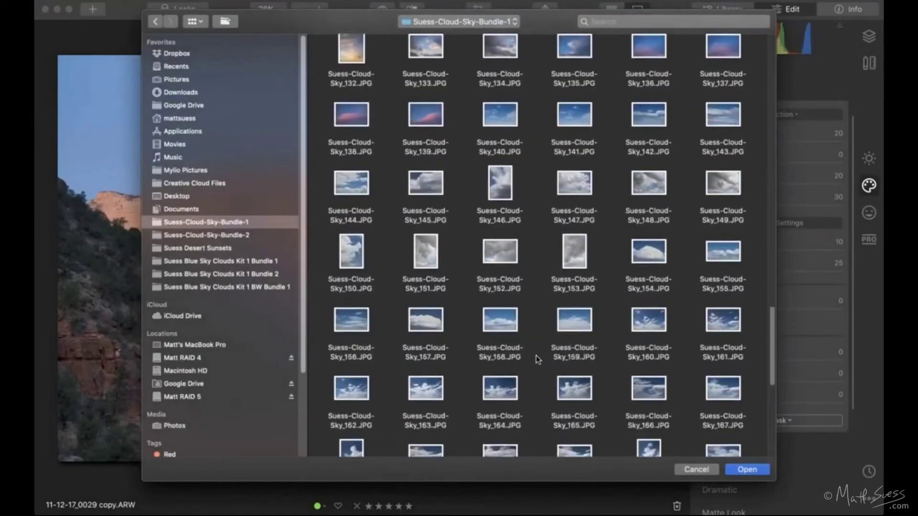
scroll(533, 331, "up", 6)
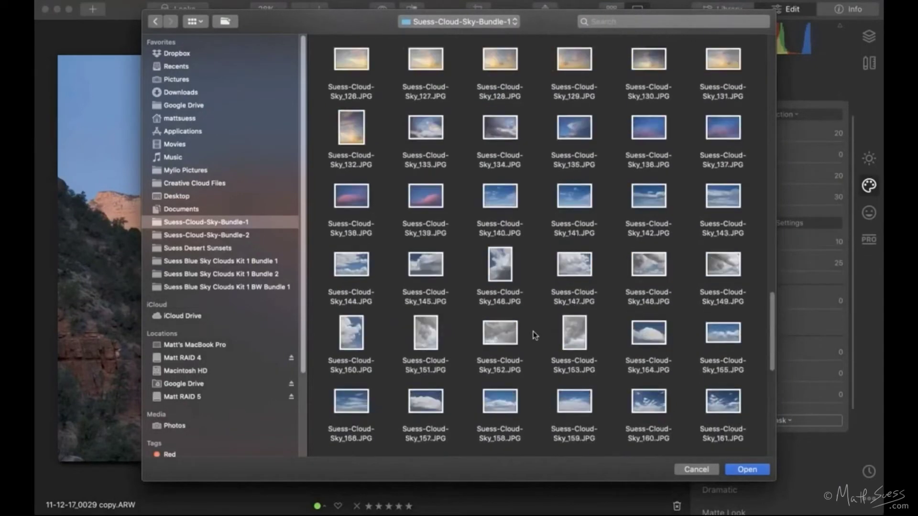
scroll(533, 331, "up", 1)
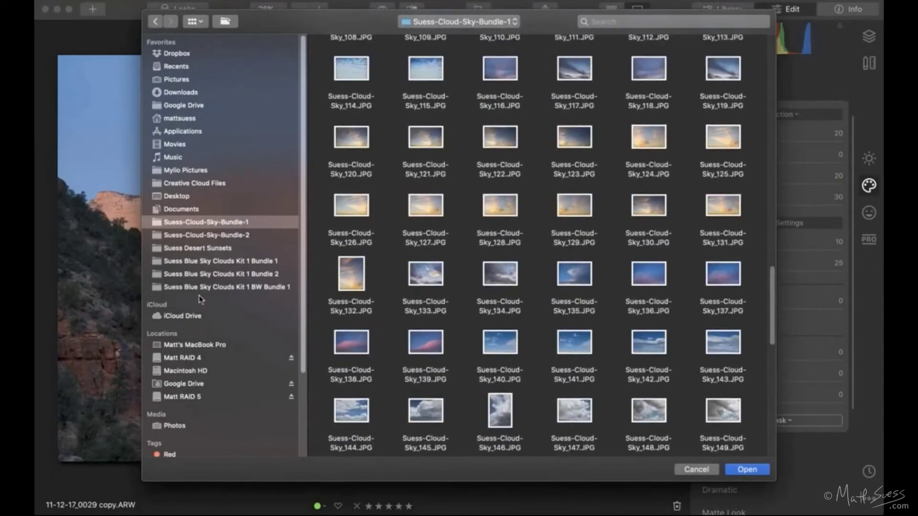
Load Suess-Cloud-Sky_396.JPG from the Suess-Cloud-Sky-Bundle-2 folder as the stamped layer's replacement sky.
left_click(218, 235)
scroll(529, 288, "down", 20)
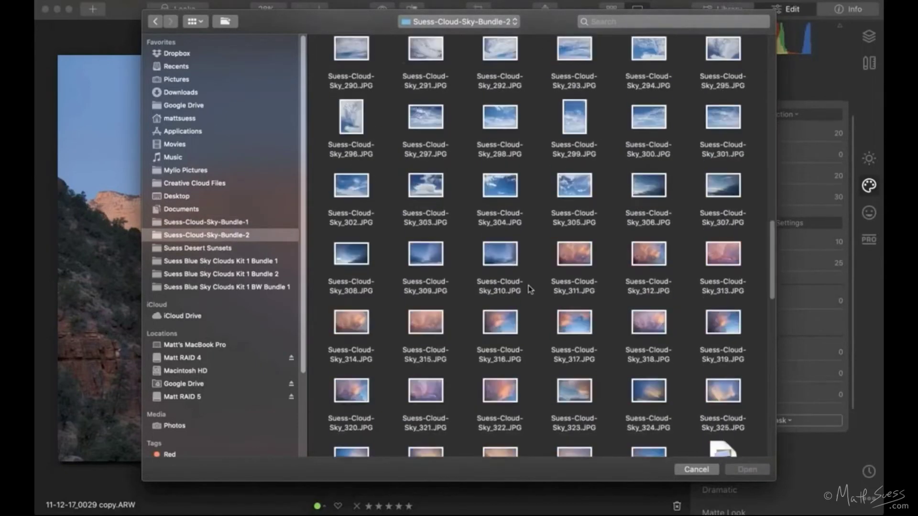
scroll(529, 289, "down", 3)
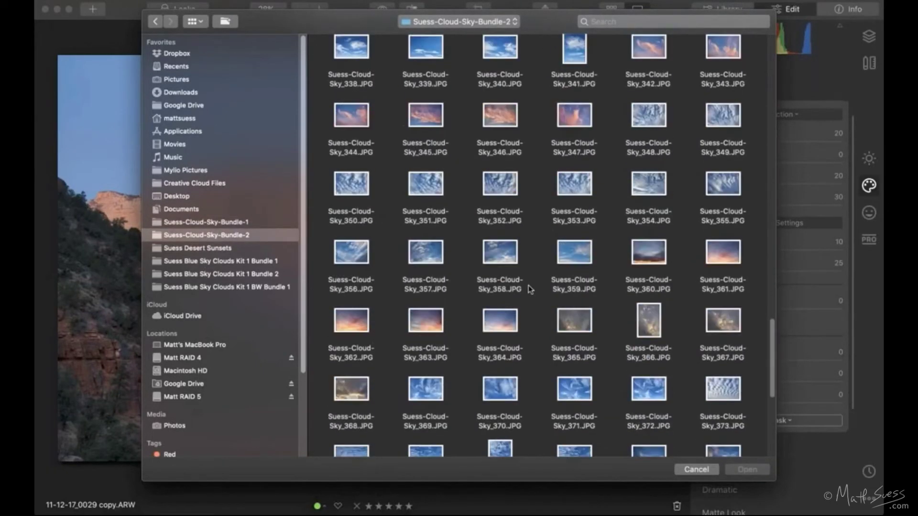
scroll(529, 289, "down", 5)
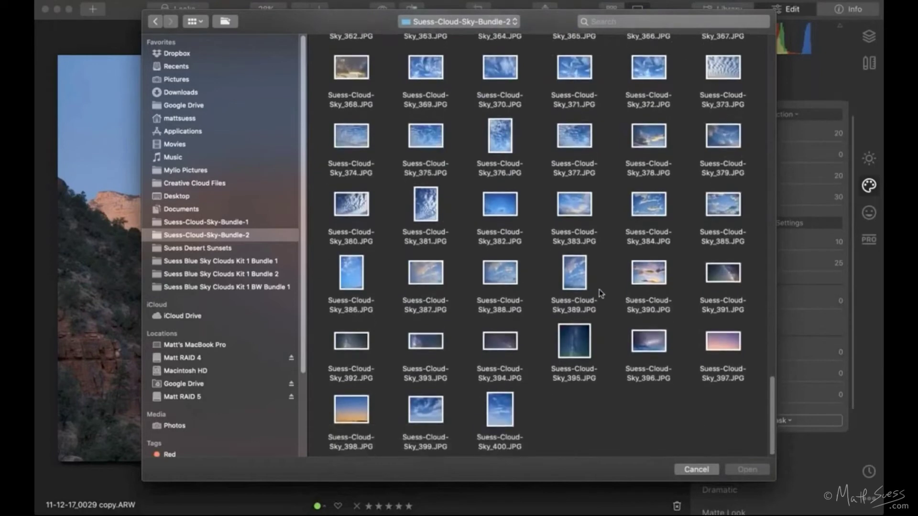
left_click(658, 345)
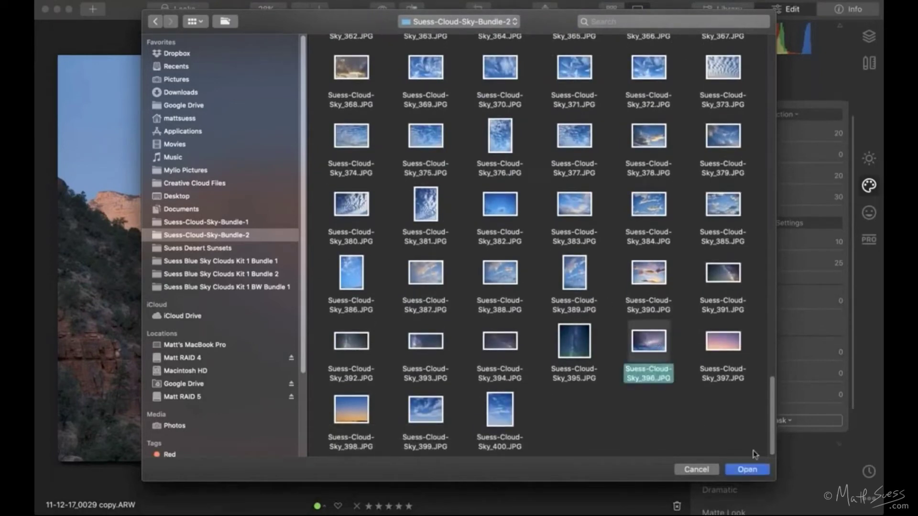
left_click(756, 470)
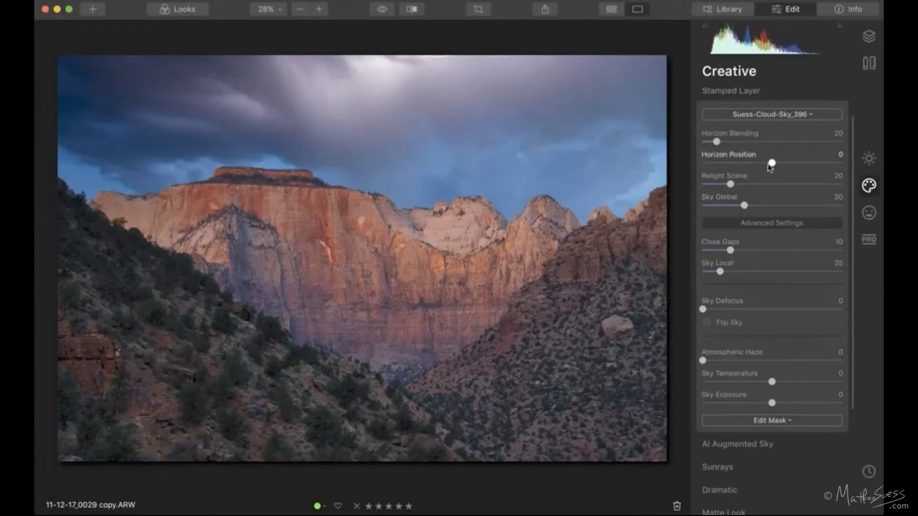
Set the replacement sky's Horizon Position to -46, try Relight Scene at 54 and 63, and restore Relight Scene to its default.
left_click_drag(771, 163, 739, 164)
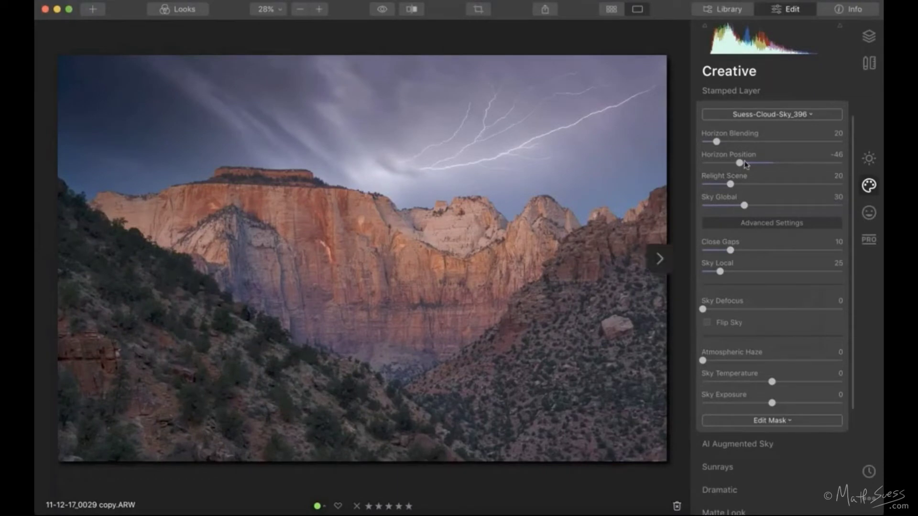
left_click(779, 185)
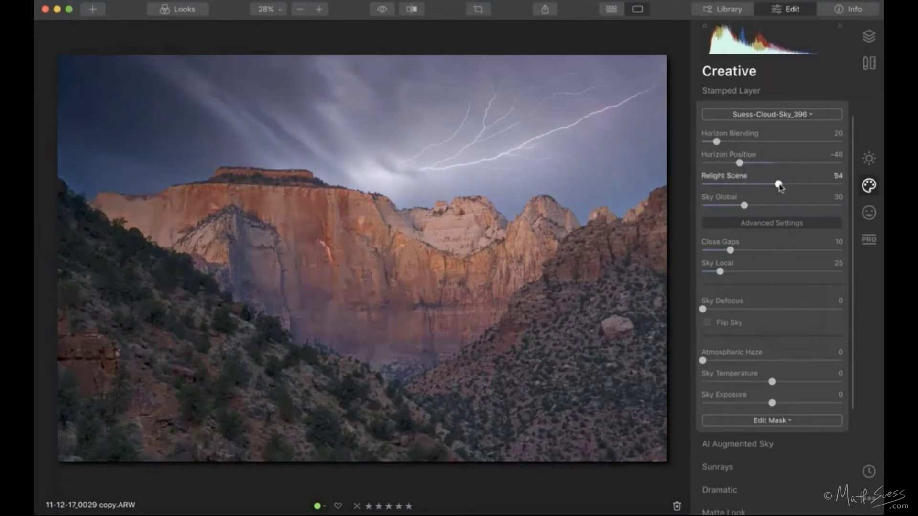
left_click(790, 184)
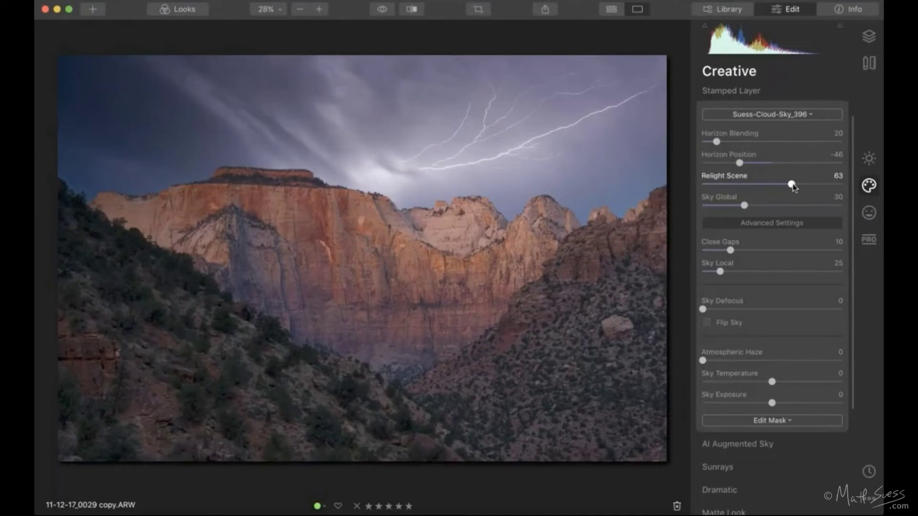
double_click(792, 184)
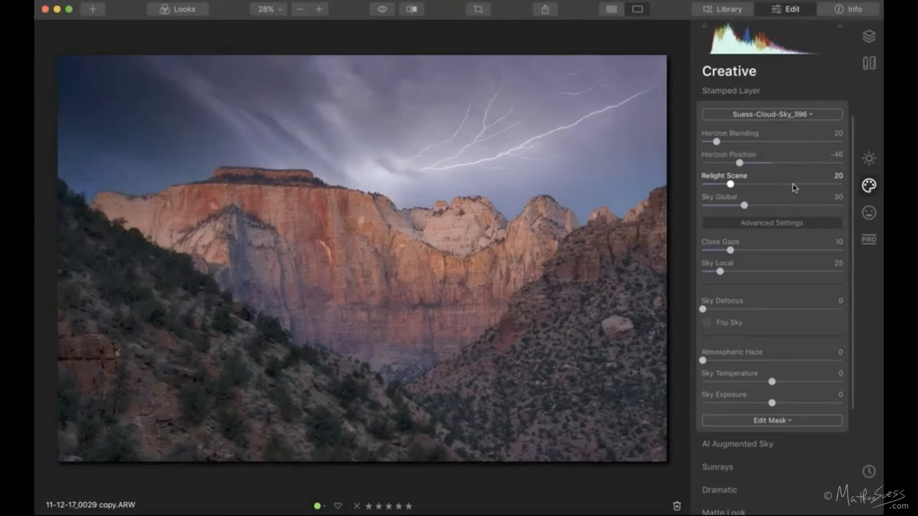
Load the Milky Way image Suess-Cloud-Sky_394.JPG from Suess-Cloud-Sky-Bundle-2 as the custom replacement sky.
left_click(782, 115)
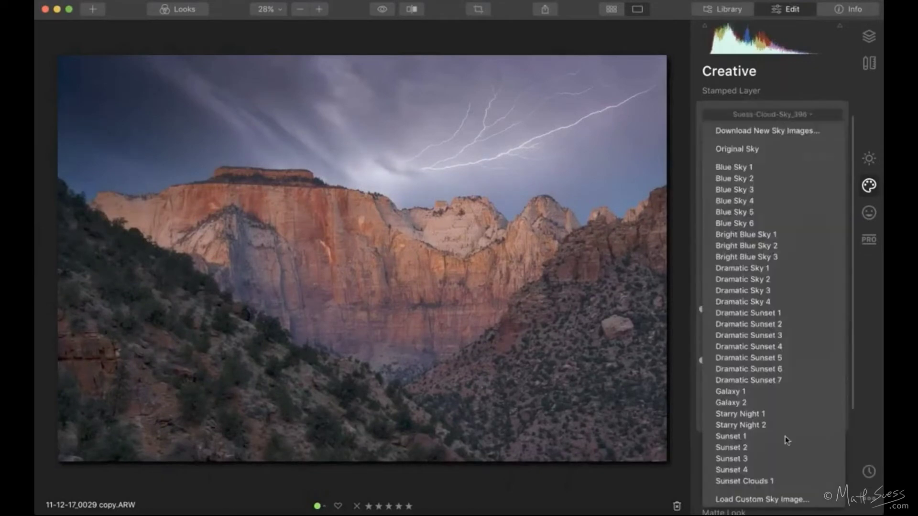
left_click(783, 500)
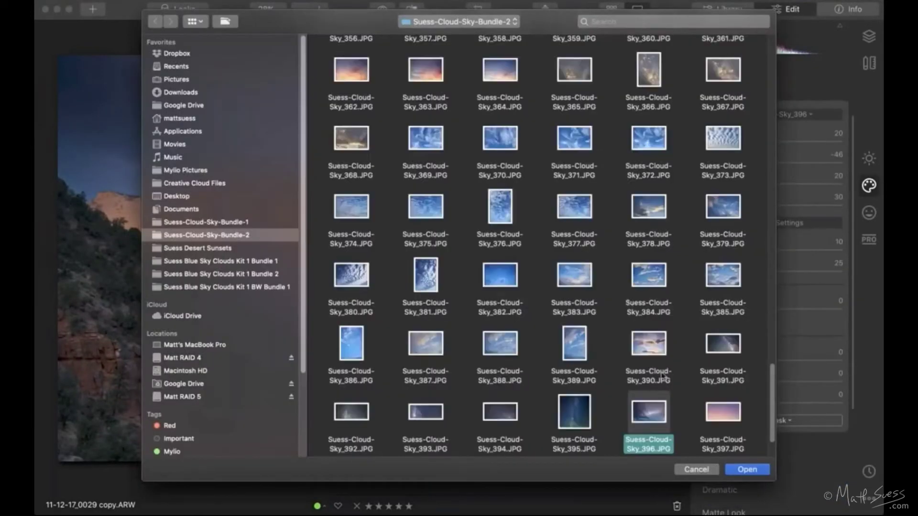
left_click(724, 343)
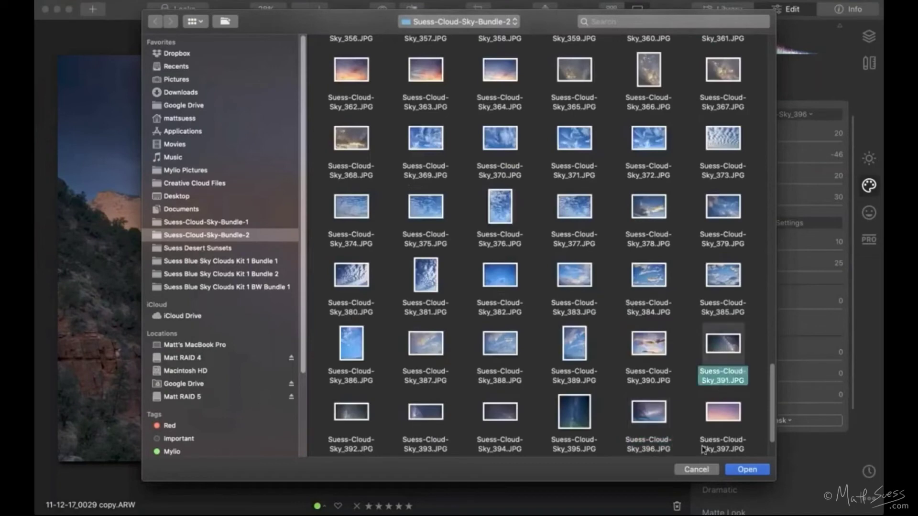
left_click(506, 410)
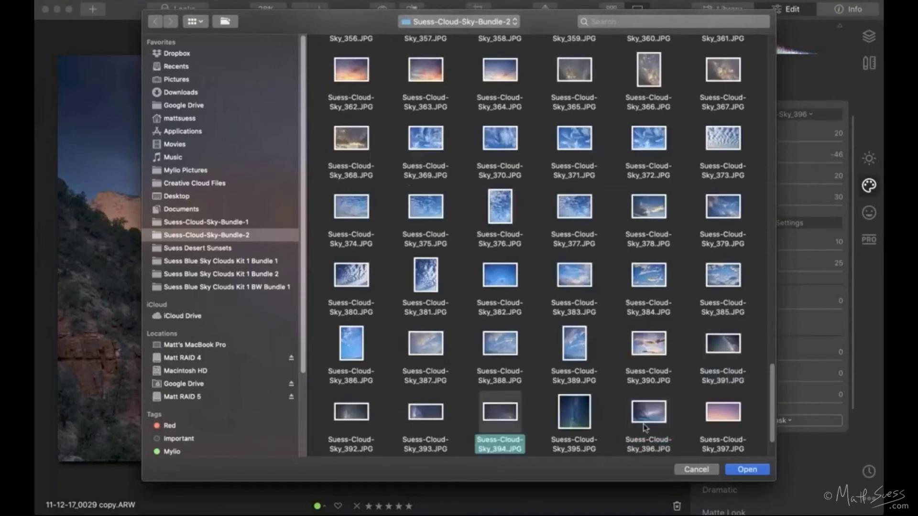
left_click(752, 470)
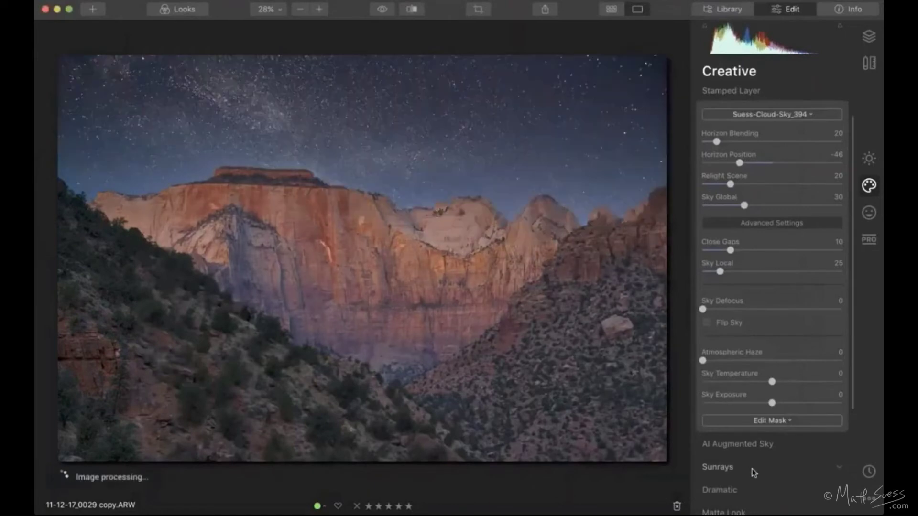
Set the Milky Way sky's Horizon Position to -2 and Relight Scene to 54.
left_click_drag(741, 164, 750, 185)
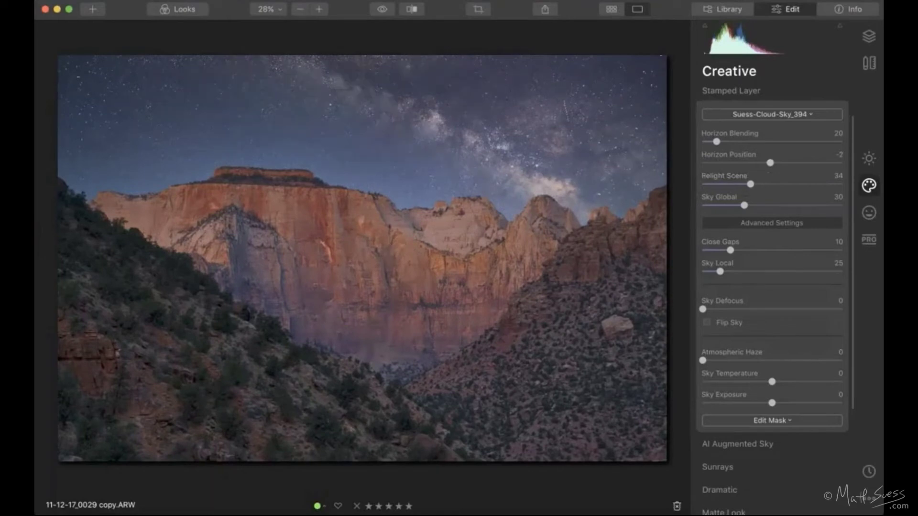
left_click(779, 185)
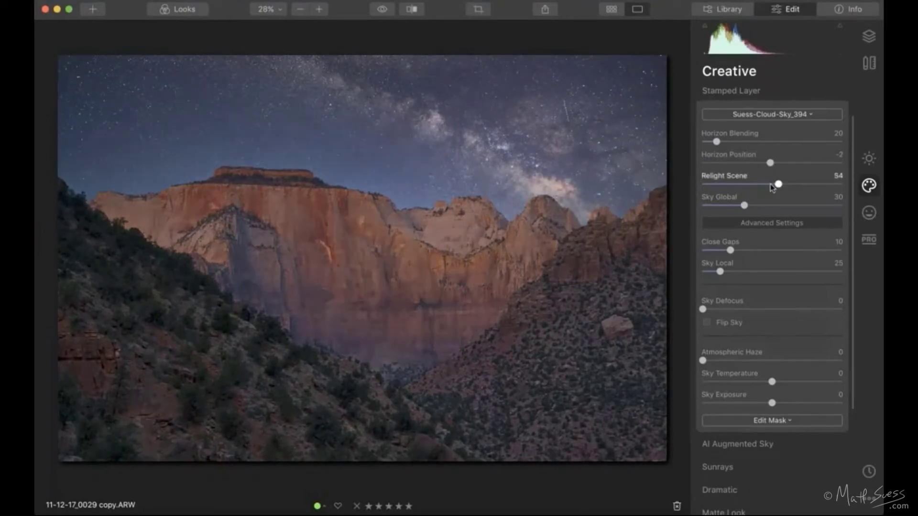
left_click(773, 185)
left_click_drag(772, 185, 778, 184)
Set AI Accent to 14 in the stamped layer's AI Enhance filter.
left_click(871, 160)
left_click(745, 166)
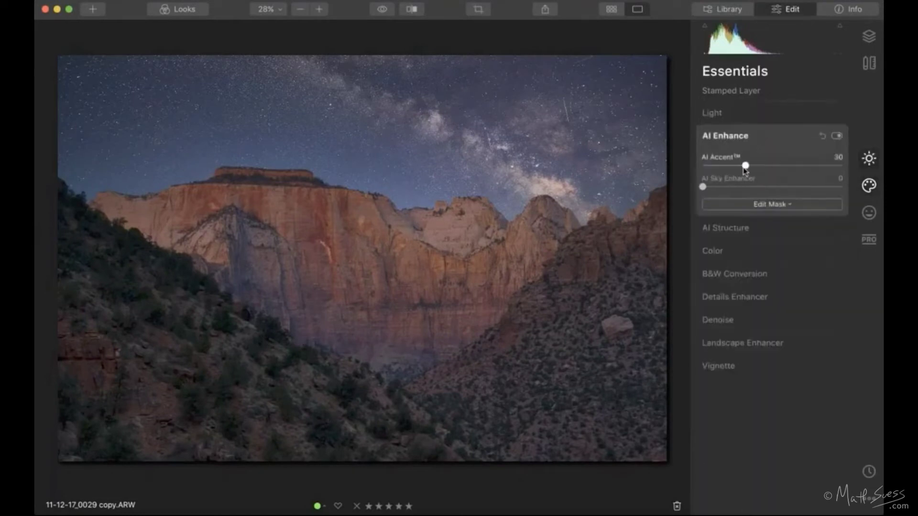
left_click_drag(744, 169, 721, 168)
Try a Smart Contrast of 16 in the stamped layer's Light filter and reset the filter.
left_click(714, 113)
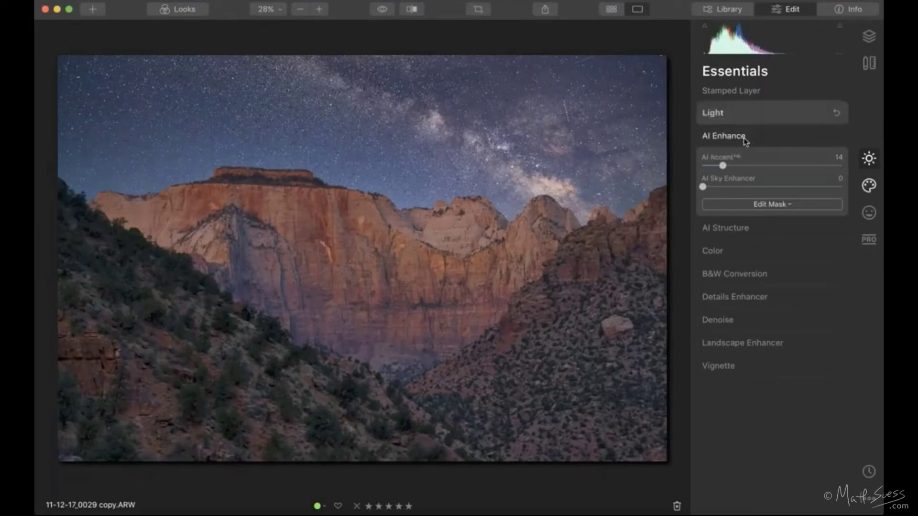
left_click_drag(772, 242, 784, 243)
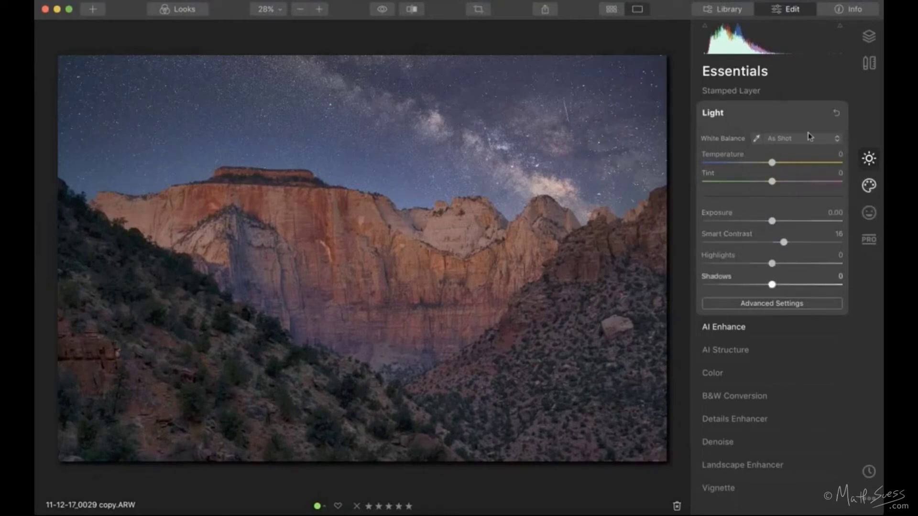
left_click(837, 113)
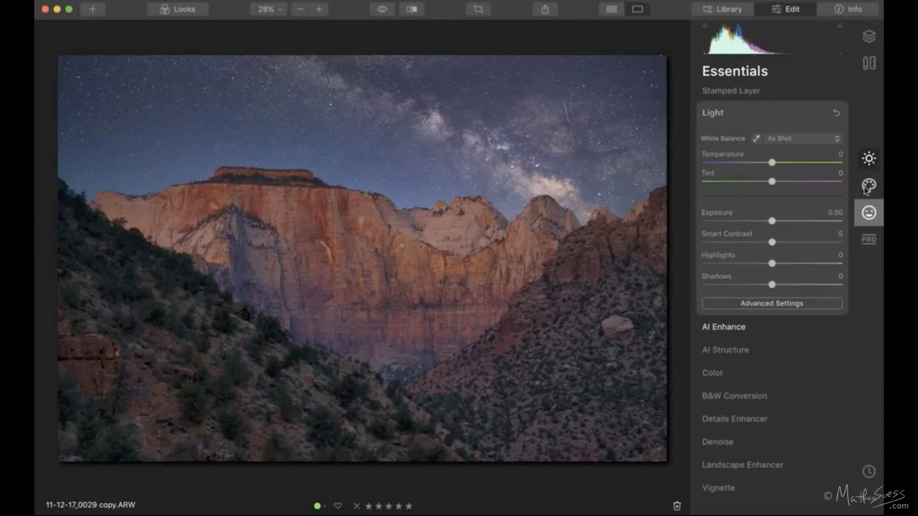
Reset the stamped layer's AI Sky Replacement filter to remove the Milky Way sky.
left_click(867, 186)
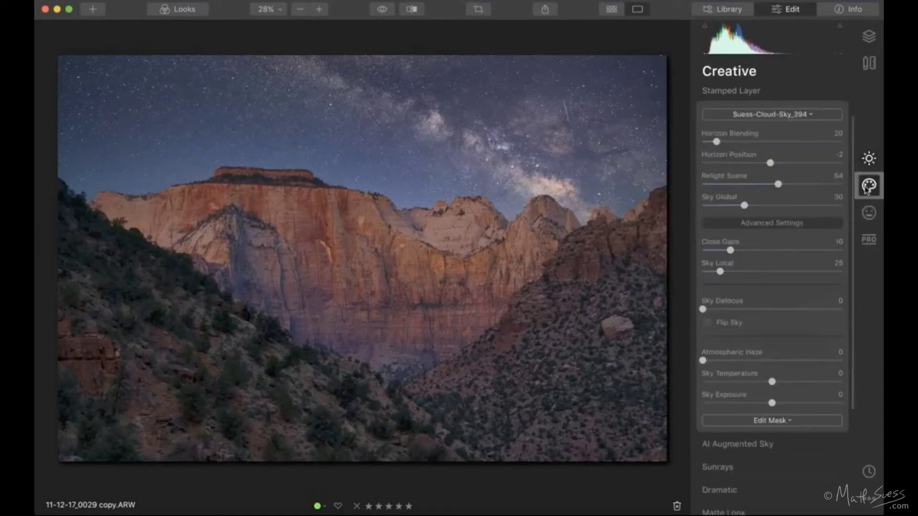
left_click(794, 117)
left_click(798, 117)
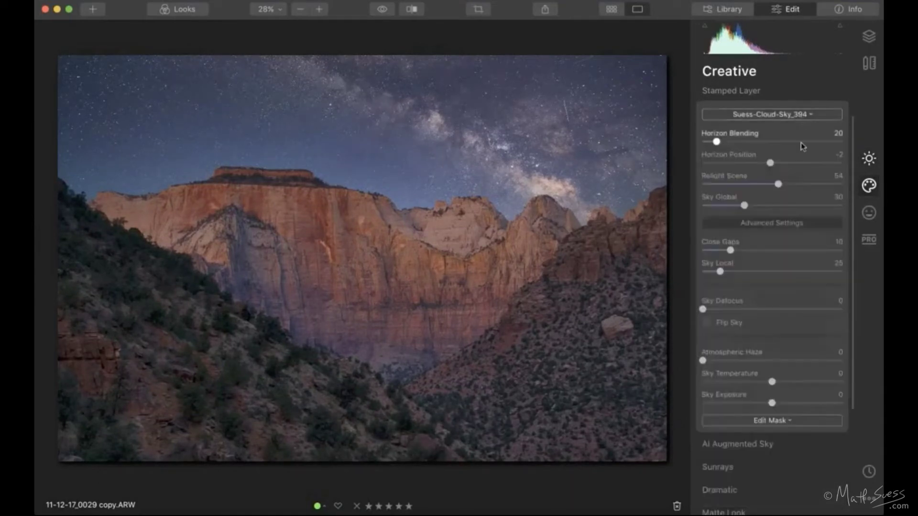
scroll(802, 147, "up", 1)
left_click(823, 113)
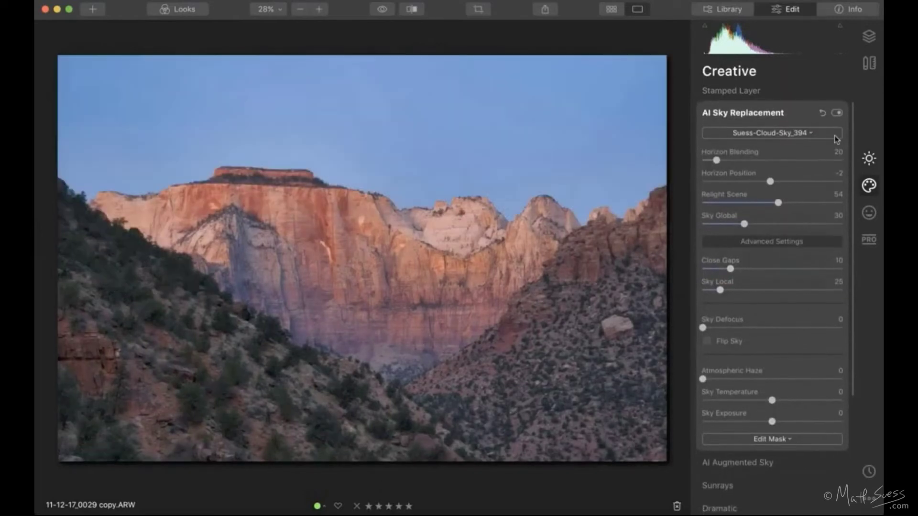
Apply the Riverside LUT to the stamped layer with the Color Styles (LUT) filter.
left_click(869, 165)
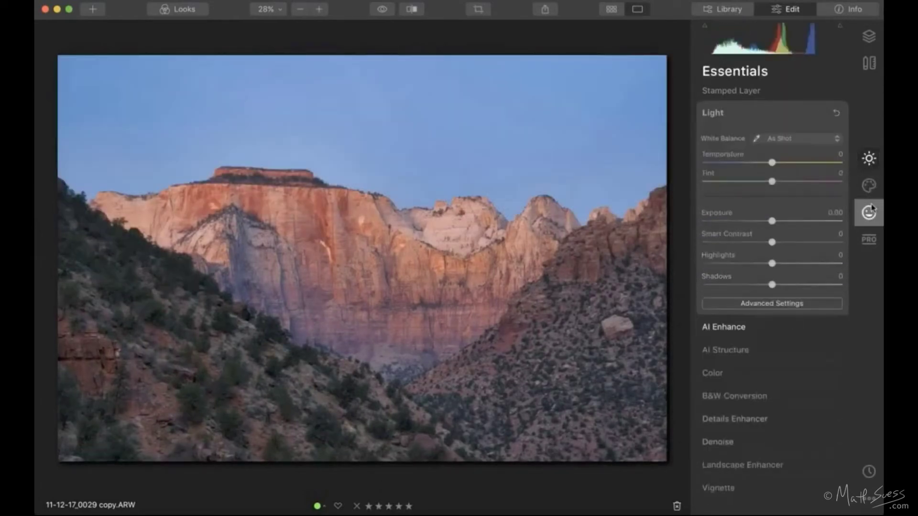
left_click(870, 186)
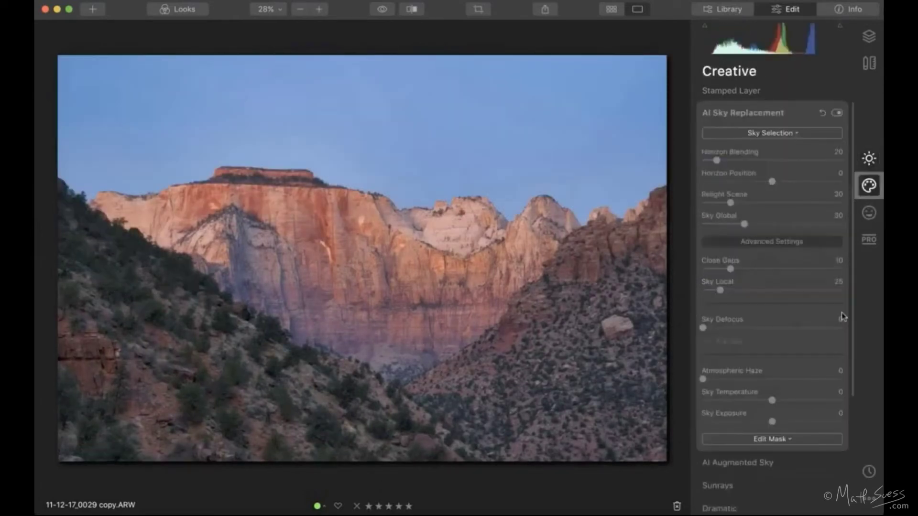
left_click(781, 112)
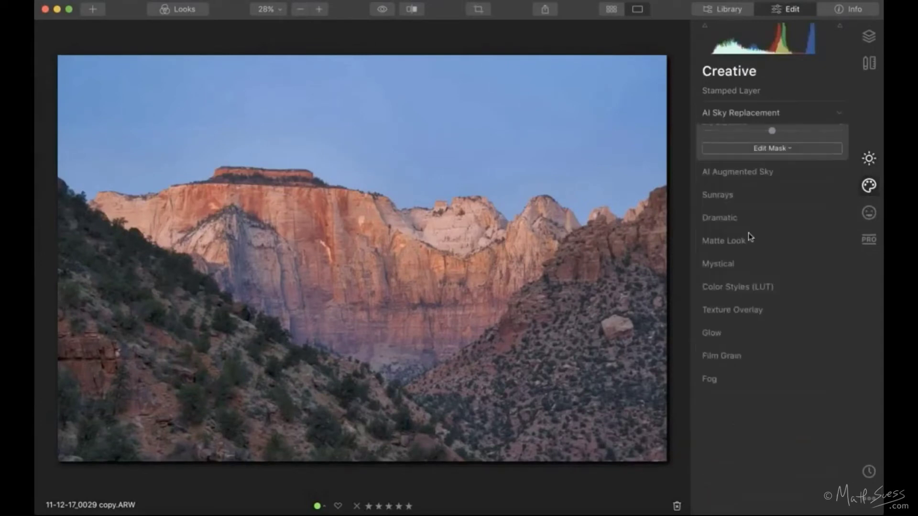
left_click(865, 238)
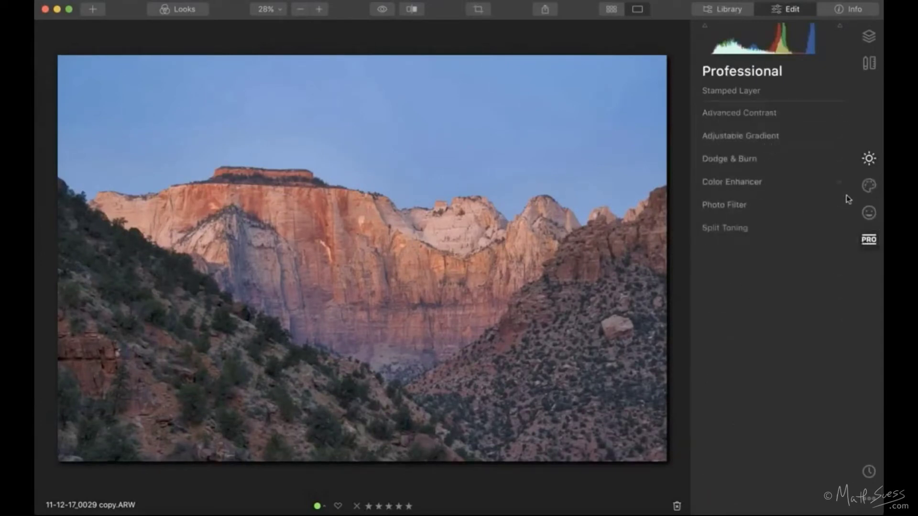
left_click(869, 213)
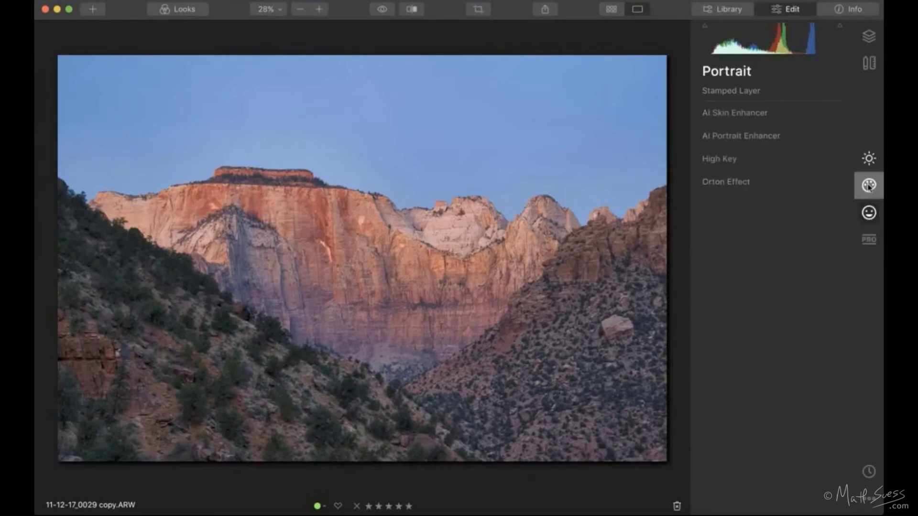
left_click(869, 186)
left_click(756, 252)
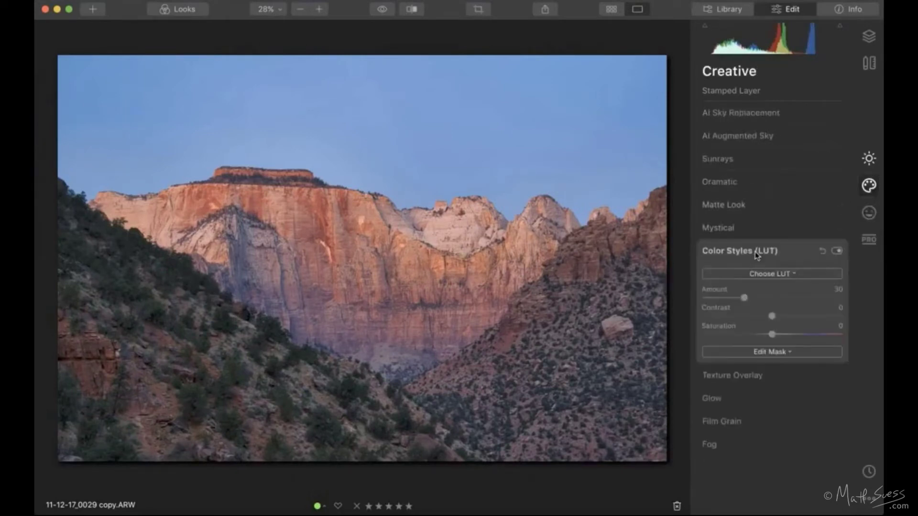
left_click(765, 273)
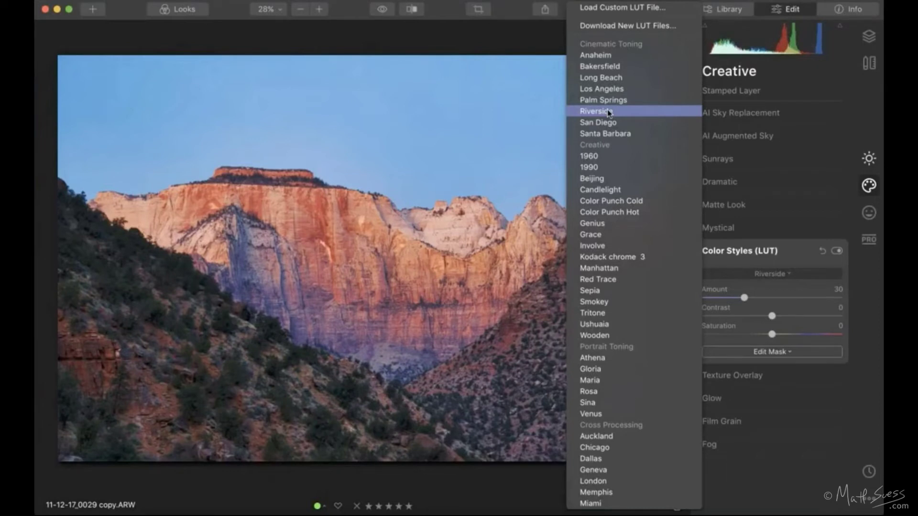
left_click(609, 111)
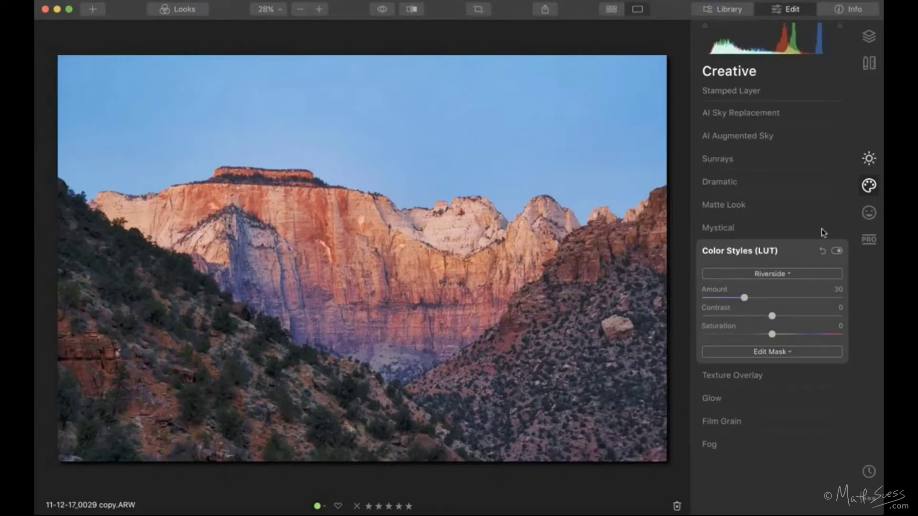
Set AI Accent to 35 in the stamped layer's AI Enhance filter.
left_click(778, 115)
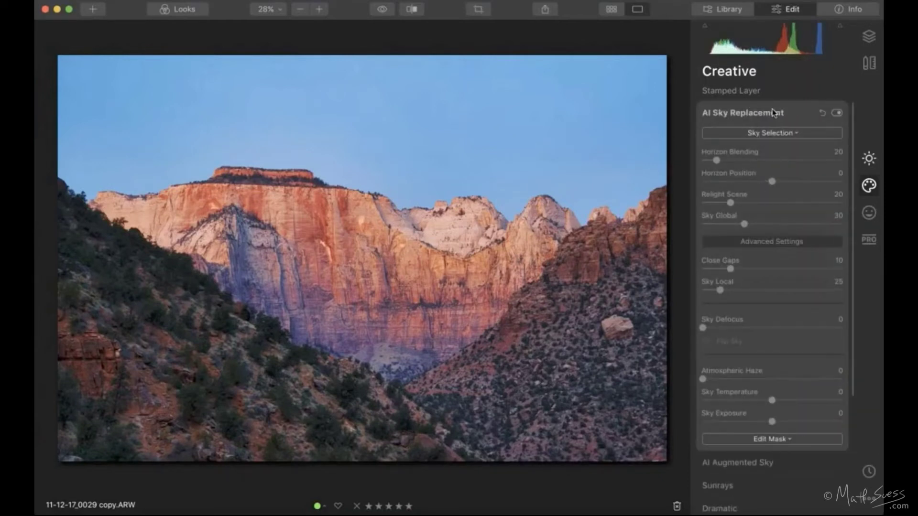
left_click(775, 114)
left_click(869, 158)
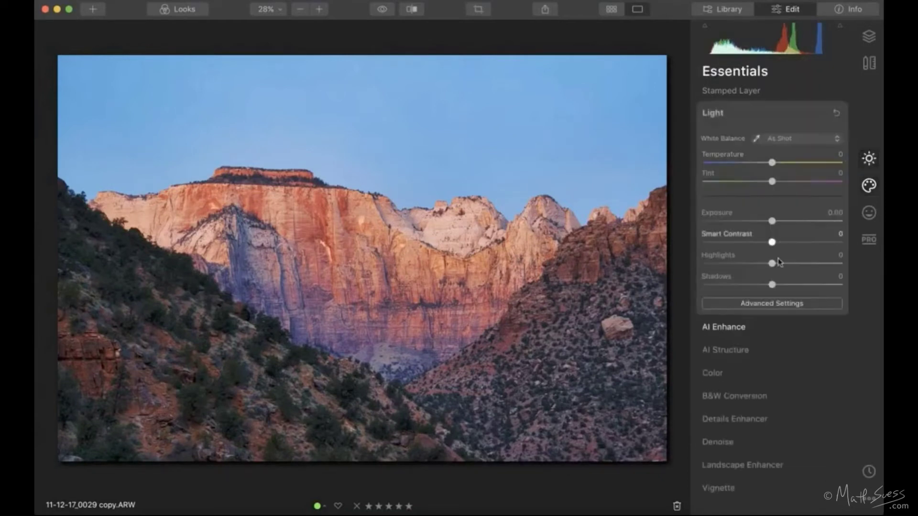
left_click(761, 328)
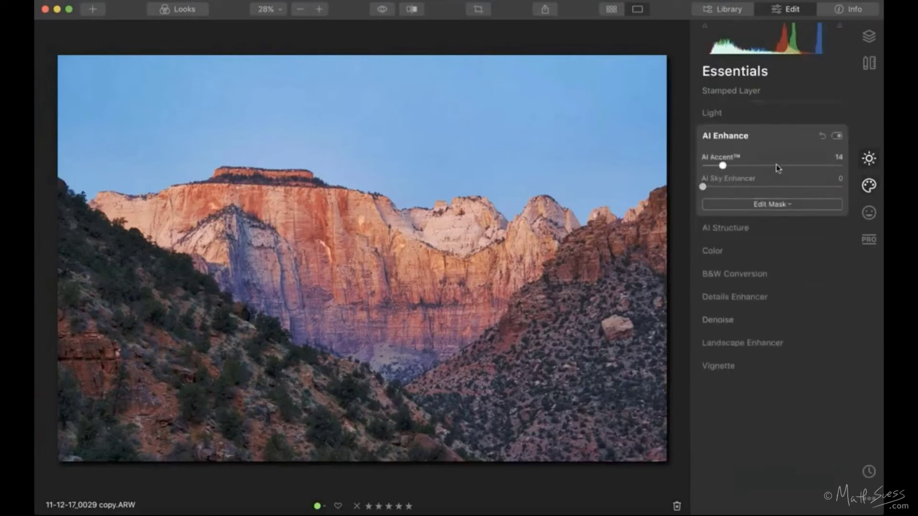
left_click(776, 165)
left_click(752, 166)
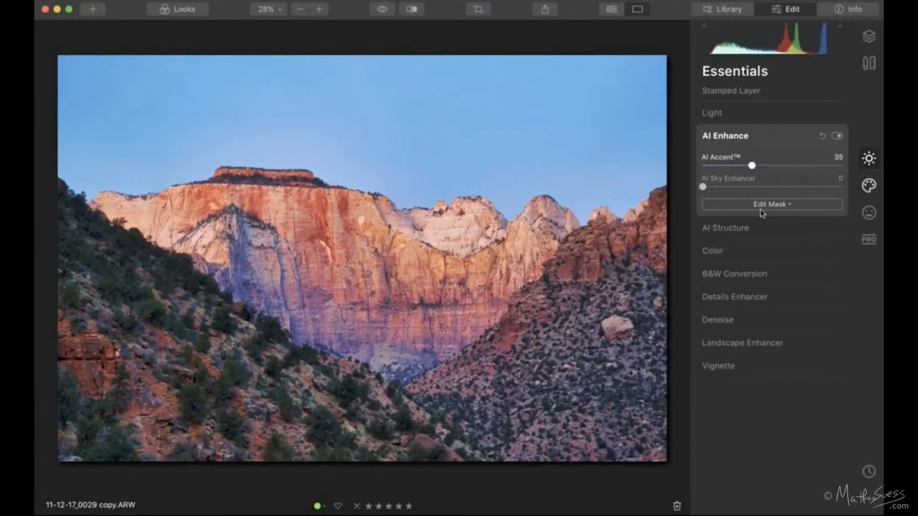
Replace the stamped layer's sky with the Blue Sky 3 preset in AI Sky Replacement.
left_click(870, 186)
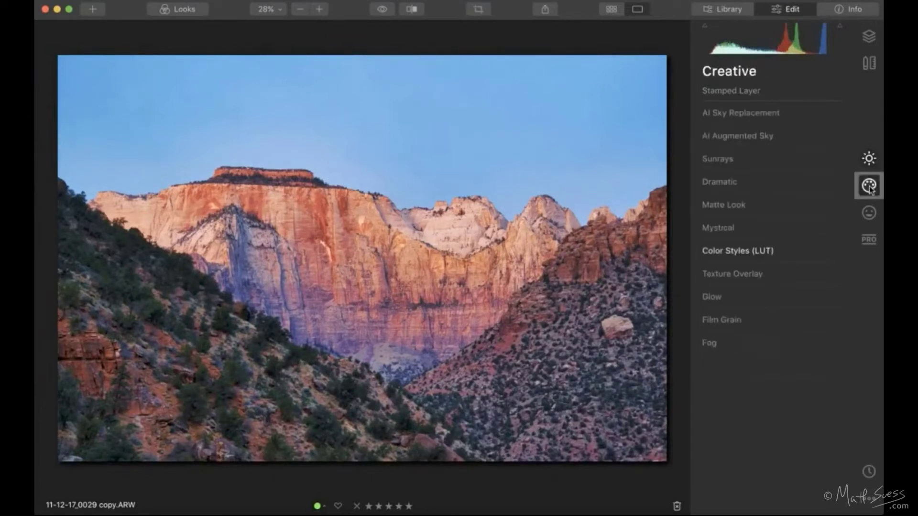
left_click(763, 116)
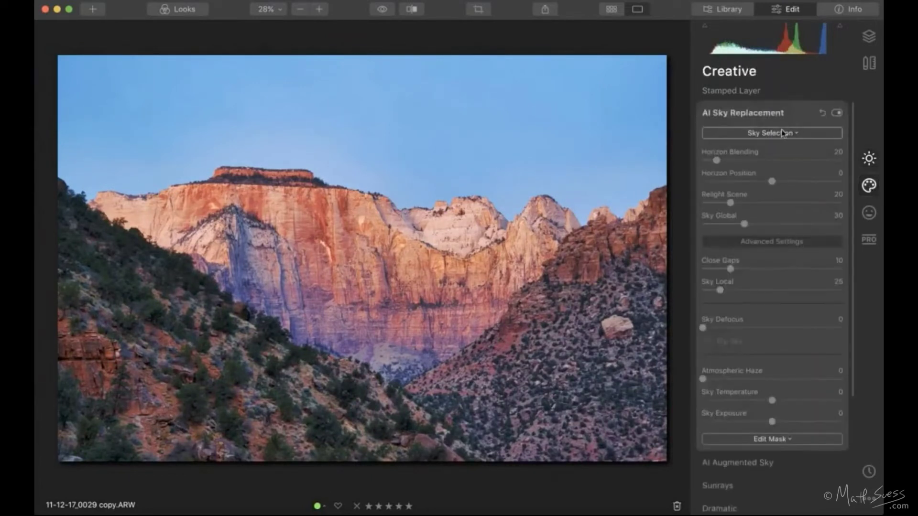
left_click(784, 130)
left_click(619, 191)
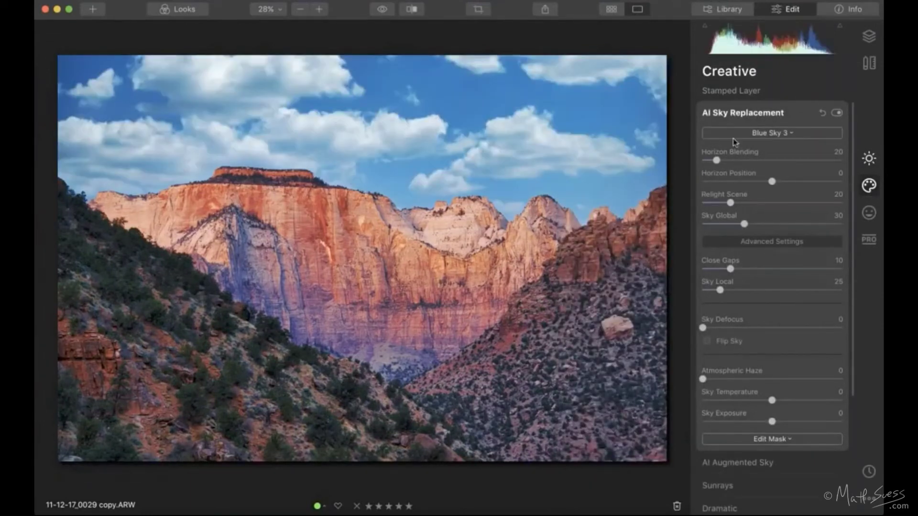
Reset the stamped layer's AI Accent to compare the effect and set it to 34.
left_click(869, 160)
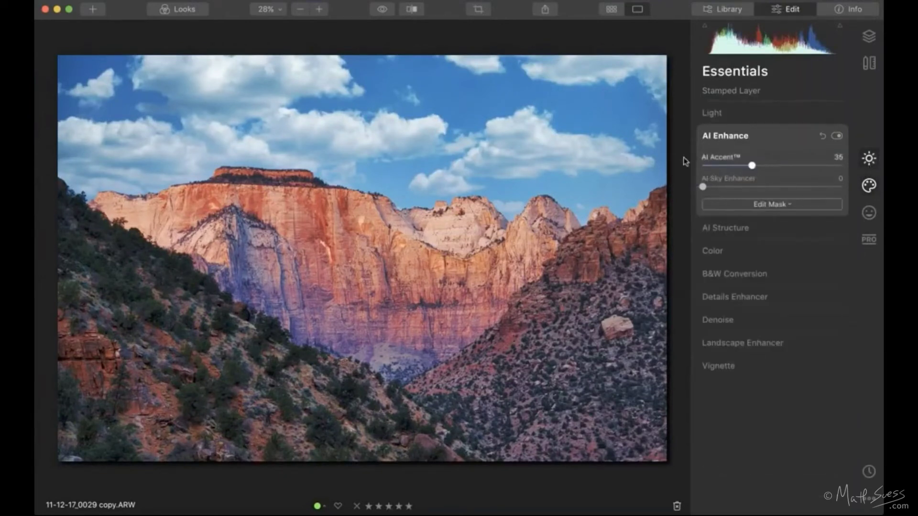
double_click(744, 165)
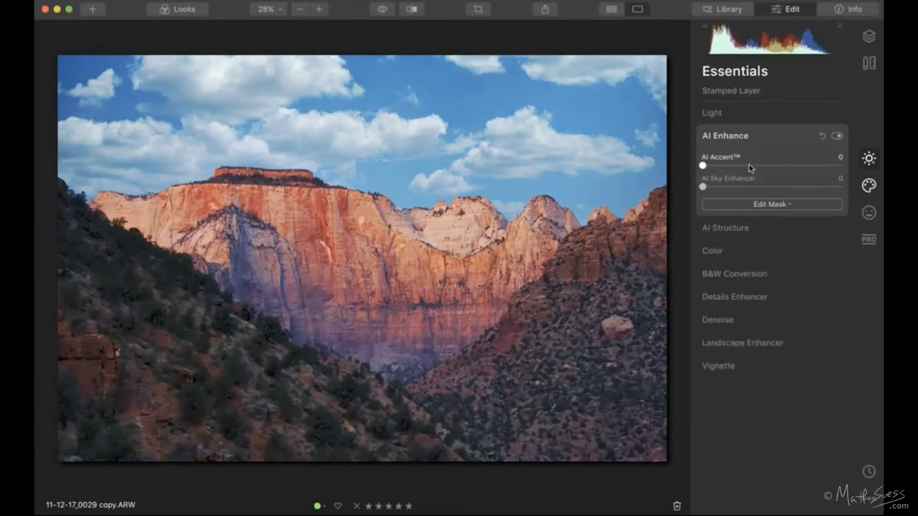
left_click(750, 166)
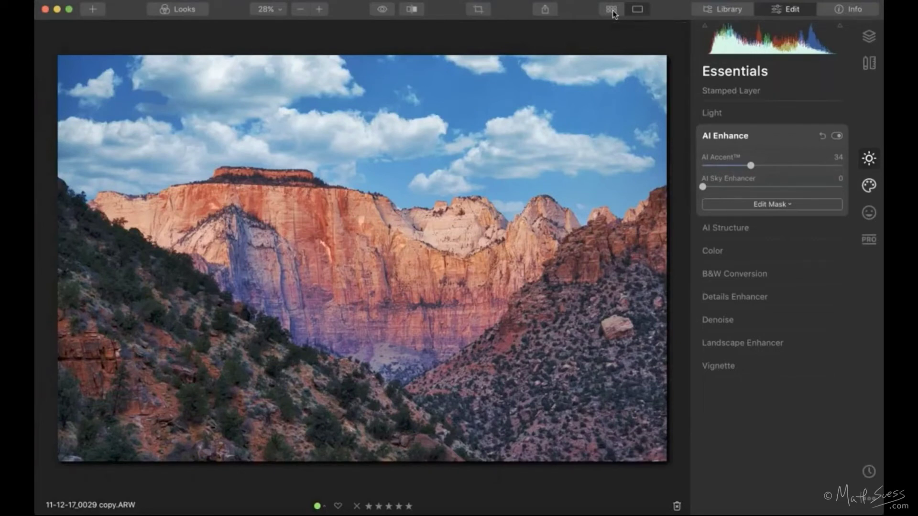
Open the MORGAN 3 vehicle photo from the Sky Replacement Samples gallery for editing.
left_click(613, 10)
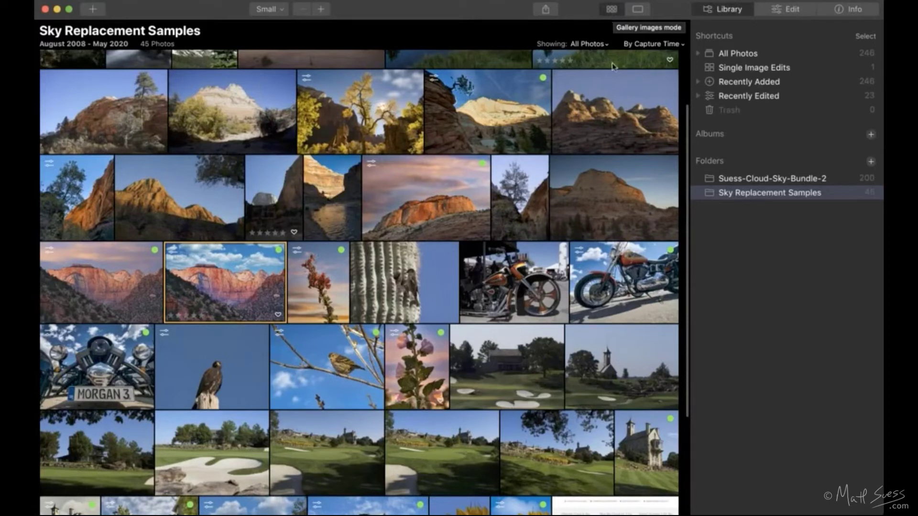
scroll(439, 273, "down", 1)
scroll(439, 272, "down", 5)
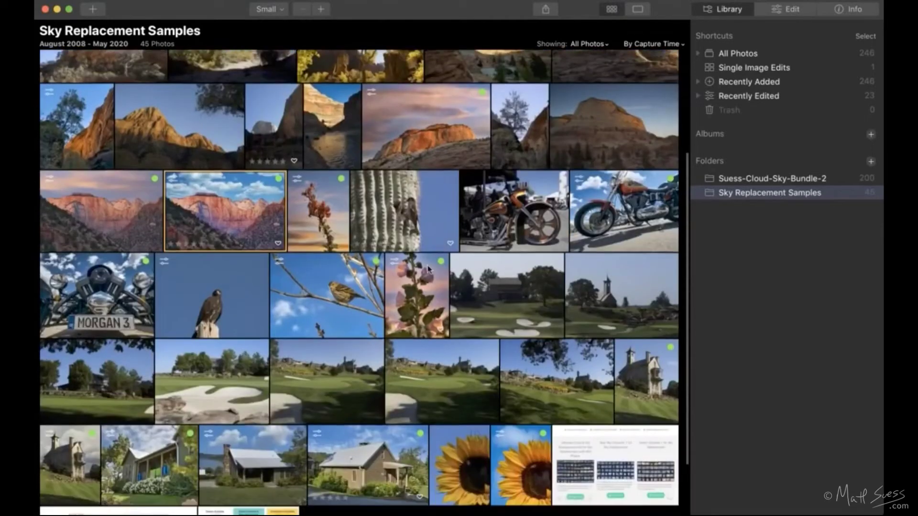
left_click(100, 286)
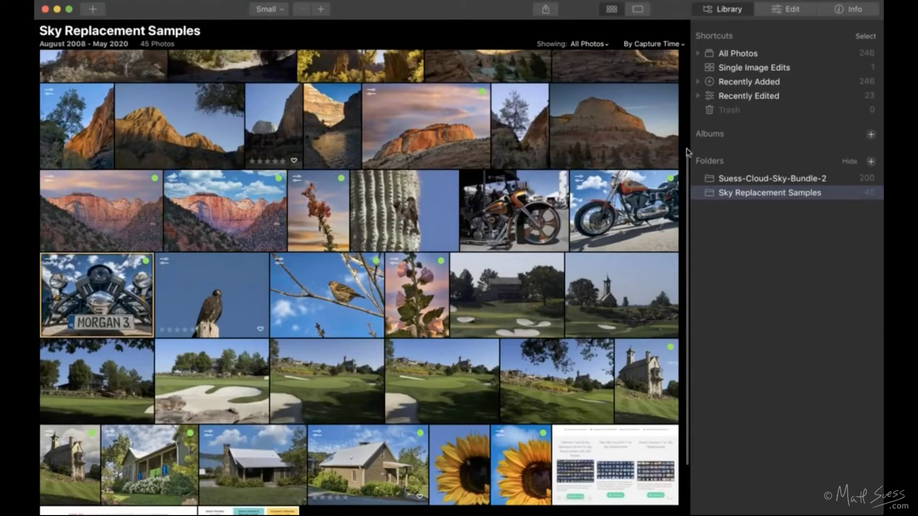
left_click(783, 11)
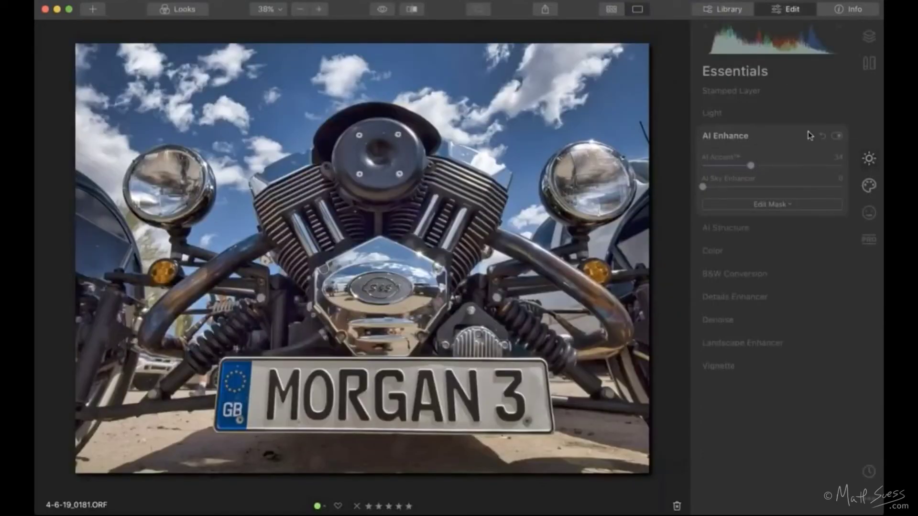
Compare the MORGAN 3 photo before and after its edits, using both the split view and the full-image preview.
left_click(411, 10)
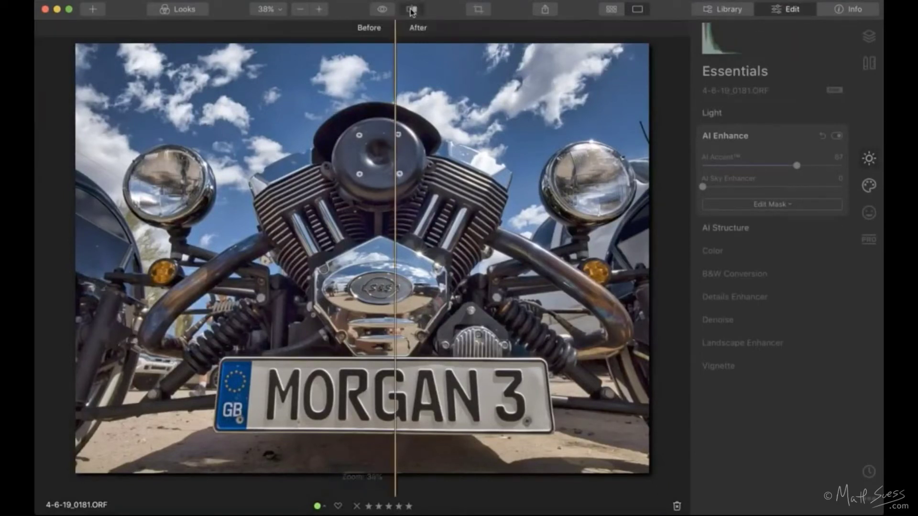
left_click_drag(388, 123, 442, 123)
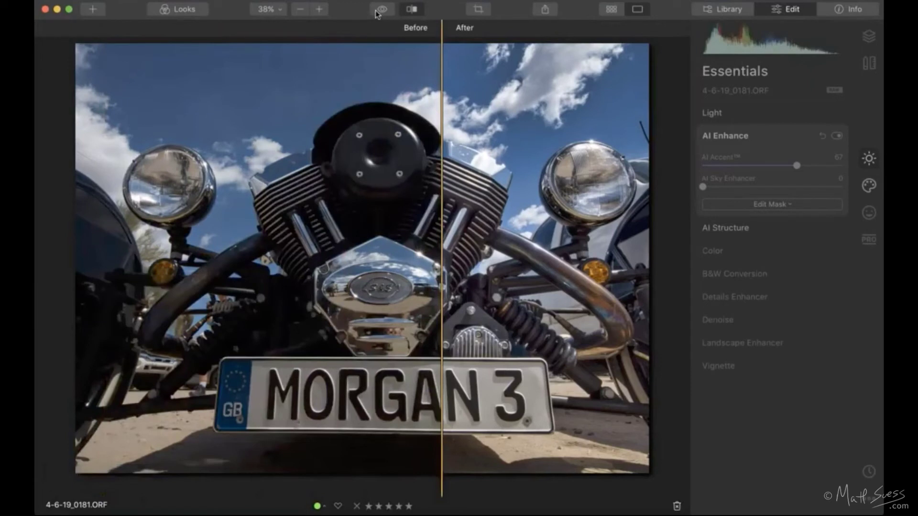
left_click(378, 9)
left_click(378, 9)
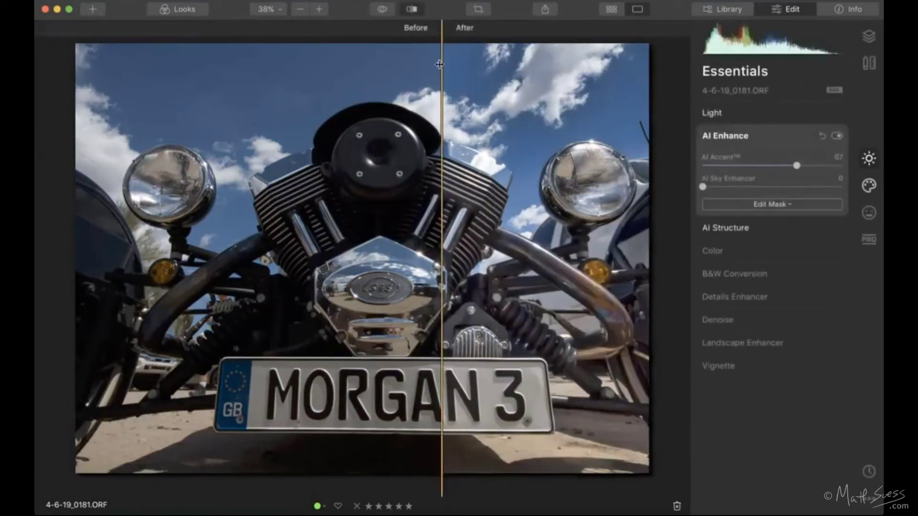
left_click(383, 10)
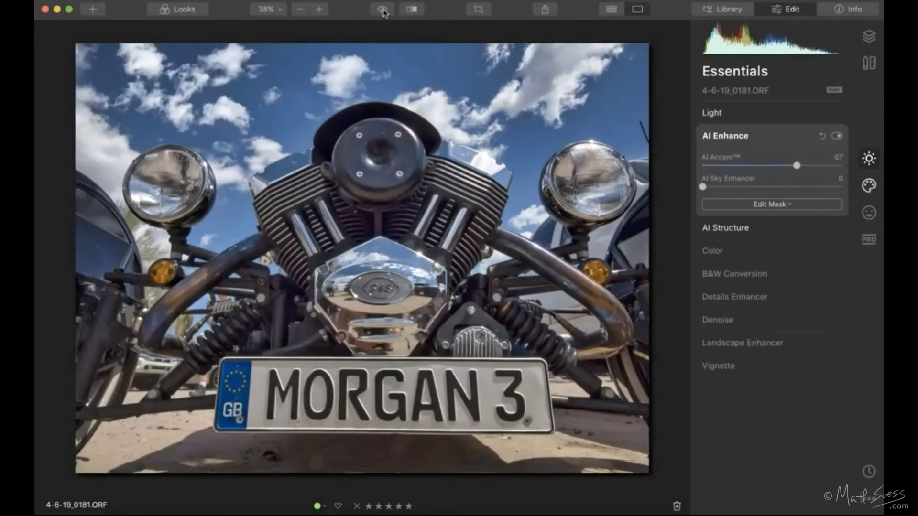
left_click(382, 10)
left_click(383, 11)
left_click(383, 11)
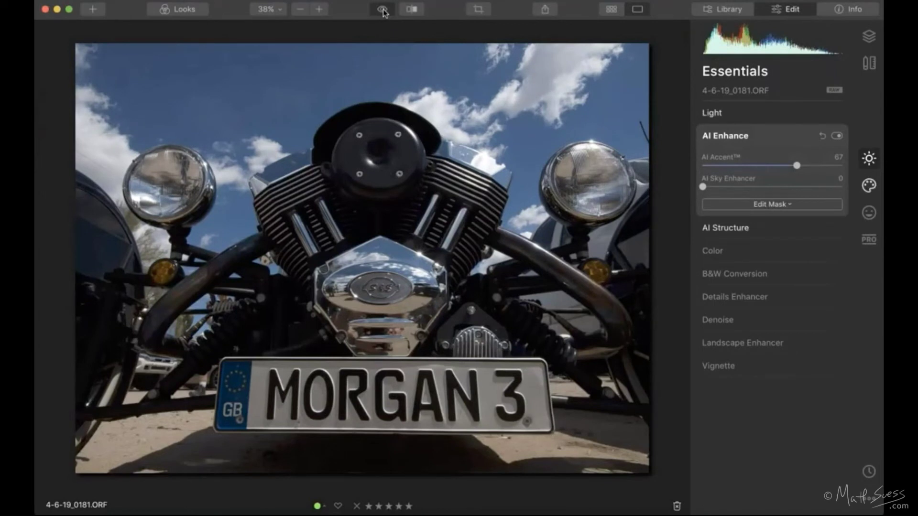
left_click(383, 11)
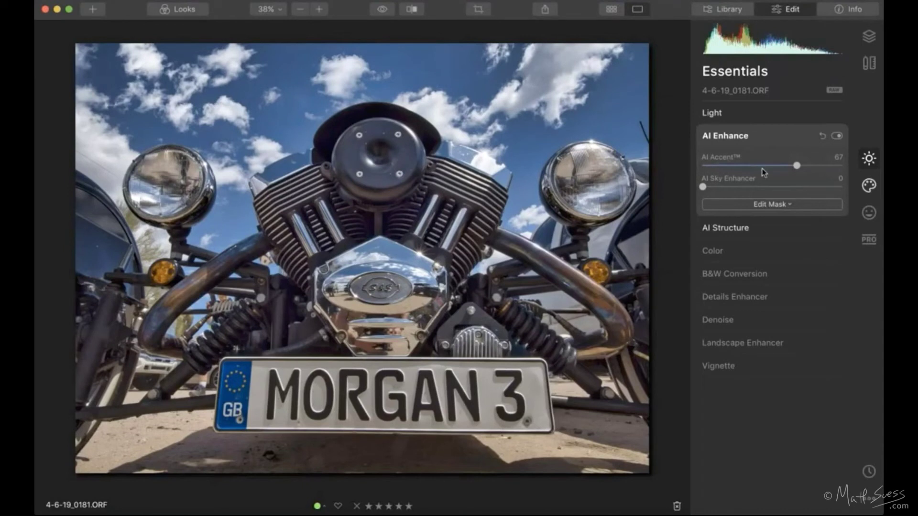
Show the photo's AI Augmented Sky filter and examine the Suess Blue Sky Clouds Kit 1 BW Bundle 1 folder in Finder.
left_click(869, 186)
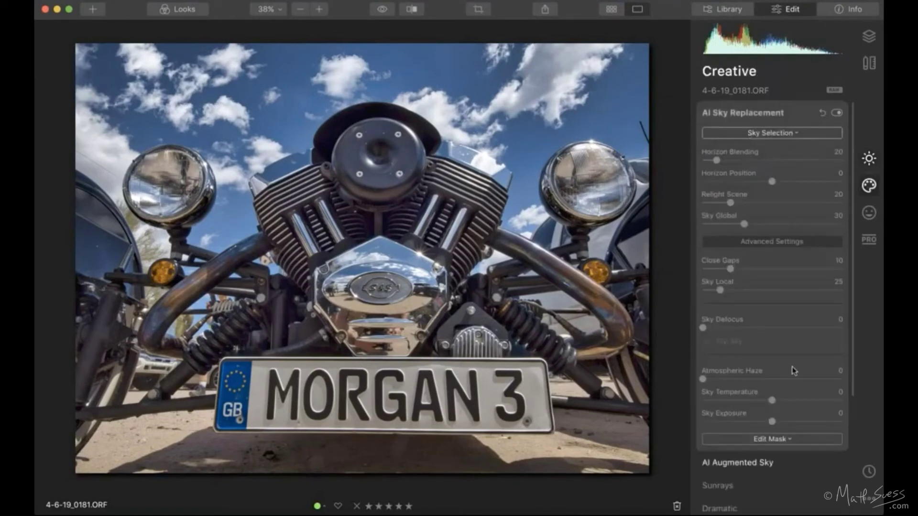
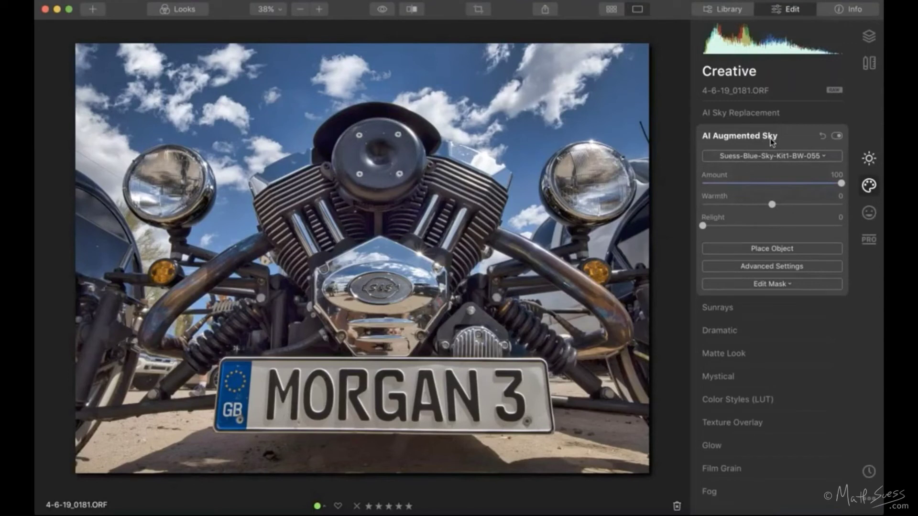
key("cmd+Tab")
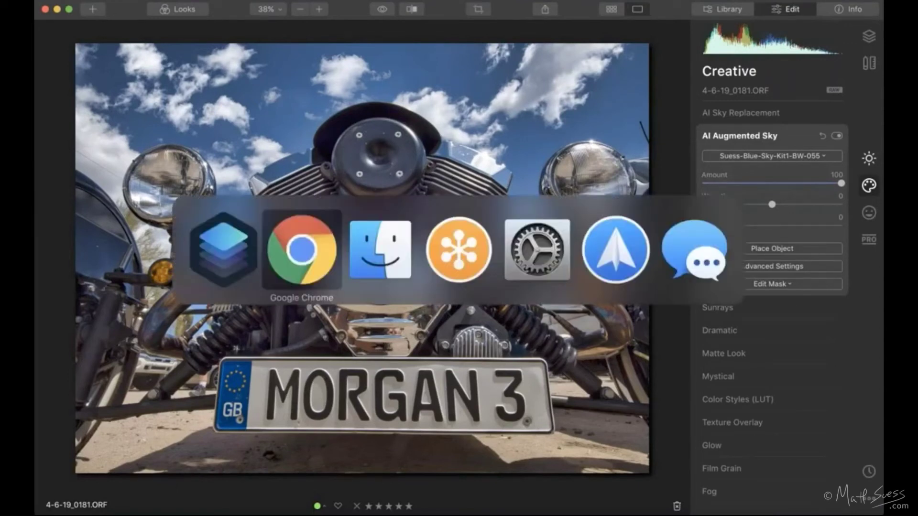
key("super+Tab")
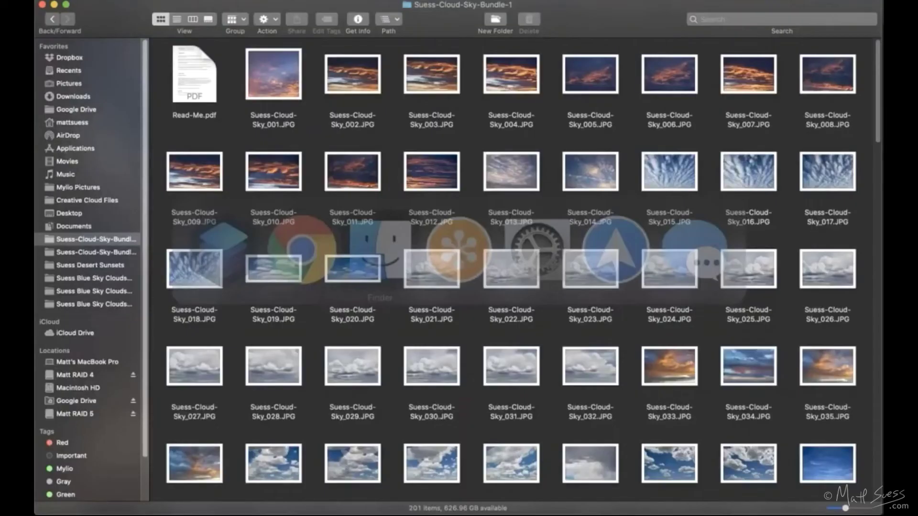
left_click(95, 305)
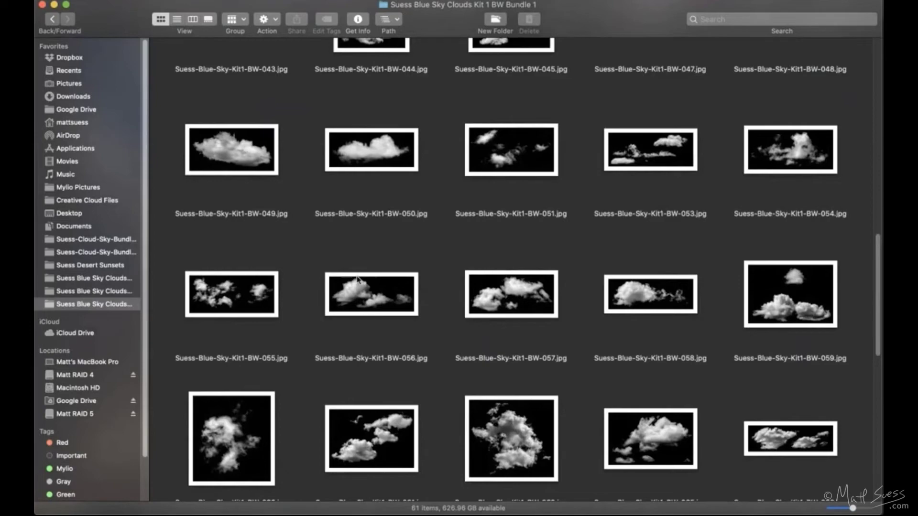
Return to Luminar and show the advanced settings of the photo's AI Augmented Sky filter.
key("super+Tab")
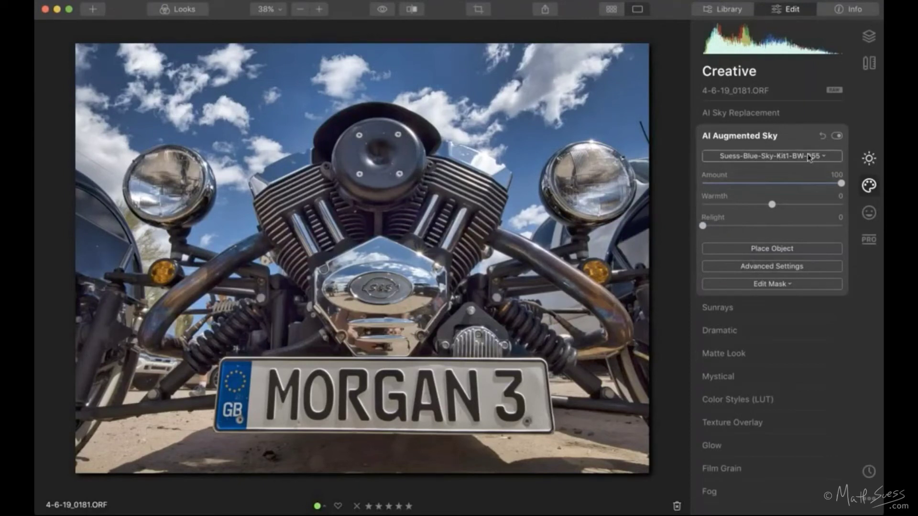
left_click(778, 268)
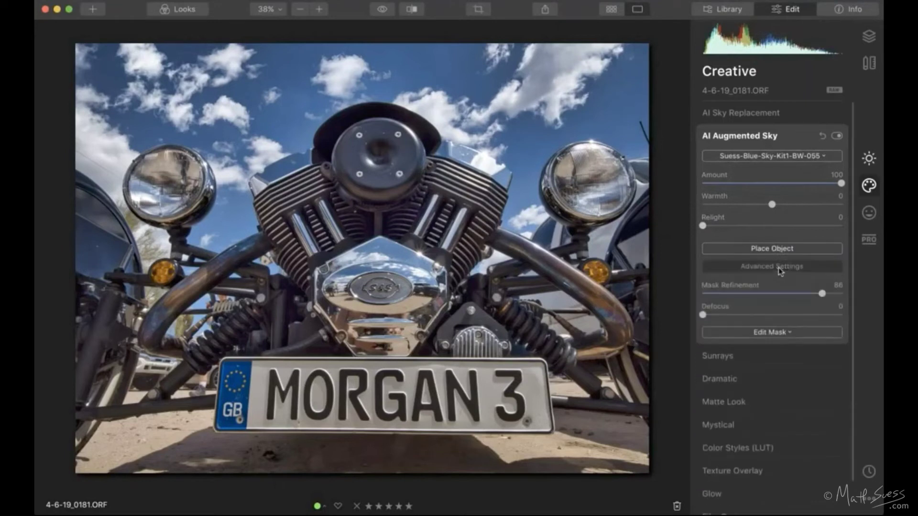
Reset the AI Augmented Sky filter on the MORGAN 3 photo to its defaults.
left_click(796, 159)
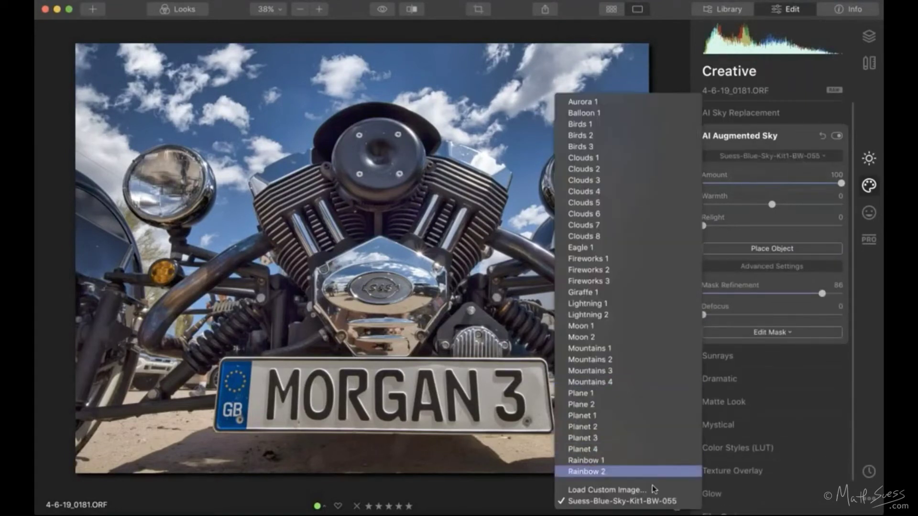
left_click(821, 139)
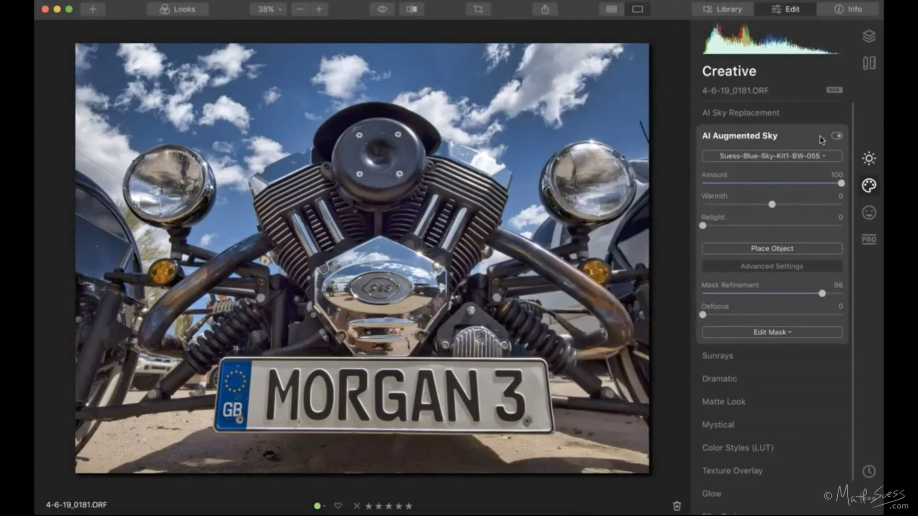
left_click(822, 136)
Preview and load Suess-Blue-Sky-Kit1-BW-055.jpg from the Suess Blue Sky Clouds Kit 1 BW Bundle 1 folder as the filter's custom object.
left_click(801, 156)
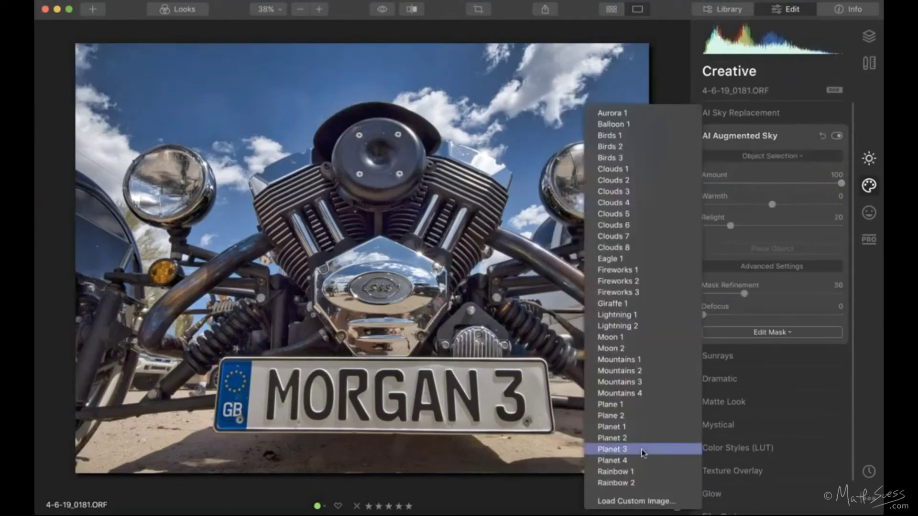
left_click(641, 501)
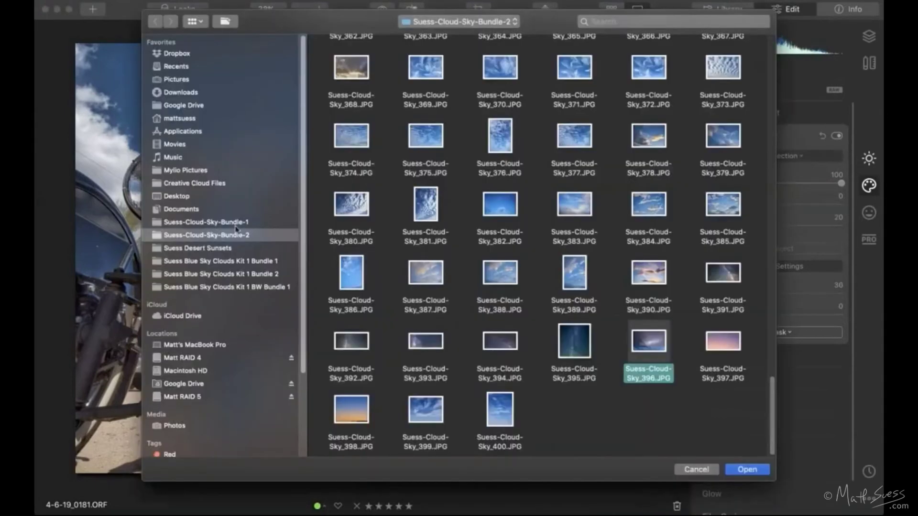
left_click(229, 287)
scroll(502, 313, "down", 5)
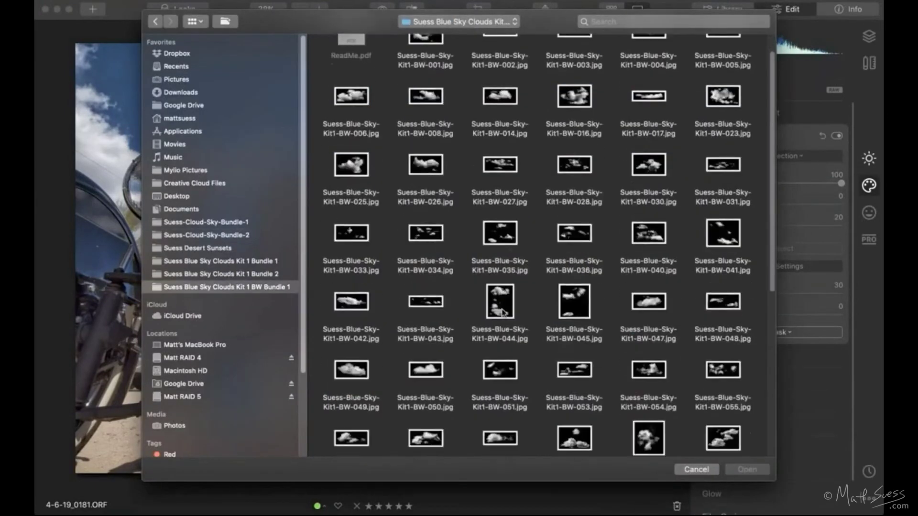
scroll(502, 313, "down", 2)
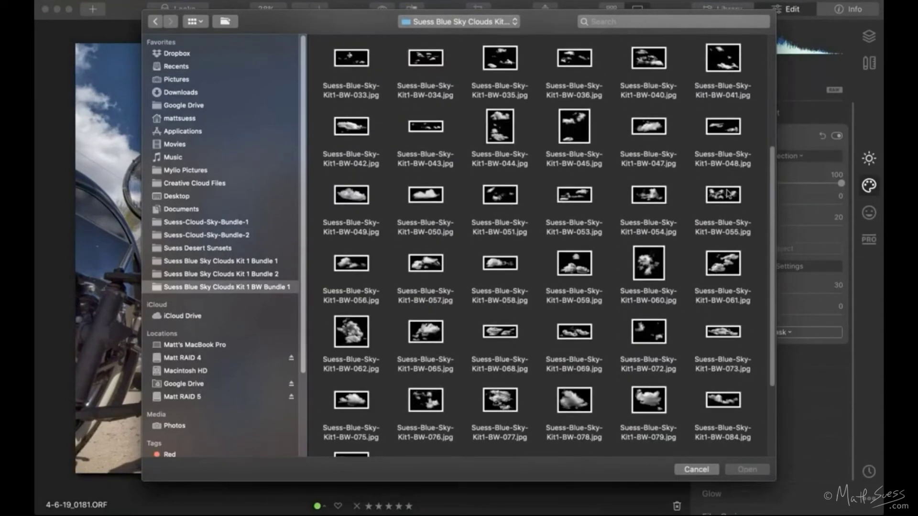
left_click(727, 213)
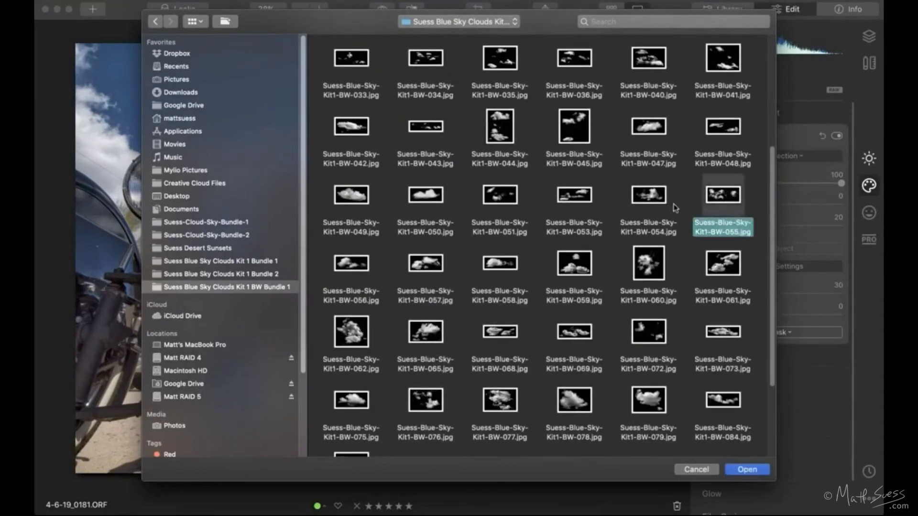
key("space")
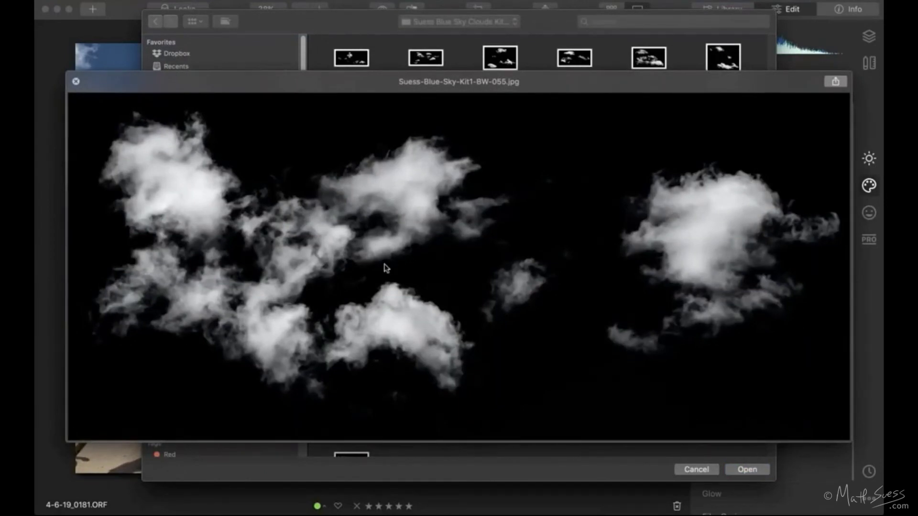
left_click(76, 82)
left_click(753, 471)
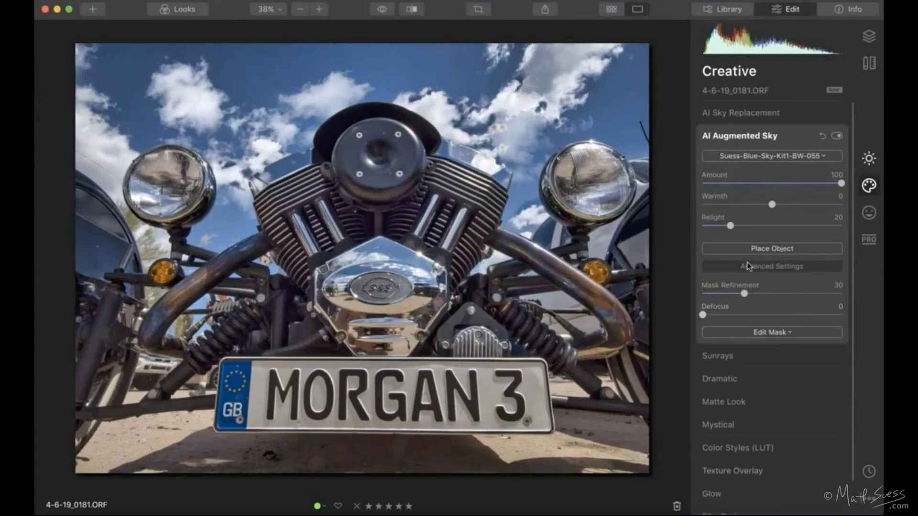
Shrink the added clouds and place them in the empty sky above the left headlight and engine.
left_click(791, 249)
left_click_drag(362, 148, 305, 134)
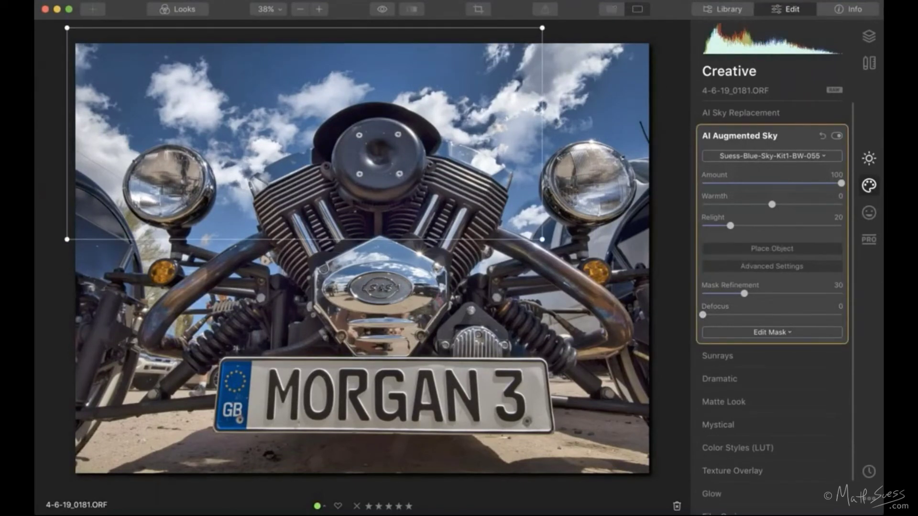
left_click_drag(440, 150, 581, 156)
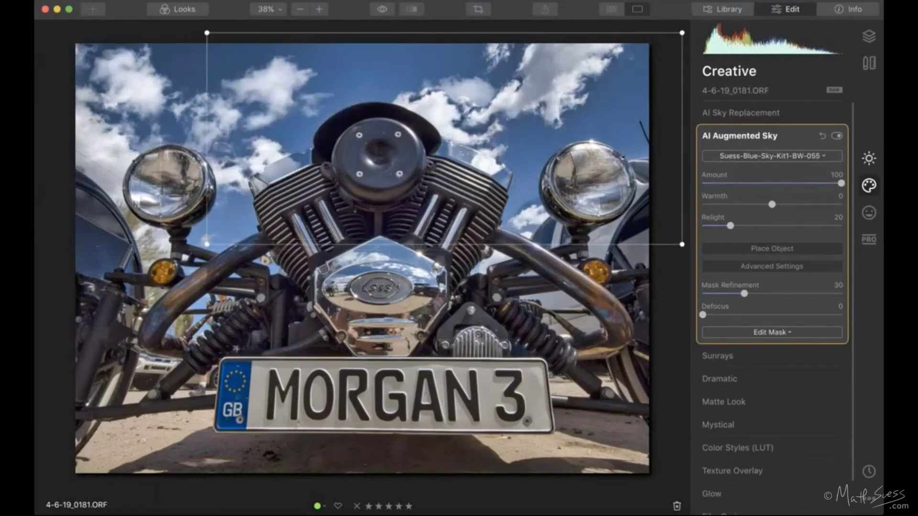
left_click_drag(645, 222, 485, 206)
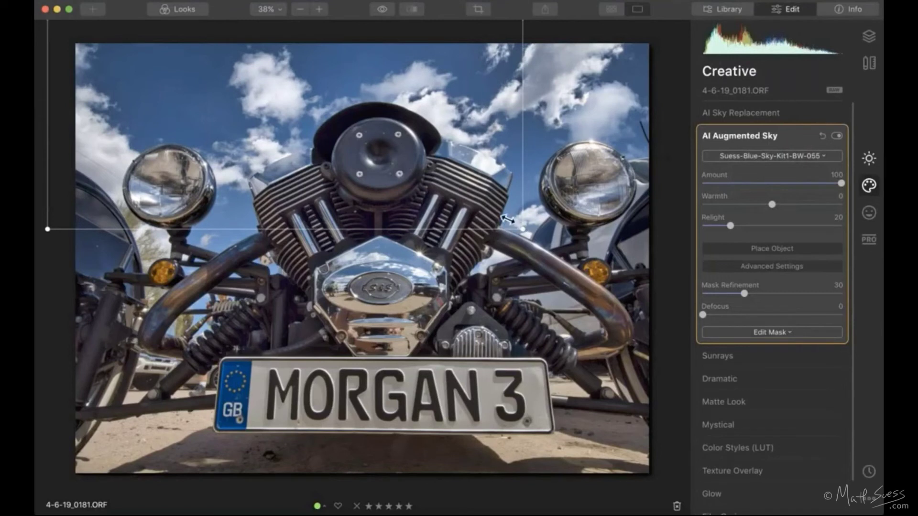
left_click_drag(522, 229, 353, 160)
left_click_drag(331, 128, 395, 140)
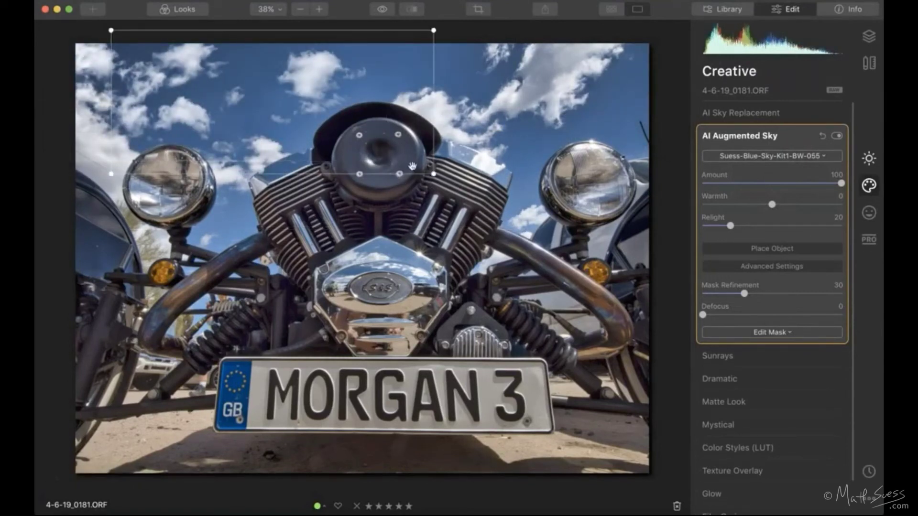
left_click_drag(431, 171, 380, 153)
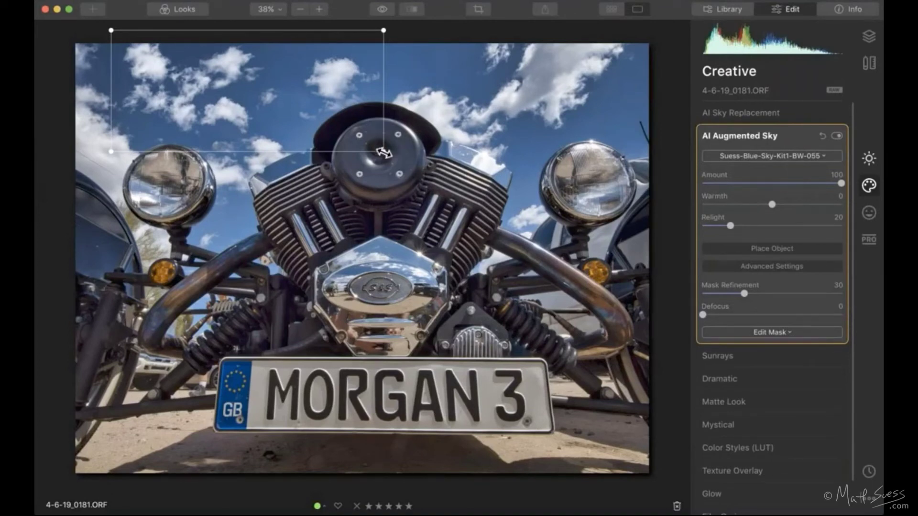
left_click_drag(384, 152, 378, 149)
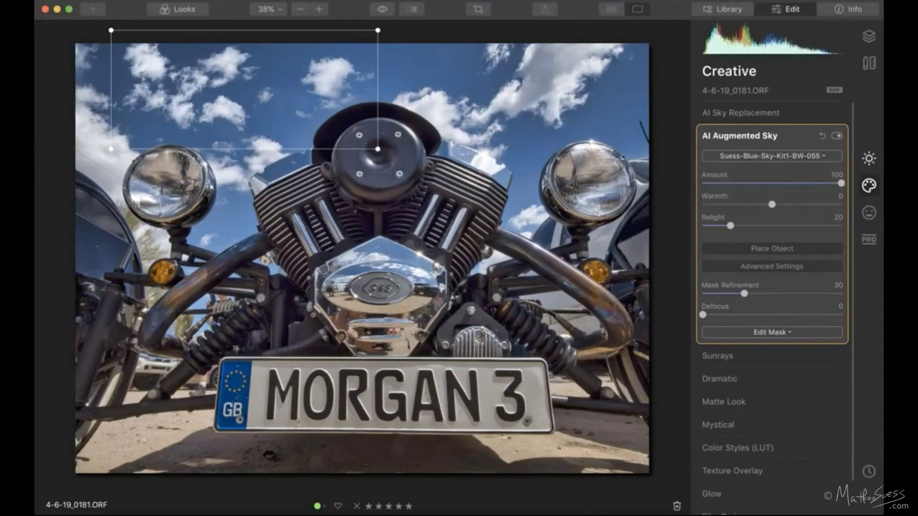
left_click(760, 249)
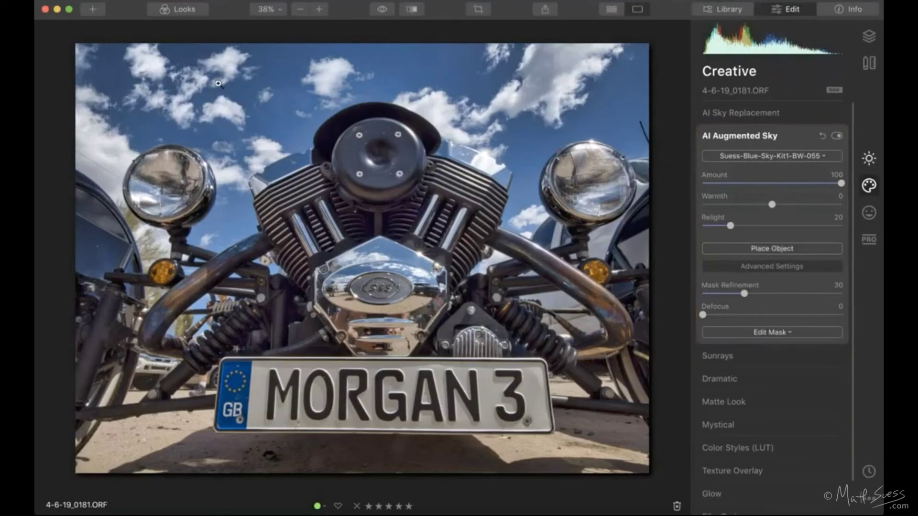
Compare the MORGAN 3 photo with and without the added clouds, and try different Warmth settings on them.
left_click(838, 136)
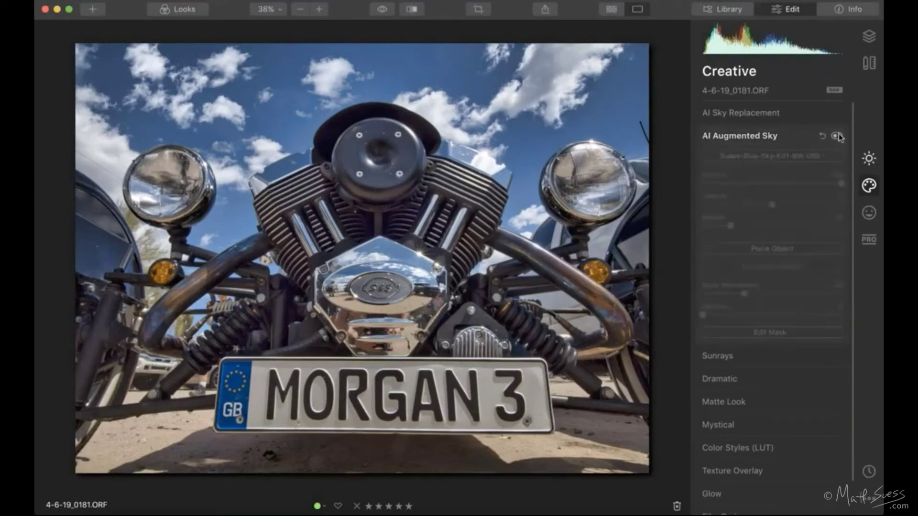
left_click(837, 136)
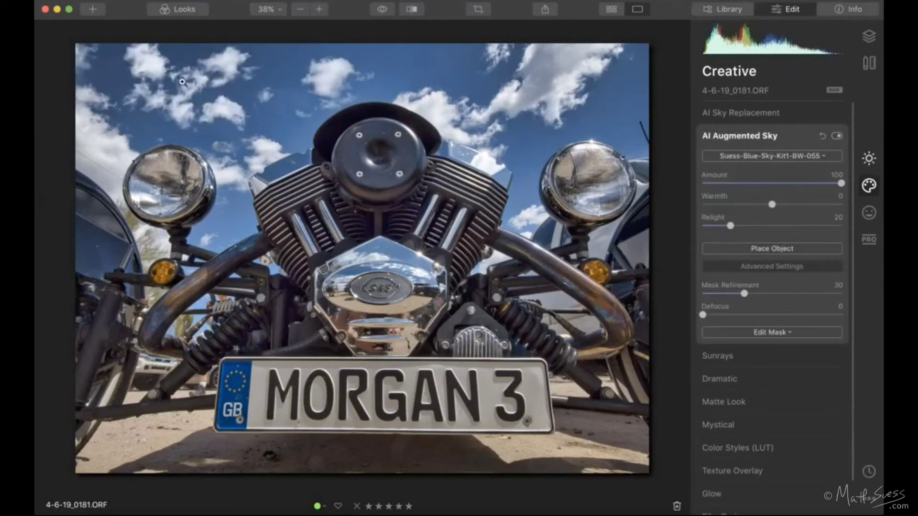
left_click_drag(772, 205, 804, 208)
left_click(748, 207)
double_click(748, 205)
Open the edited sunflower photo with clouds, _9137514.ORF, from the Sky Replacement Samples gallery.
left_click(612, 9)
left_click(529, 456)
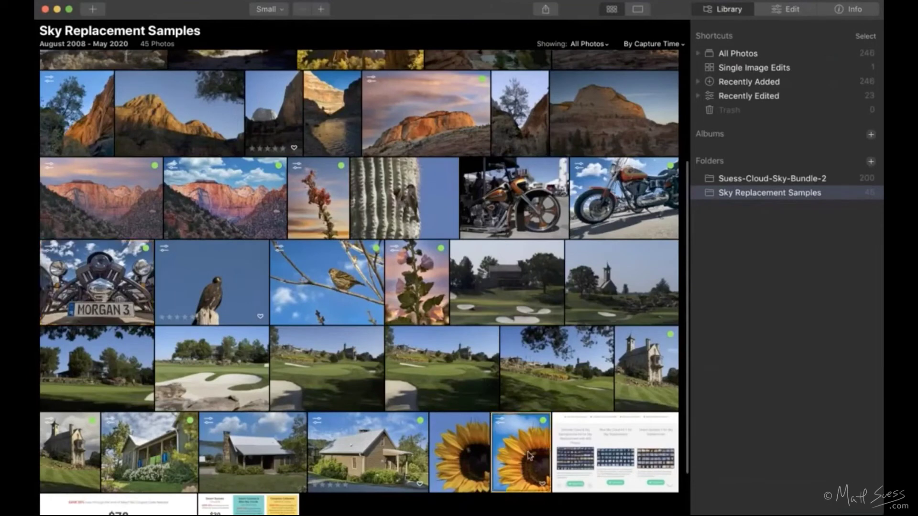
double_click(529, 456)
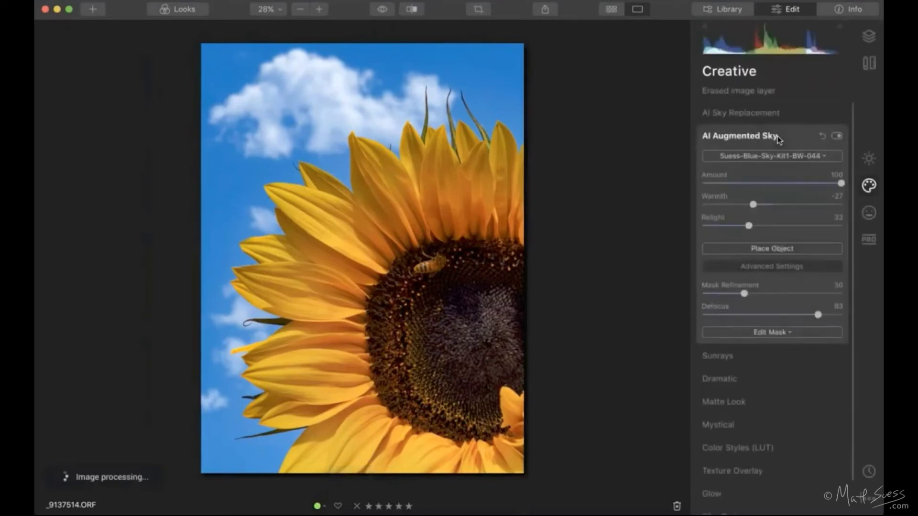
Compare the sunflower photo with and without AI Augmented Sky, and view how the cloud object is placed.
left_click(837, 136)
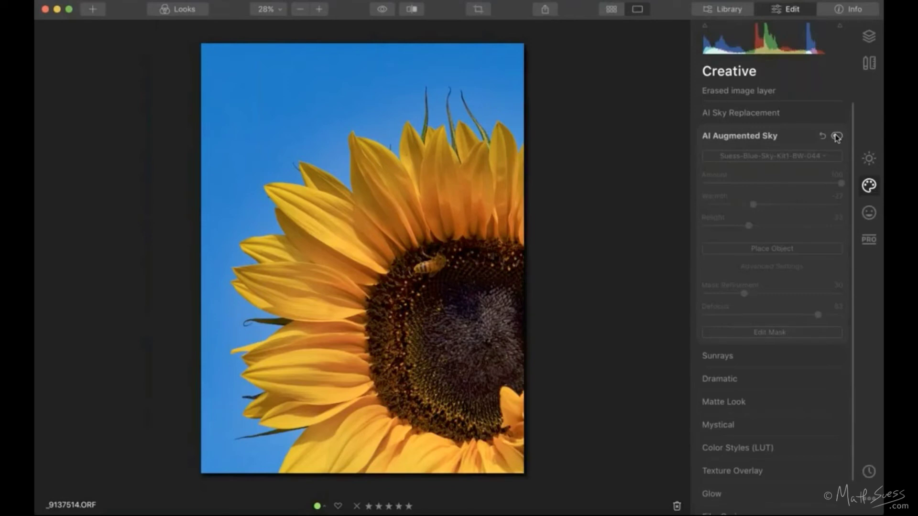
left_click(836, 137)
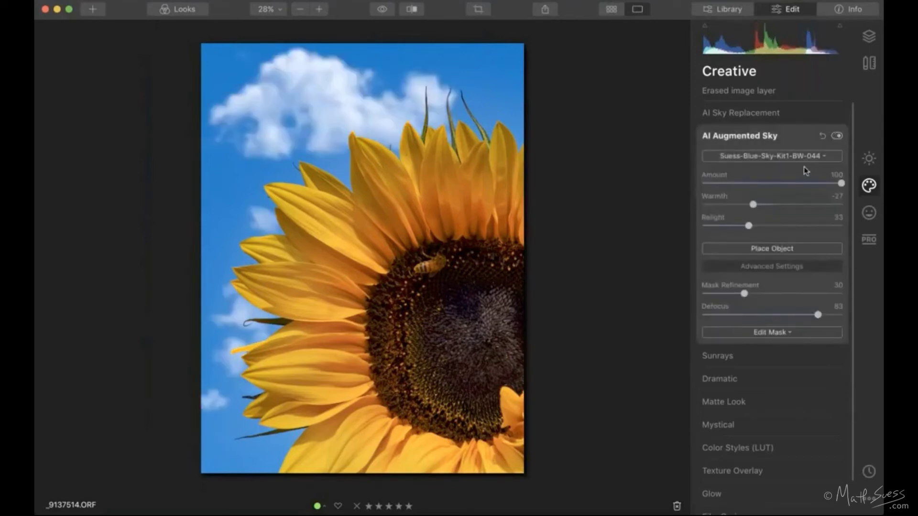
left_click(782, 252)
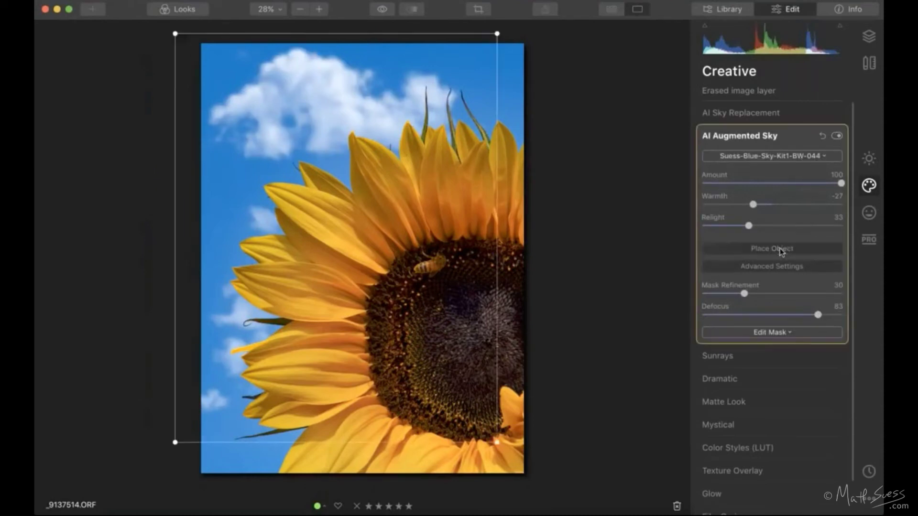
left_click(781, 250)
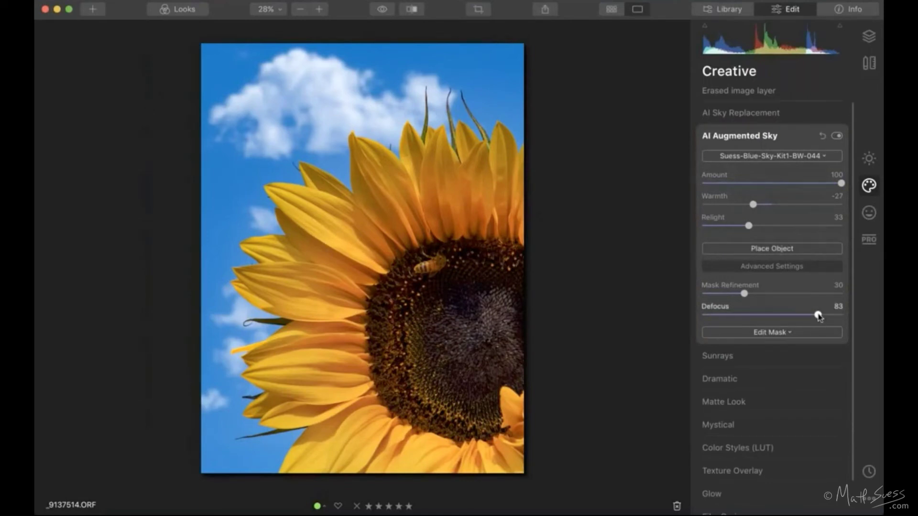
Compare the added clouds at Defocus 0, checking the photo's shooting information, and set their Defocus to 71.
left_click_drag(818, 316, 698, 317)
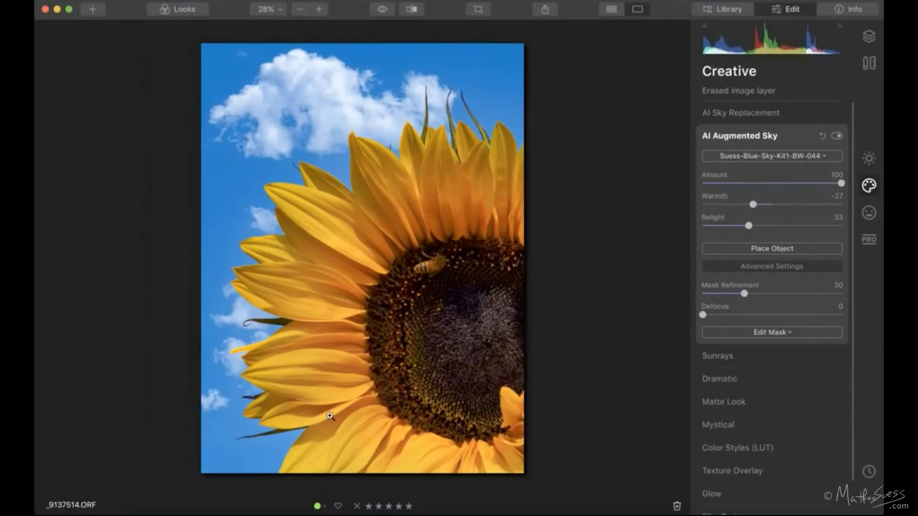
left_click(856, 11)
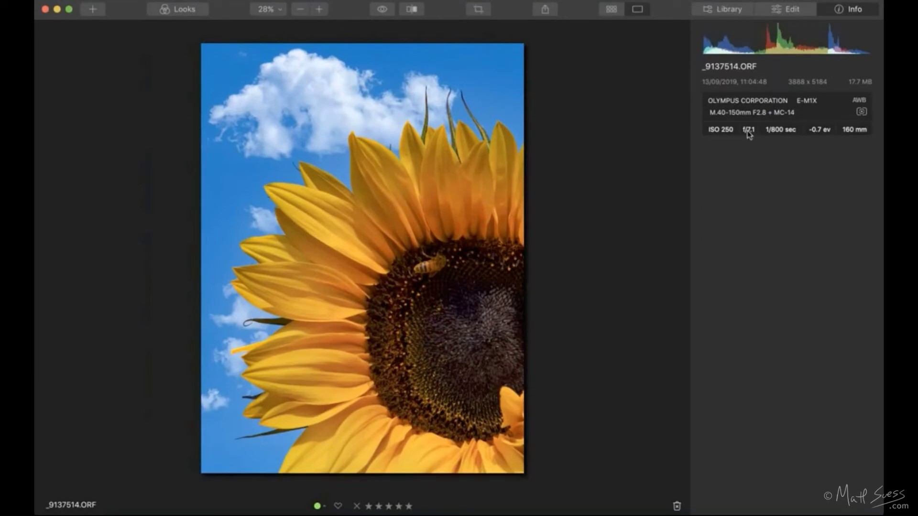
left_click(786, 9)
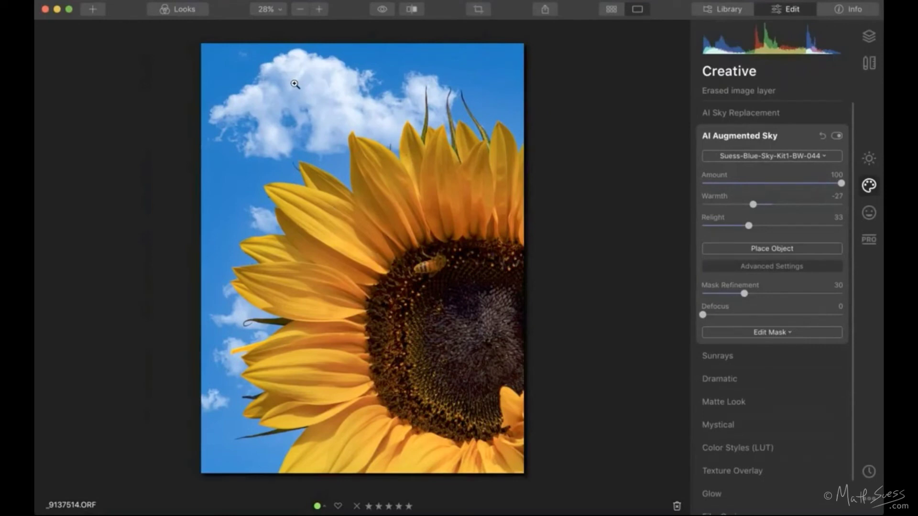
left_click_drag(769, 315, 802, 315)
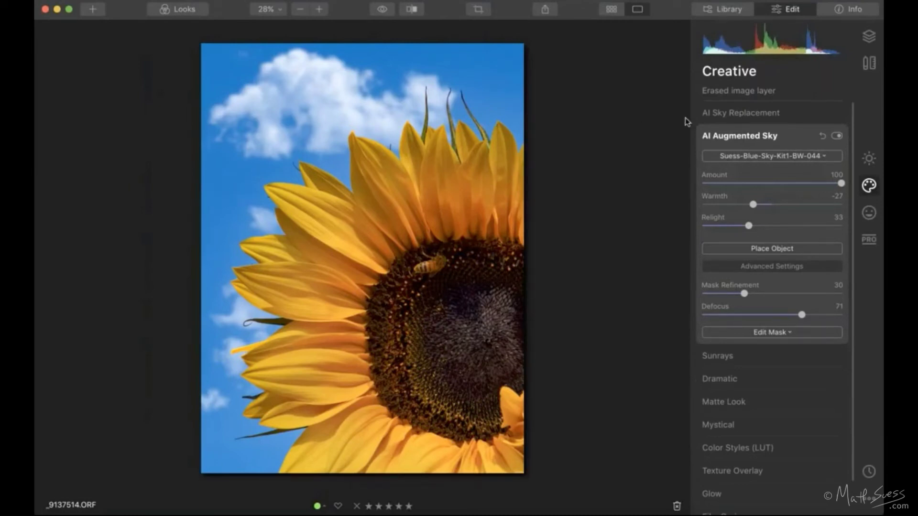
Open the unedited sunflower photo, _9137510.ORF, from the gallery for editing.
left_click(610, 9)
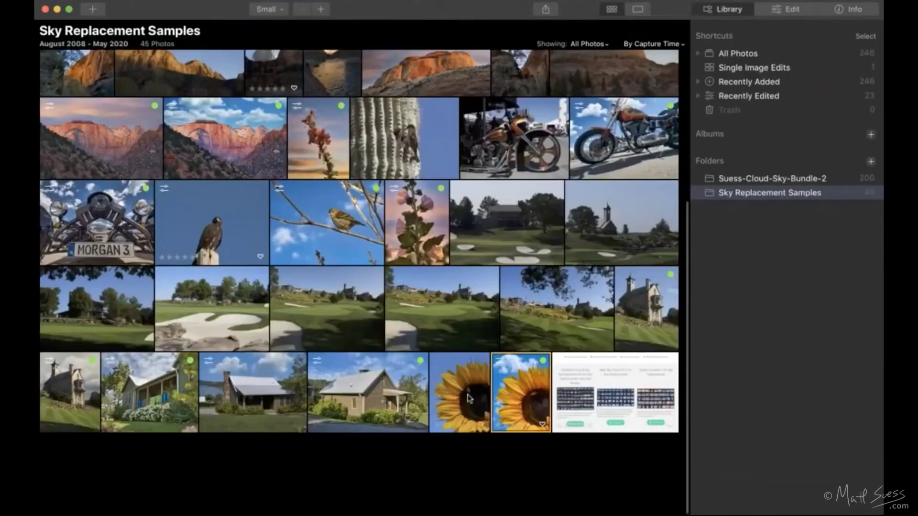
left_click(776, 10)
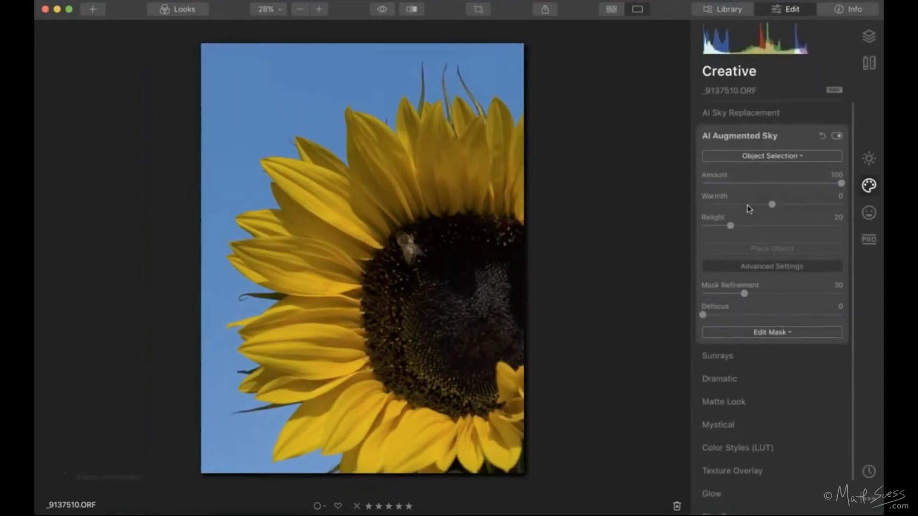
left_click(783, 118)
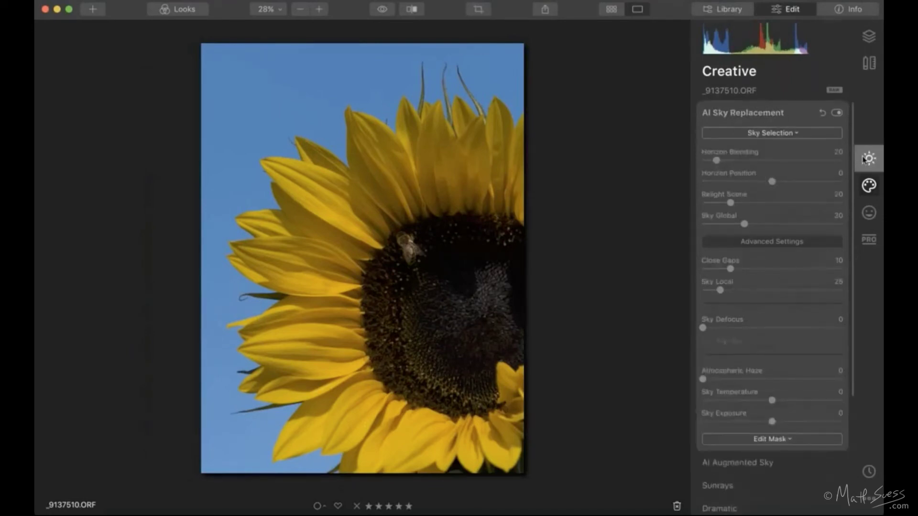
Adjust the unedited sunflower photo with AI Enhance and show its Light settings.
left_click(869, 158)
left_click(763, 166)
left_click_drag(763, 166, 766, 166)
left_click(753, 116)
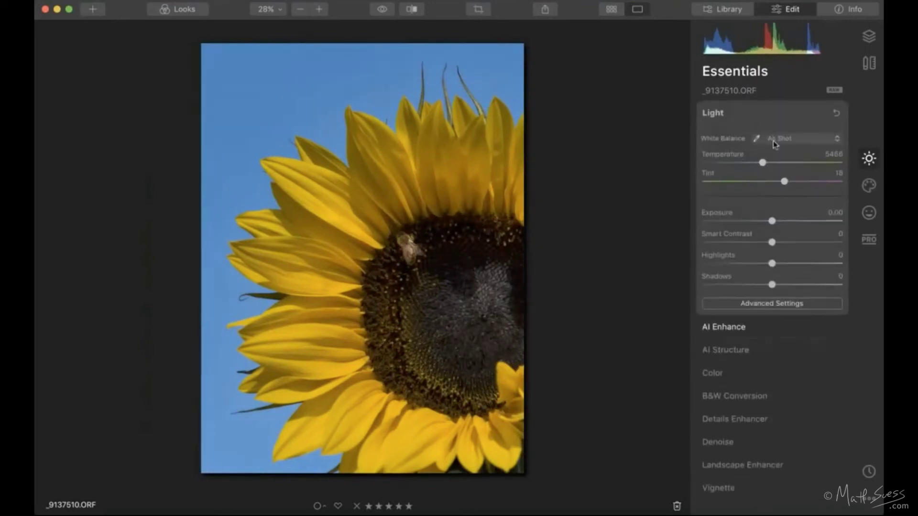
Add the Birds 3 object to the sunflower photo with AI Augmented Sky, and place it in the sky's upper-left corner.
left_click(869, 185)
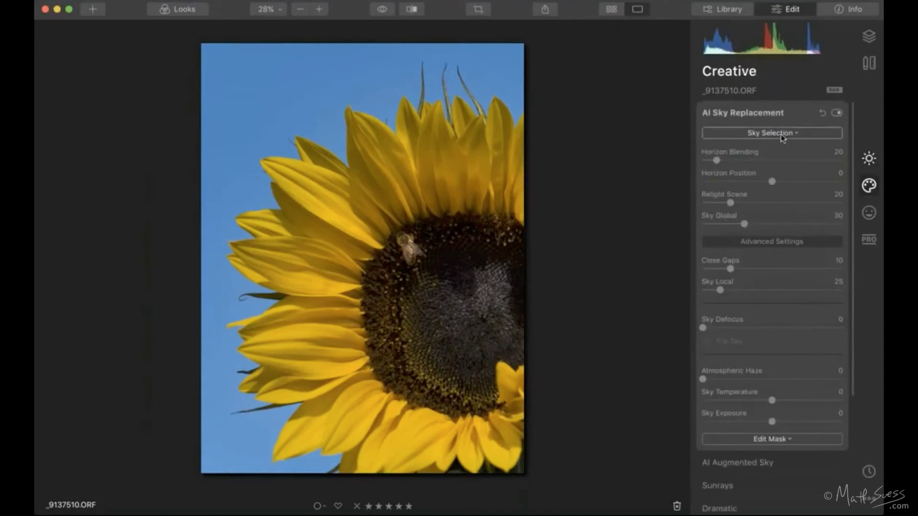
left_click(765, 113)
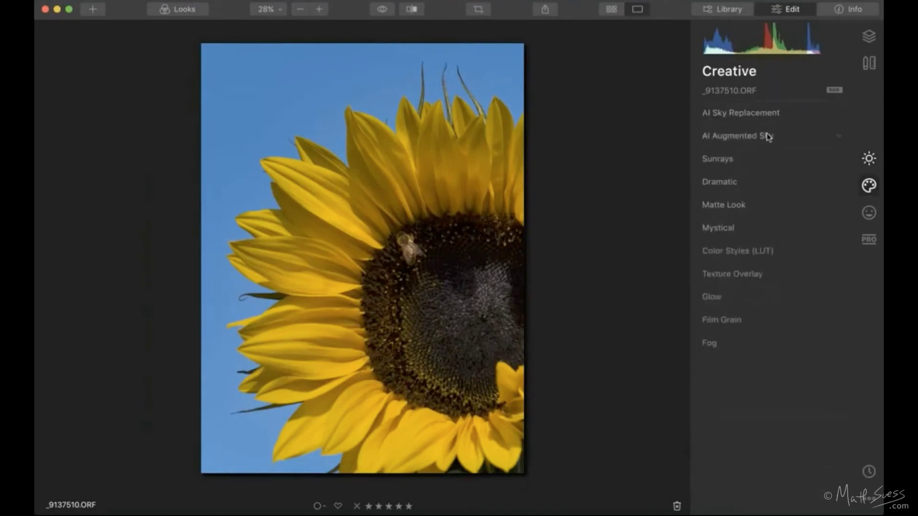
left_click(765, 135)
left_click(780, 159)
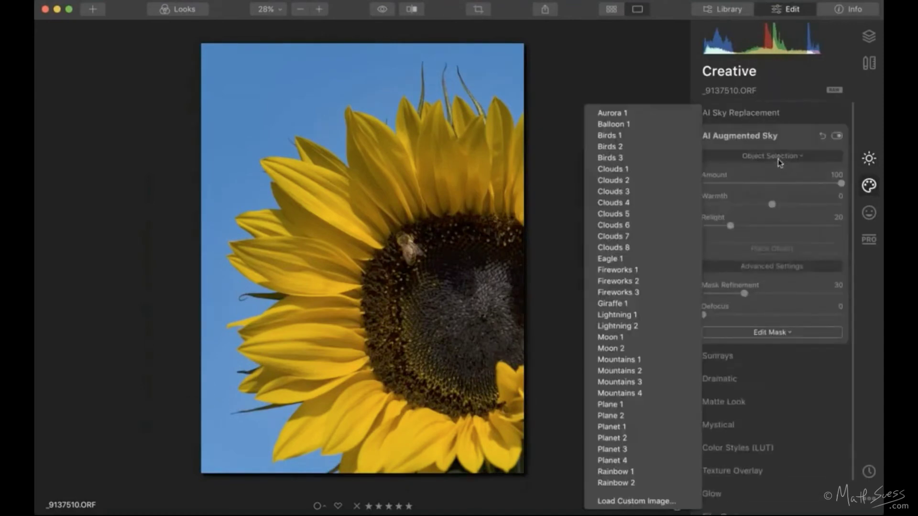
left_click(654, 163)
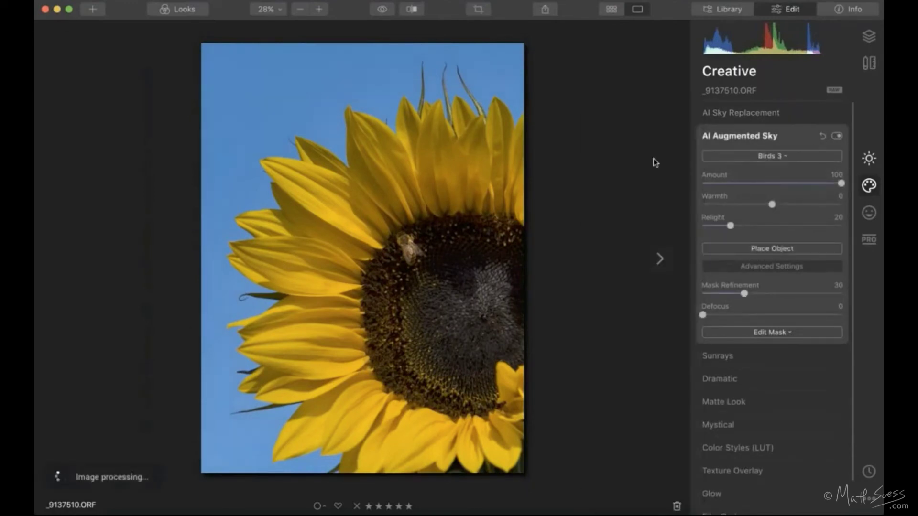
left_click(754, 249)
left_click_drag(352, 267, 269, 94)
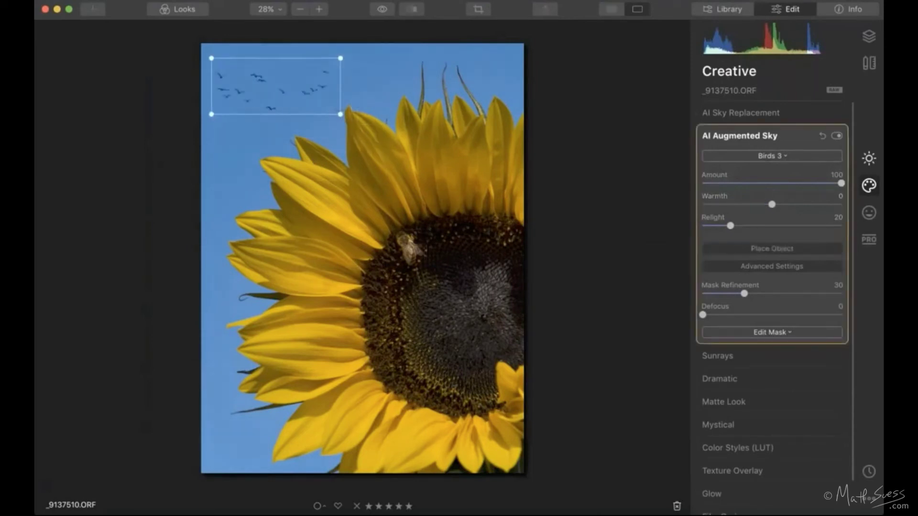
left_click(783, 248)
Replace the birds with Balloon 1, place it in the upper-left sky partly behind the petals, and set Defocus to 51.
left_click(779, 155)
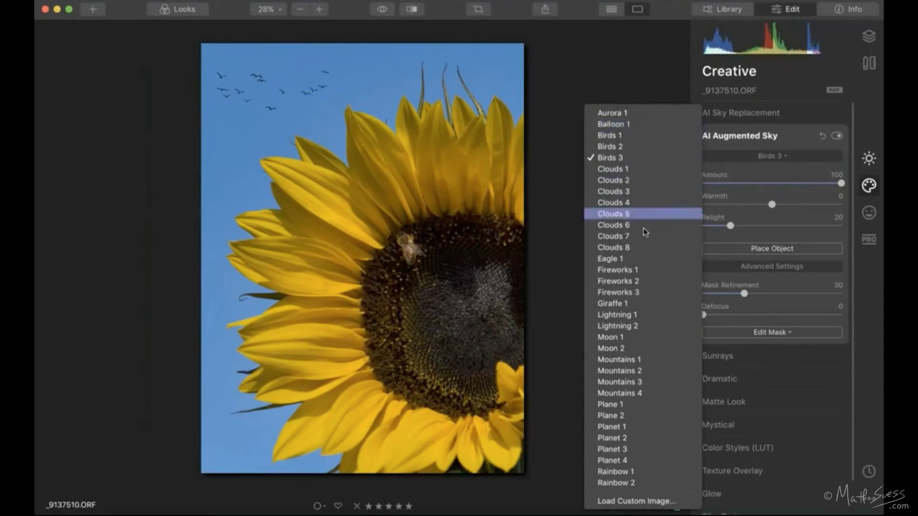
left_click(622, 124)
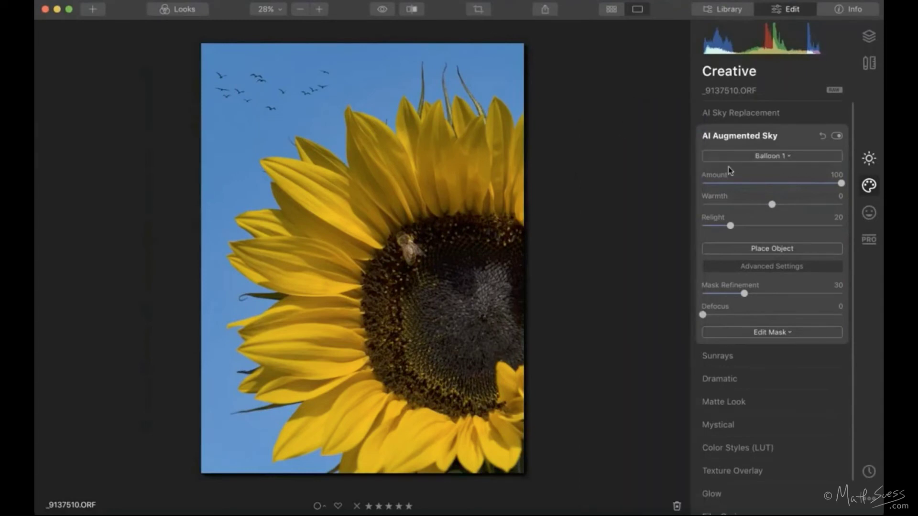
left_click(781, 249)
left_click_drag(363, 258, 255, 124)
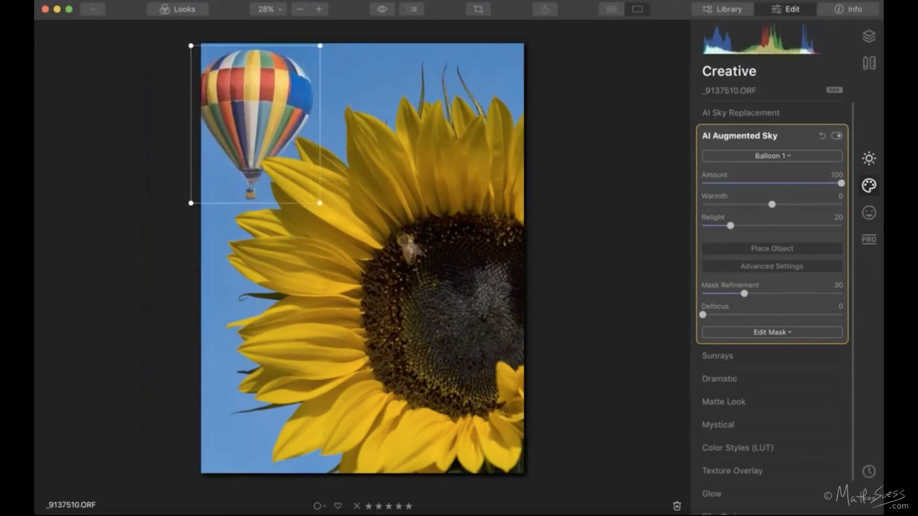
left_click(768, 249)
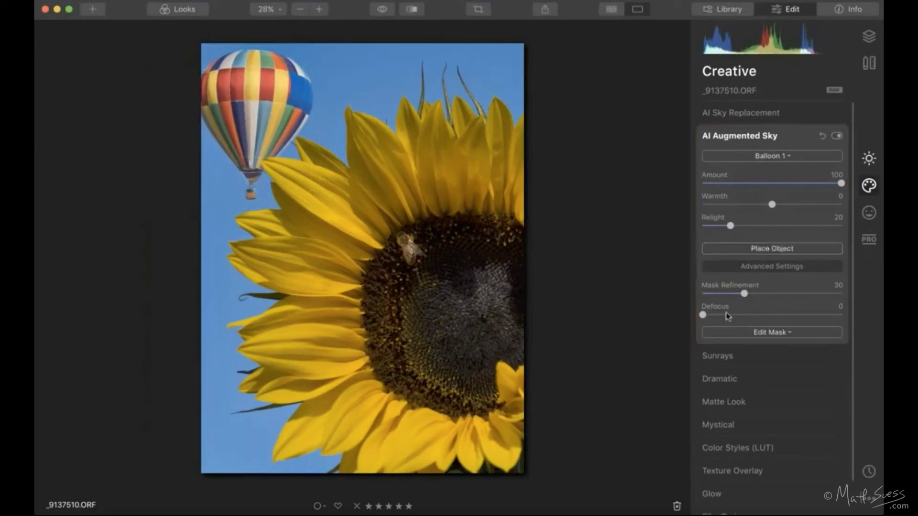
left_click(774, 315)
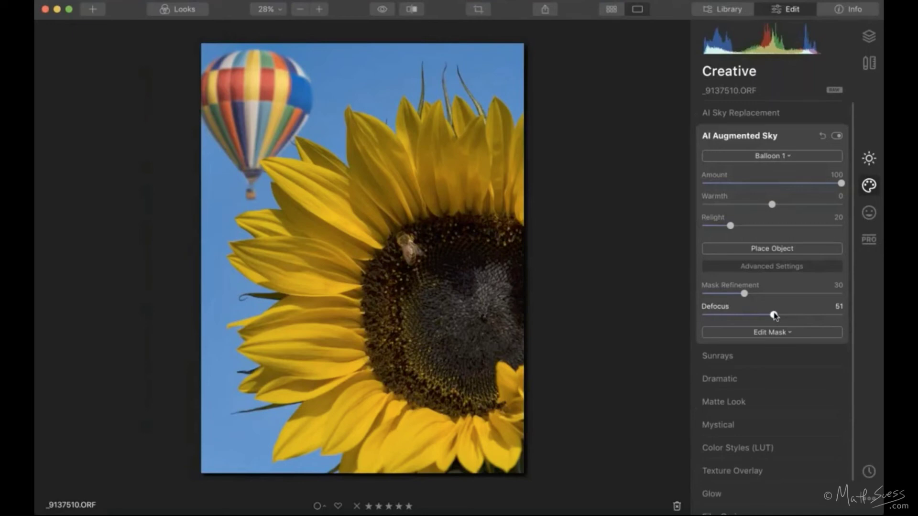
Replace the balloon with Moon 1, then enlarge, rotate and place it in the sky at the photo's upper left.
left_click(788, 159)
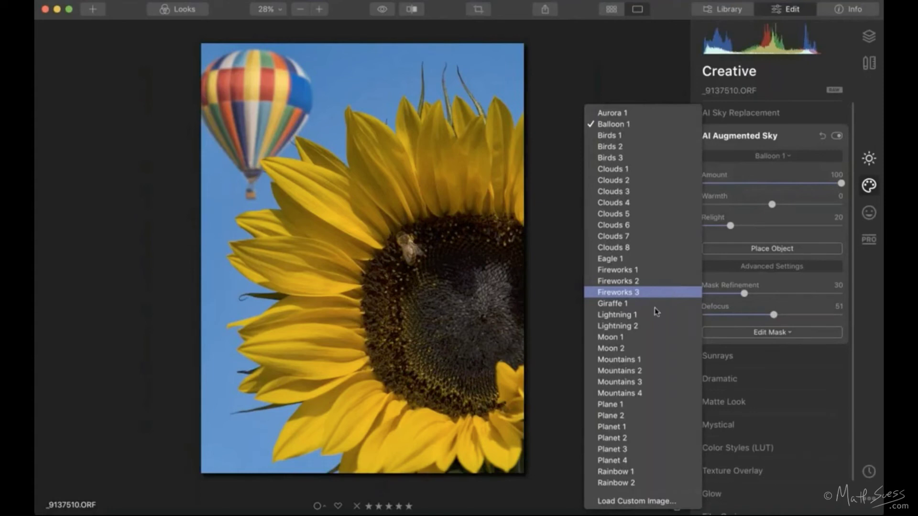
left_click(644, 343)
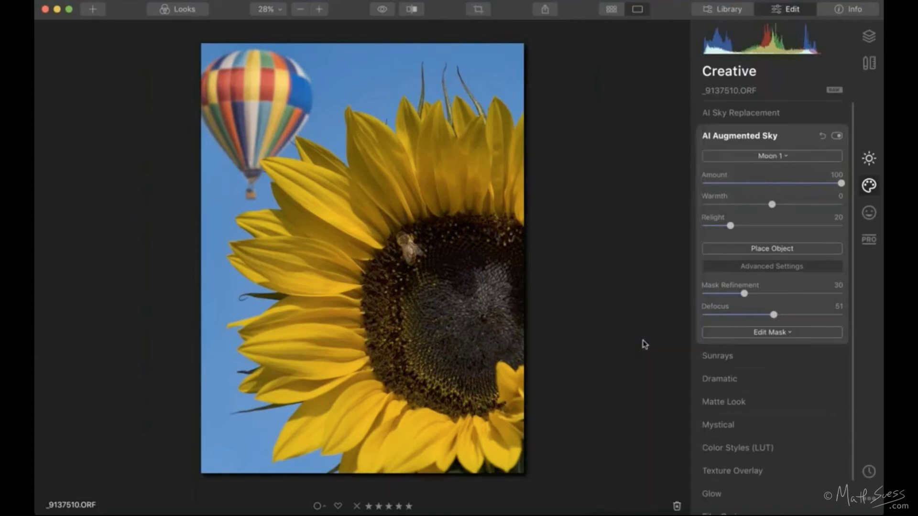
left_click(769, 249)
left_click(252, 95)
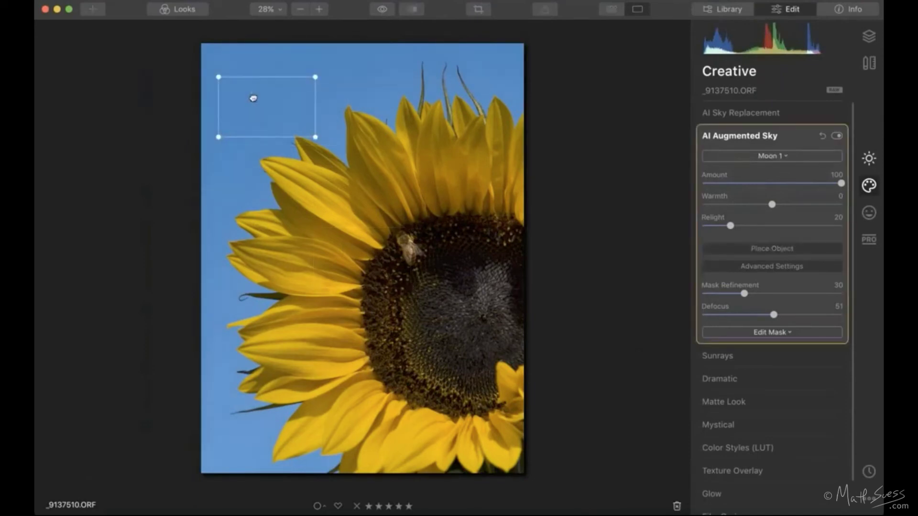
left_click_drag(315, 137, 431, 143)
left_click_drag(341, 87, 313, 65)
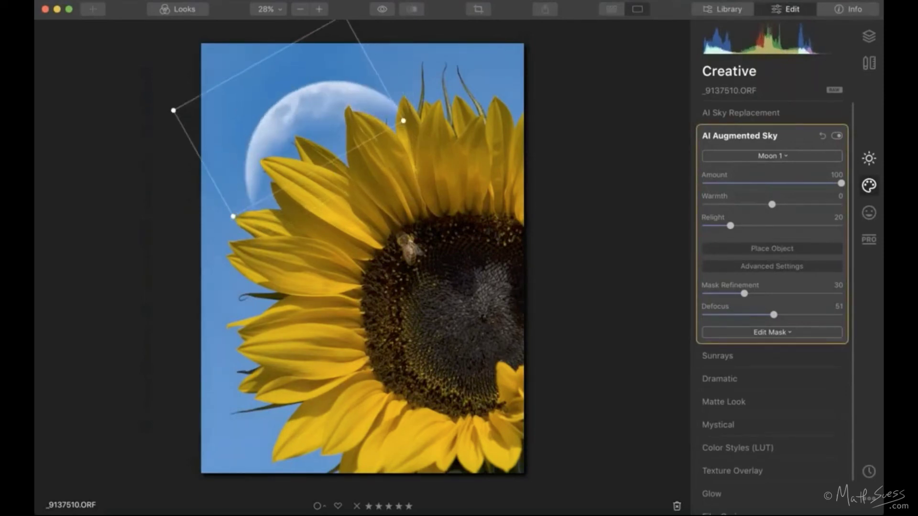
left_click(759, 251)
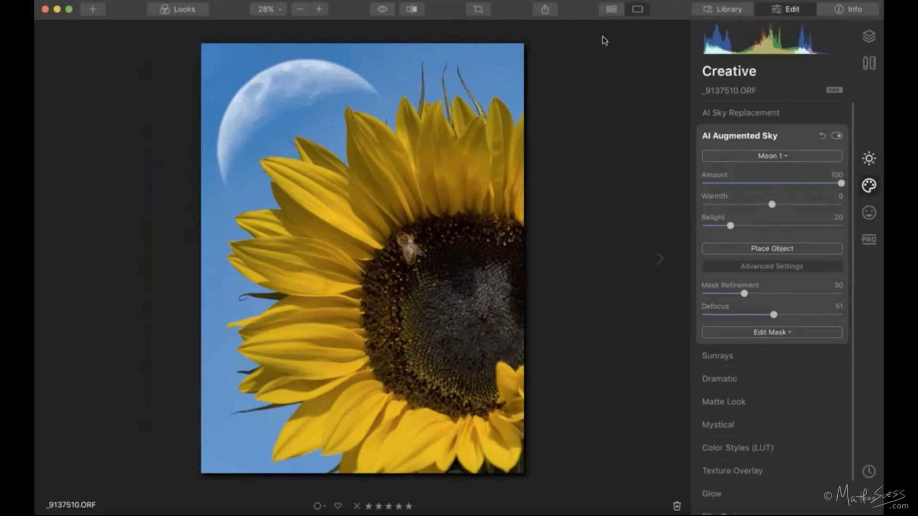
Open the red desert flower photo, _4010002.ORF, from the gallery and compare its edited version with the original.
left_click(611, 9)
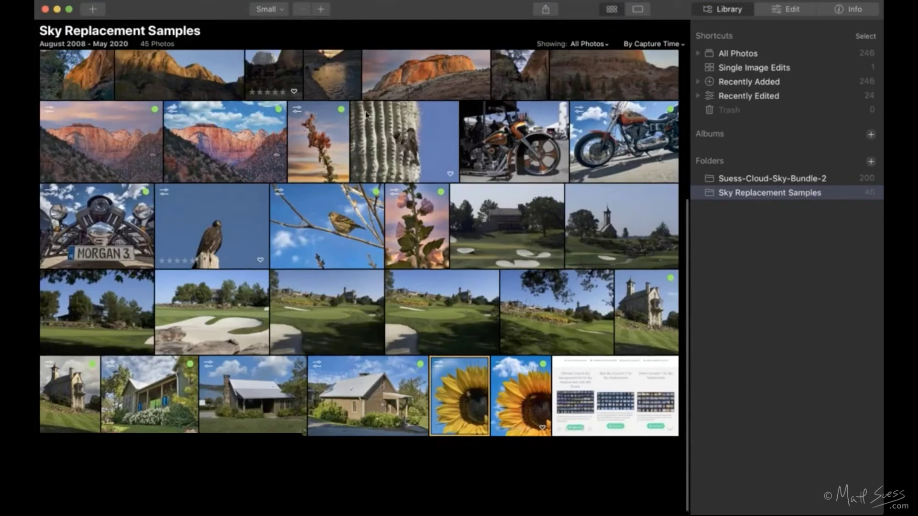
scroll(366, 114, "up", 3)
scroll(366, 113, "down", 3)
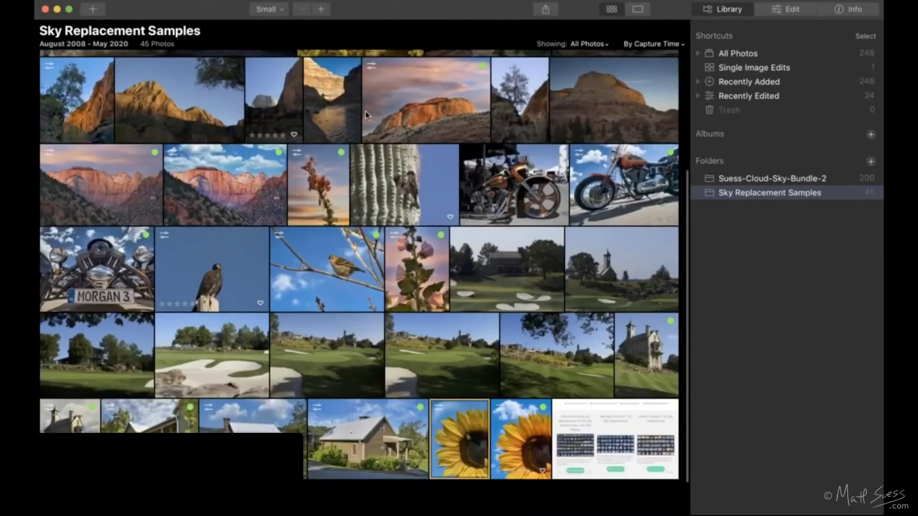
left_click(323, 156)
double_click(323, 155)
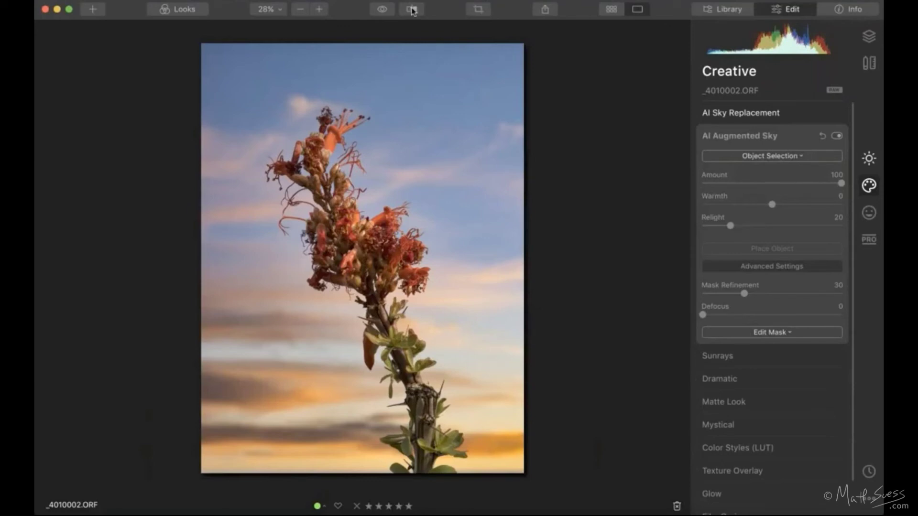
left_click(384, 10)
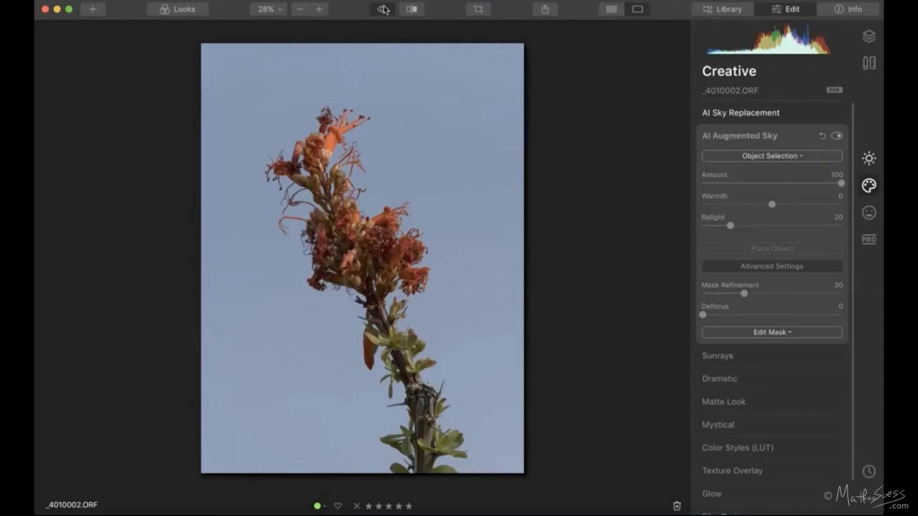
left_click(384, 10)
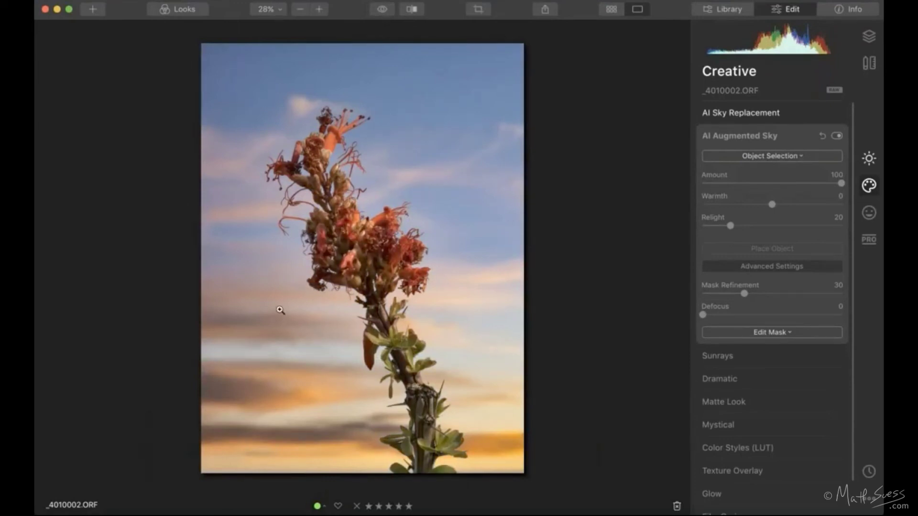
Open the pink flower photo, 7-26-19_0010.ORF, from the gallery and compare its edited version with the original.
left_click(608, 10)
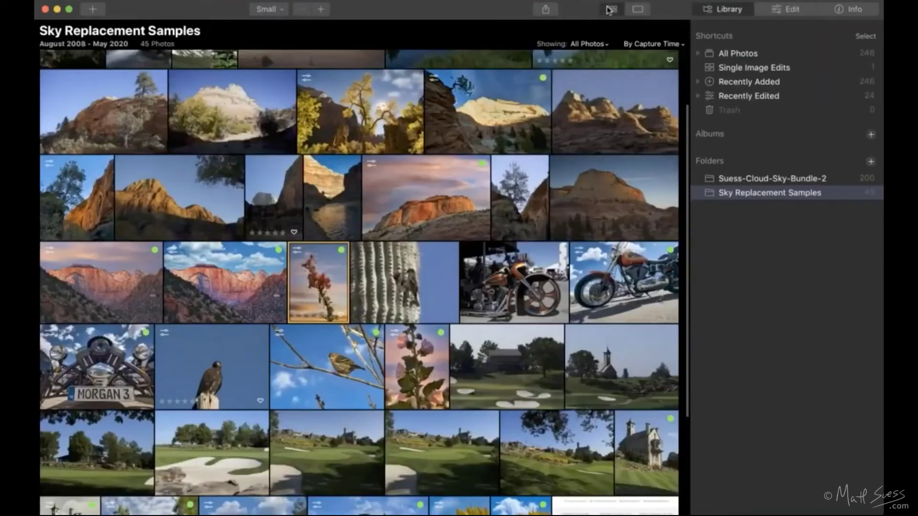
left_click(422, 373)
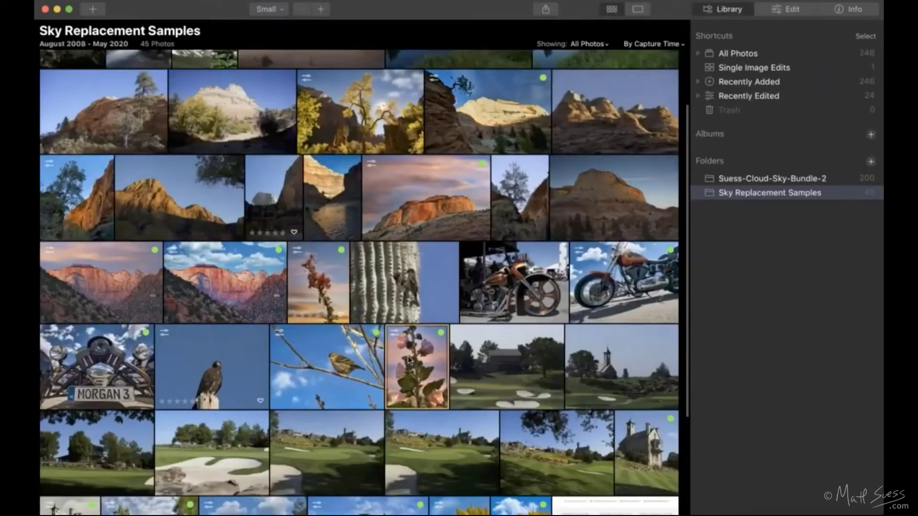
double_click(422, 373)
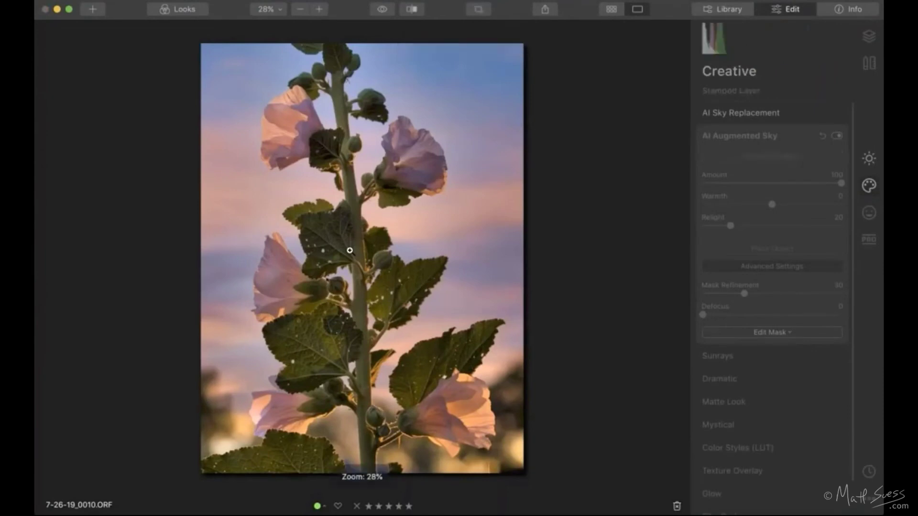
left_click(382, 12)
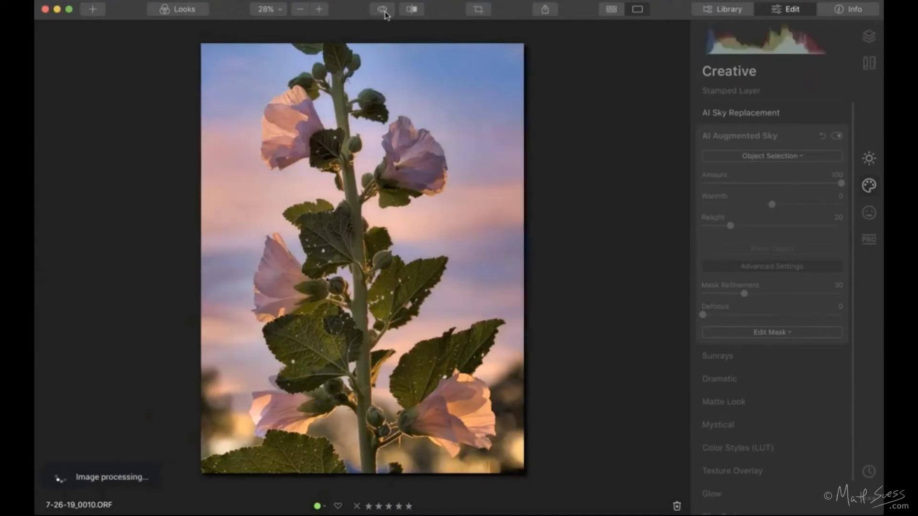
left_click(381, 12)
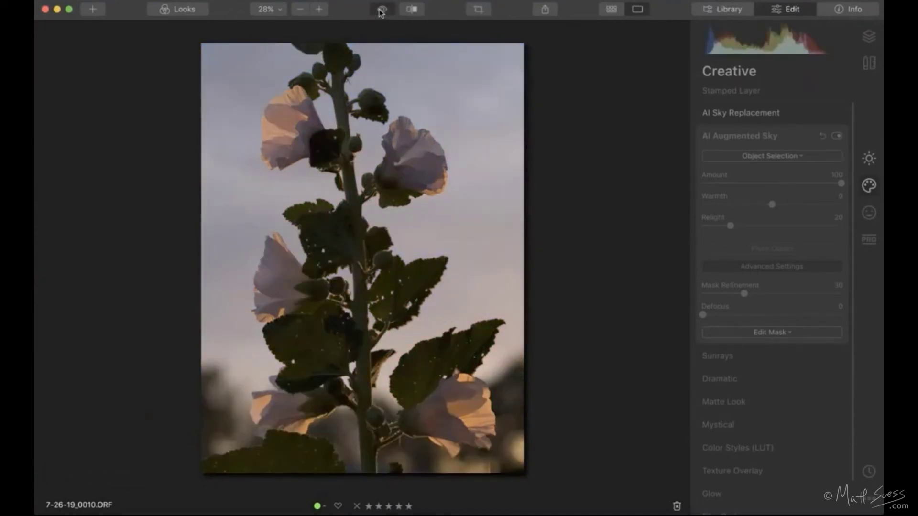
left_click(381, 12)
left_click(381, 12)
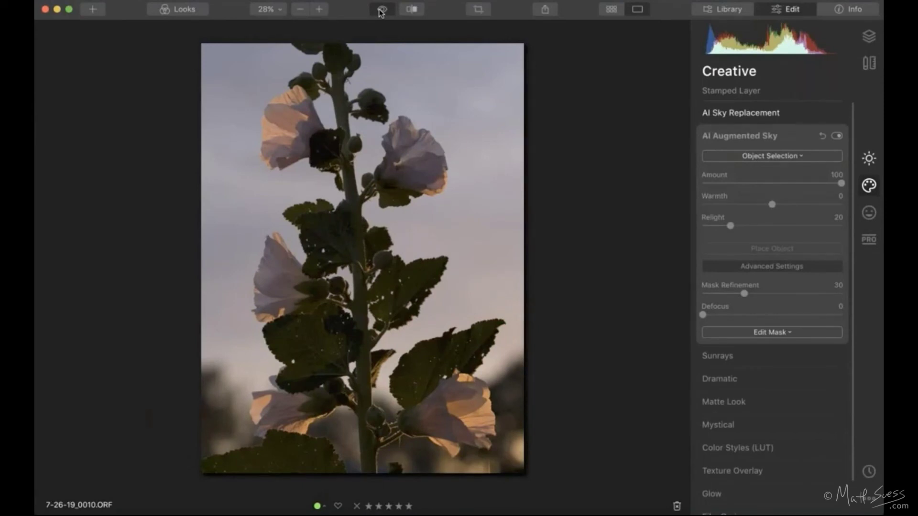
left_click(381, 10)
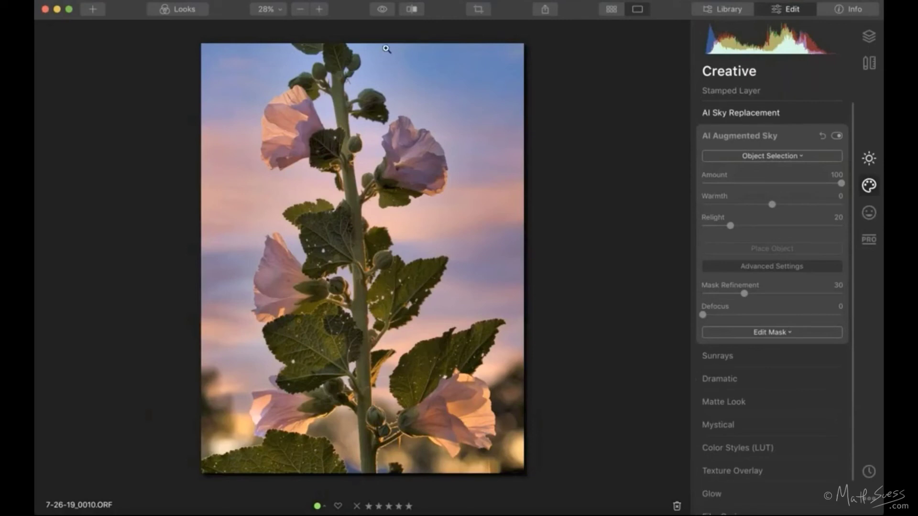
Open the photo of the bird on a branch, 5-24-19_0222.ORF, and compare its edited version with the original.
left_click(611, 8)
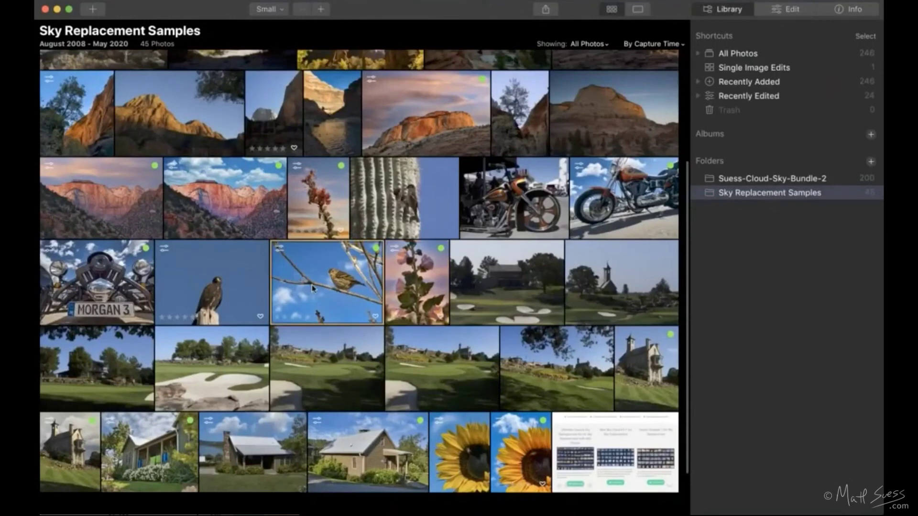
double_click(343, 278)
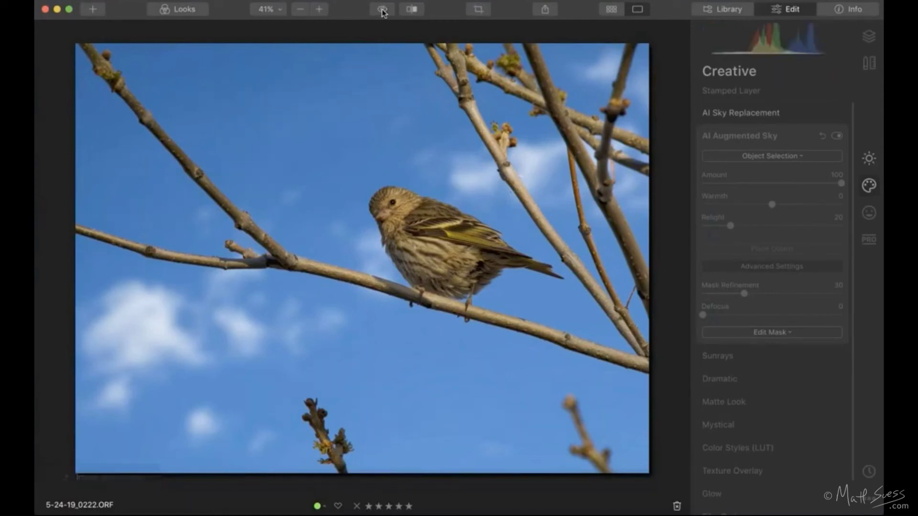
left_click(382, 10)
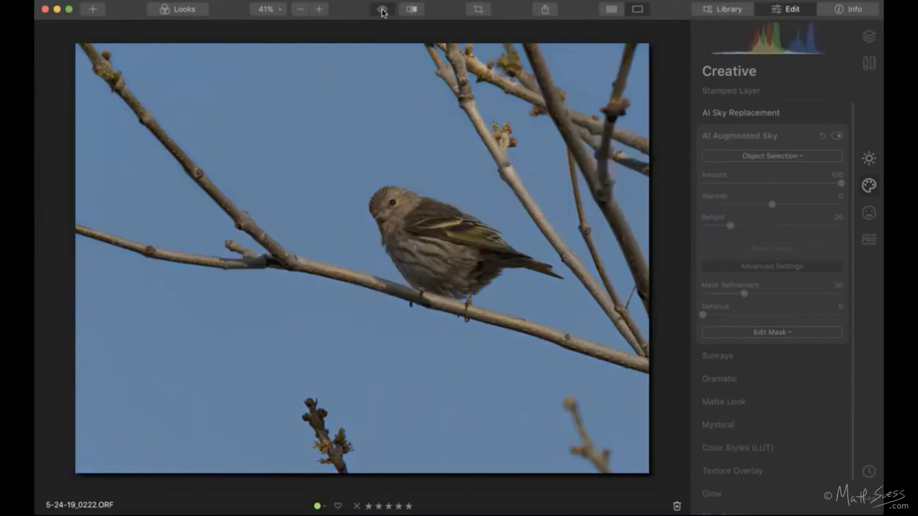
left_click(382, 10)
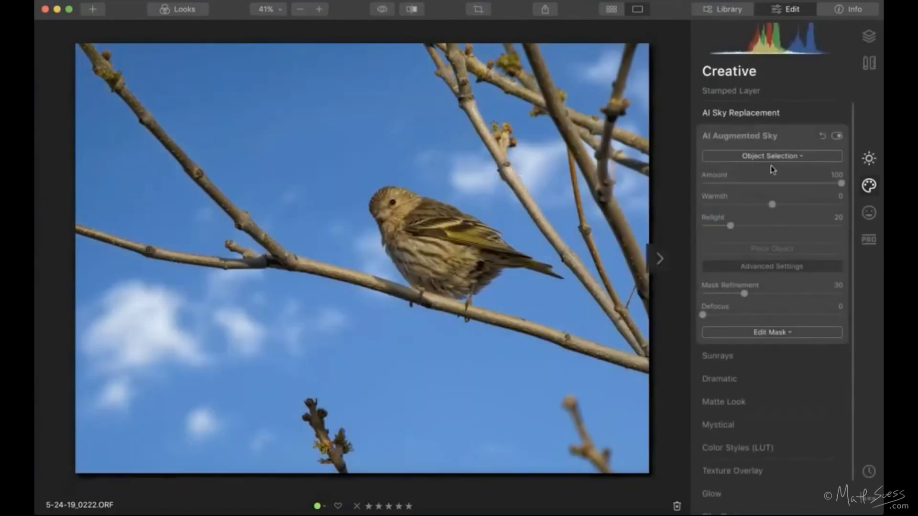
Compare the bird photo with and without AI Sky Replacement, and turn off Flip Sky for its replaced sky.
left_click(777, 113)
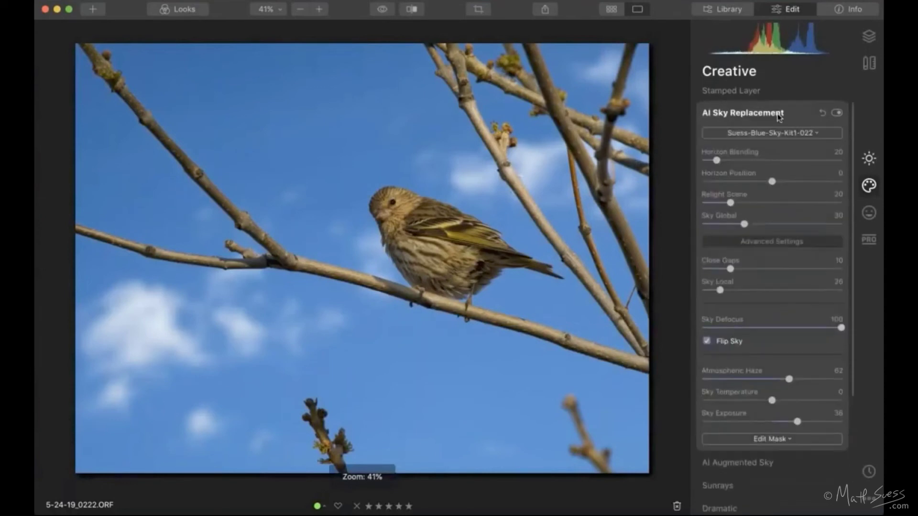
left_click(836, 113)
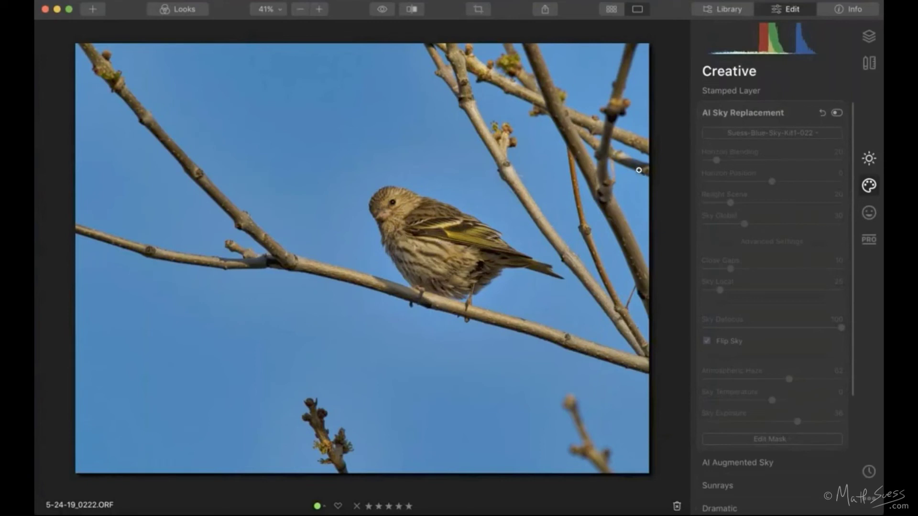
left_click(836, 113)
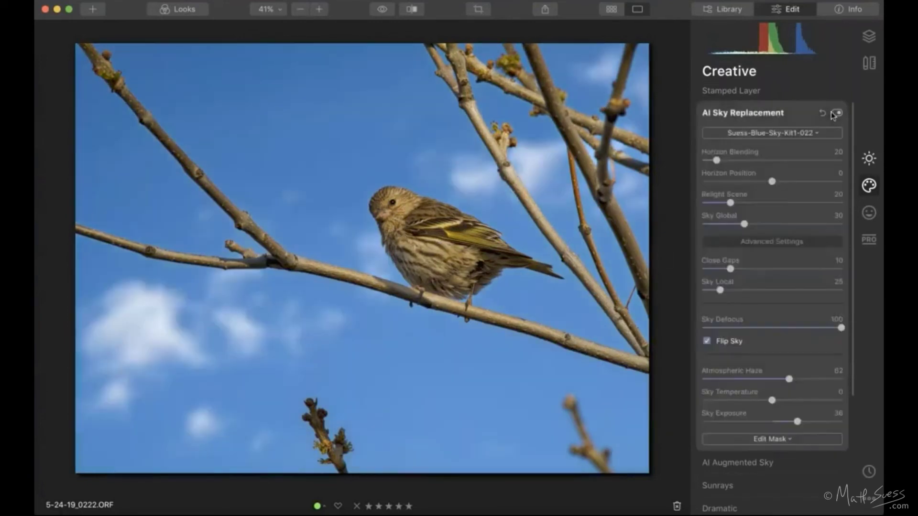
left_click(707, 341)
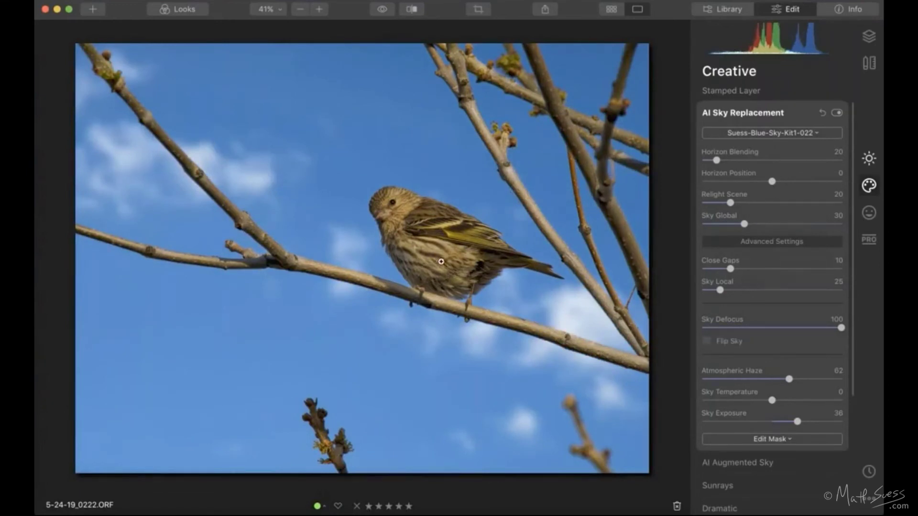
Turn on Flip Sky for the bird photo and compare Sky Defocus at 0 and 100, leaving it at 100.
left_click(708, 341)
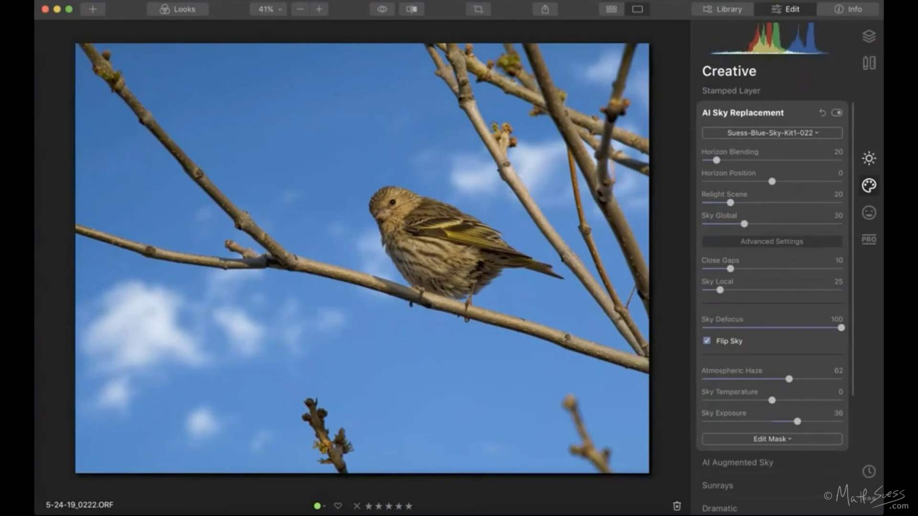
left_click_drag(840, 328, 703, 328)
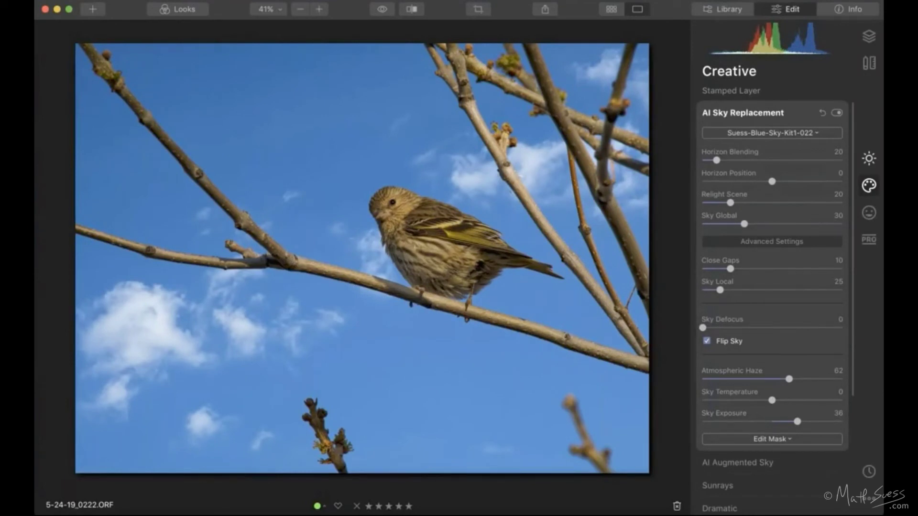
left_click_drag(703, 328, 866, 324)
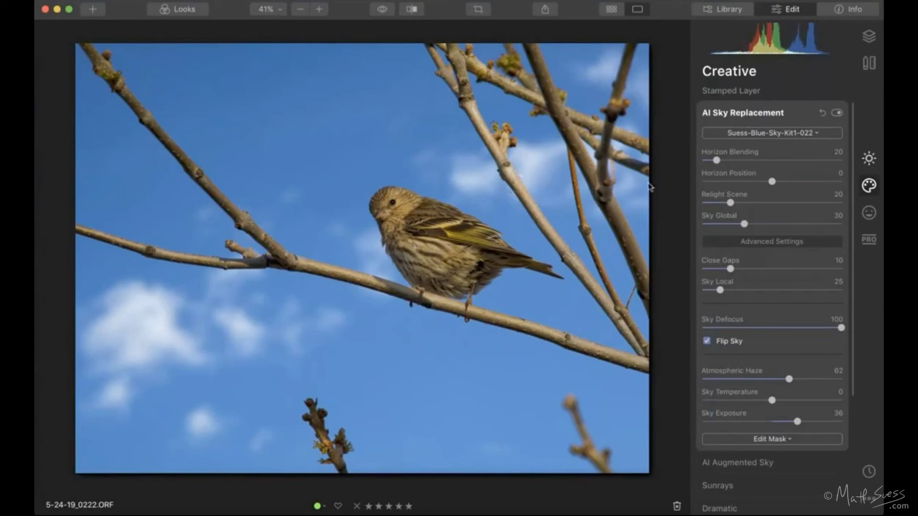
Open the lake photo 7-15-14_0006.ARW from the gallery and examine its sky, mountains and water reflections at 100% zoom.
left_click(612, 9)
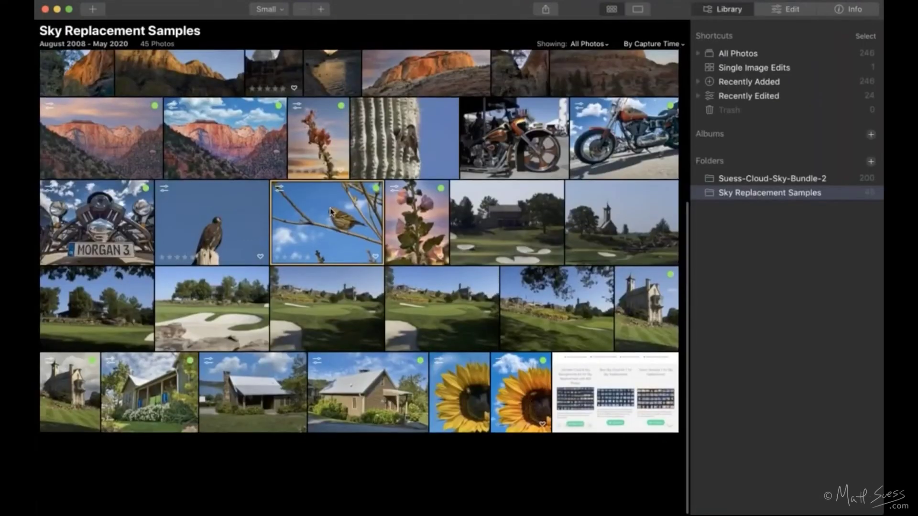
scroll(330, 208, "up", 5)
scroll(330, 208, "up", 3)
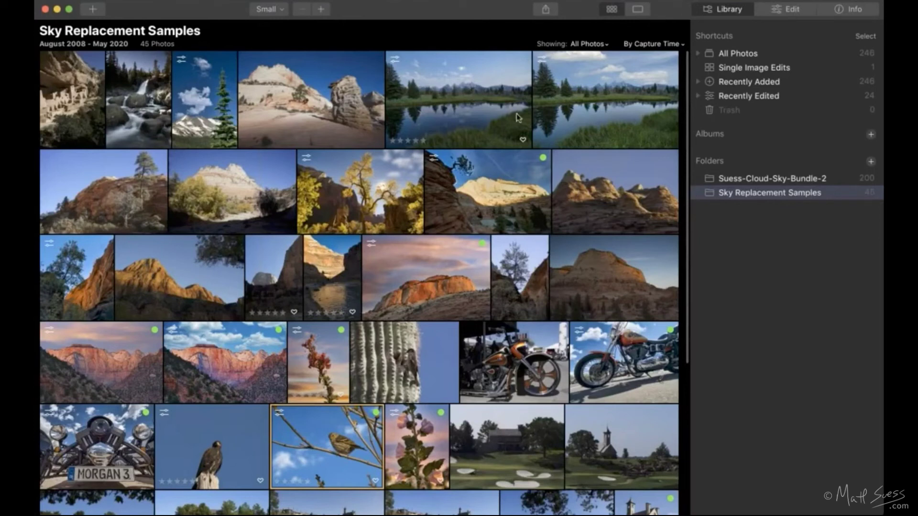
double_click(483, 116)
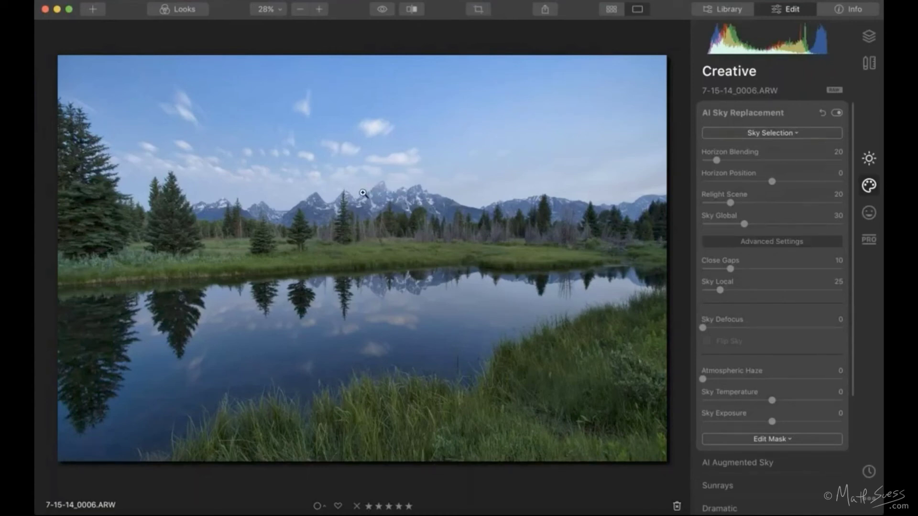
left_click(382, 187)
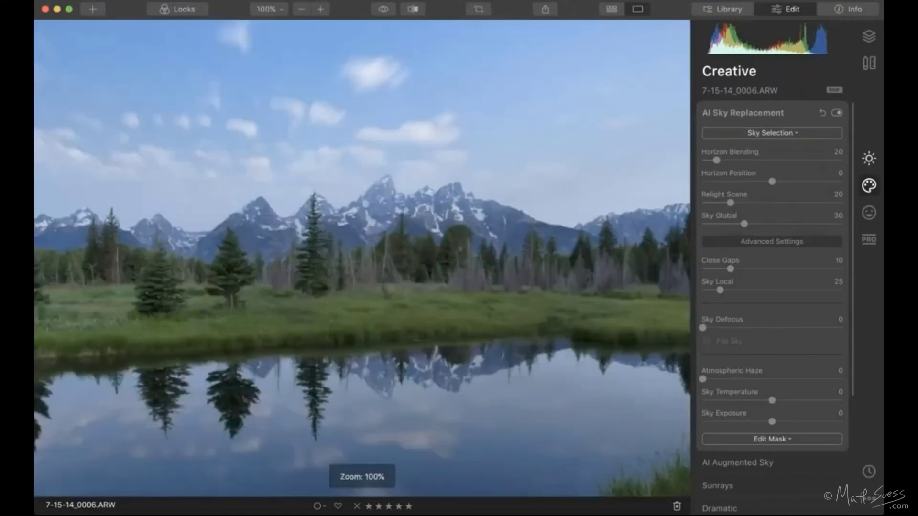
left_click_drag(350, 218, 431, 152)
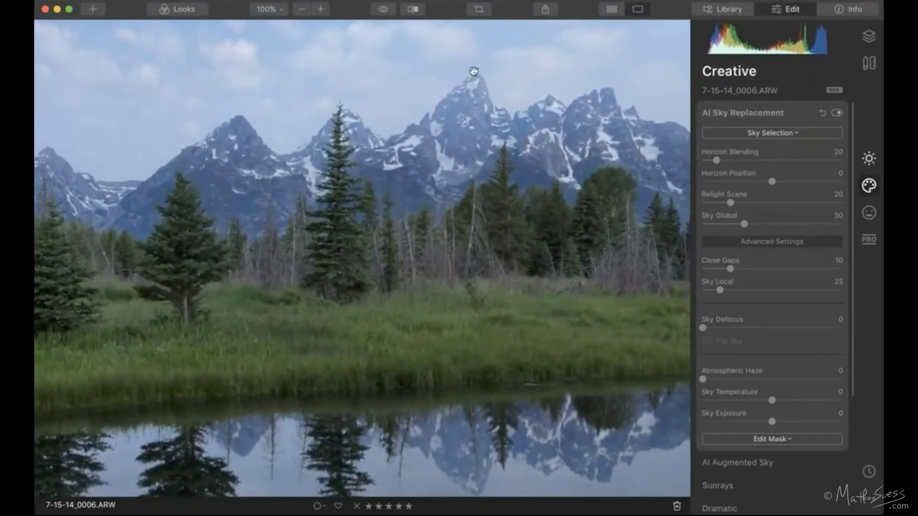
left_click_drag(478, 343, 463, 243)
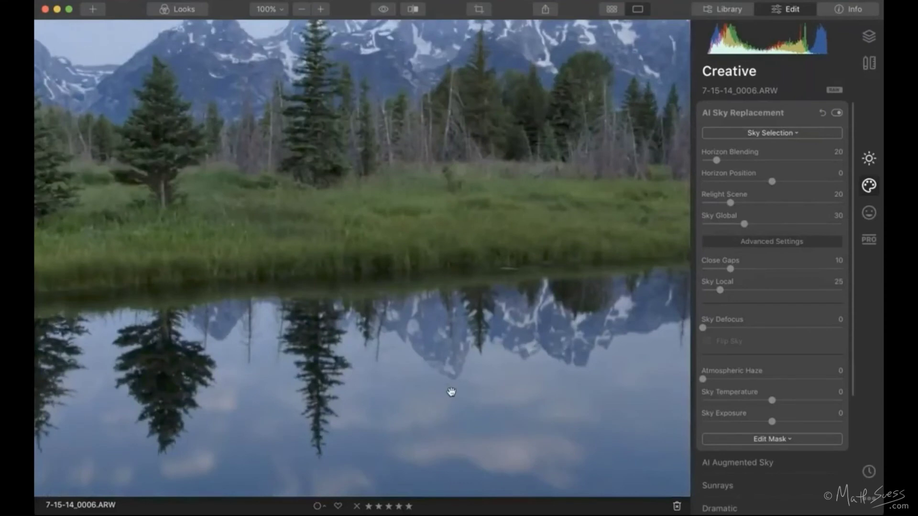
left_click_drag(448, 203, 469, 340)
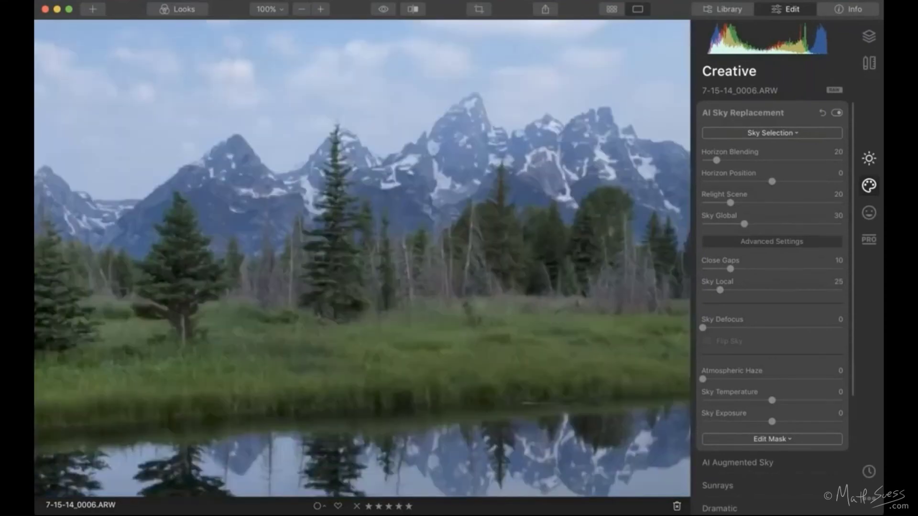
key("super+0")
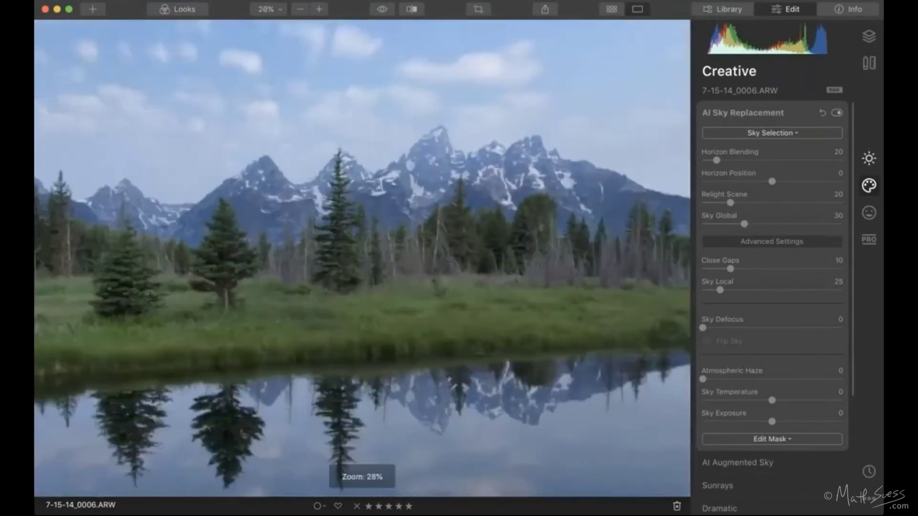
Open the canyon river photo, 11-10-17_0153.ARW, from the gallery to view its water reflections, then return to the gallery.
left_click(611, 10)
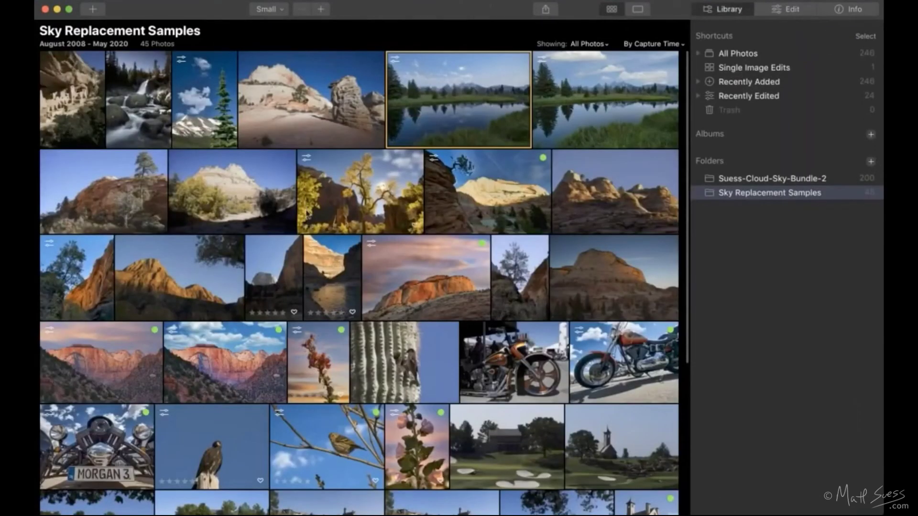
double_click(330, 258)
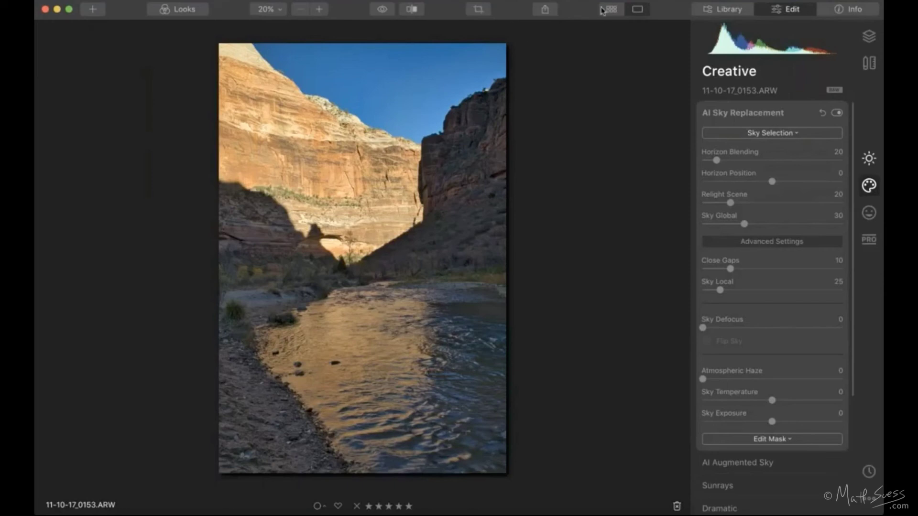
key("g")
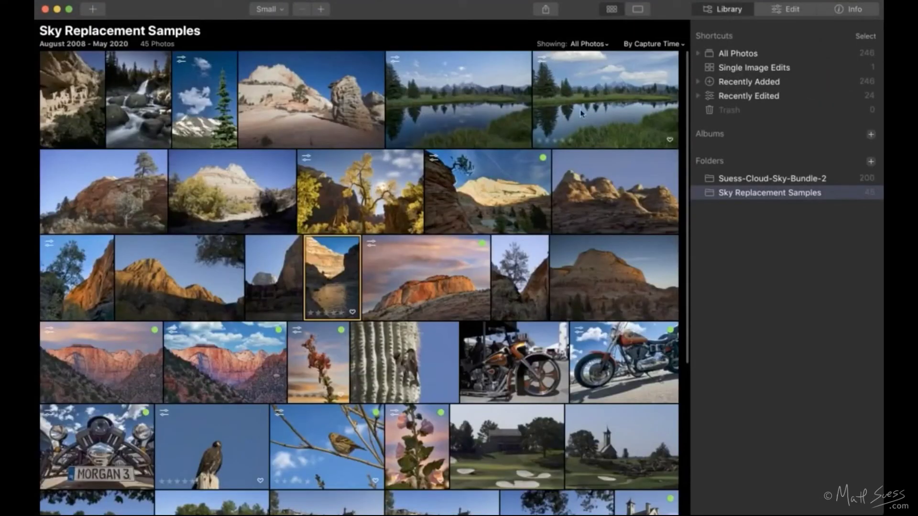
Open the edited lake photo, 7-15-14_0013.ARW, and compare its replaced sky with the original.
double_click(601, 95)
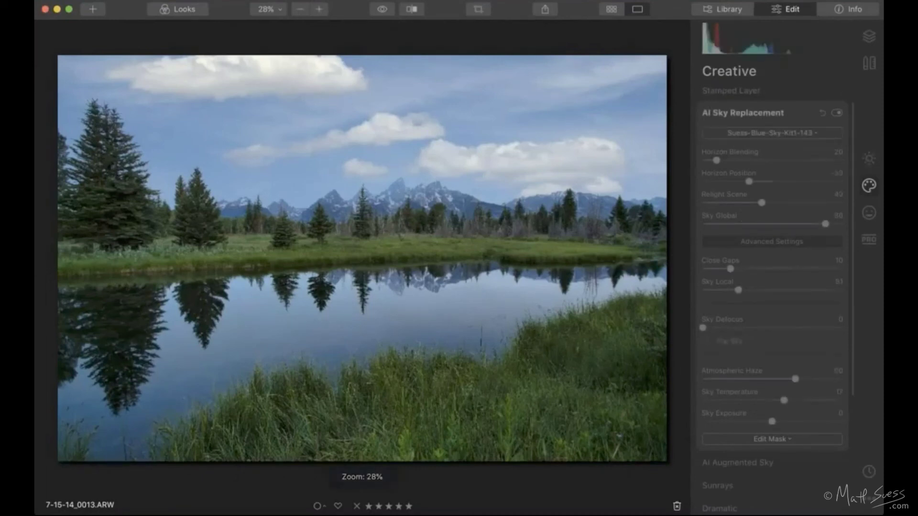
left_click(382, 10)
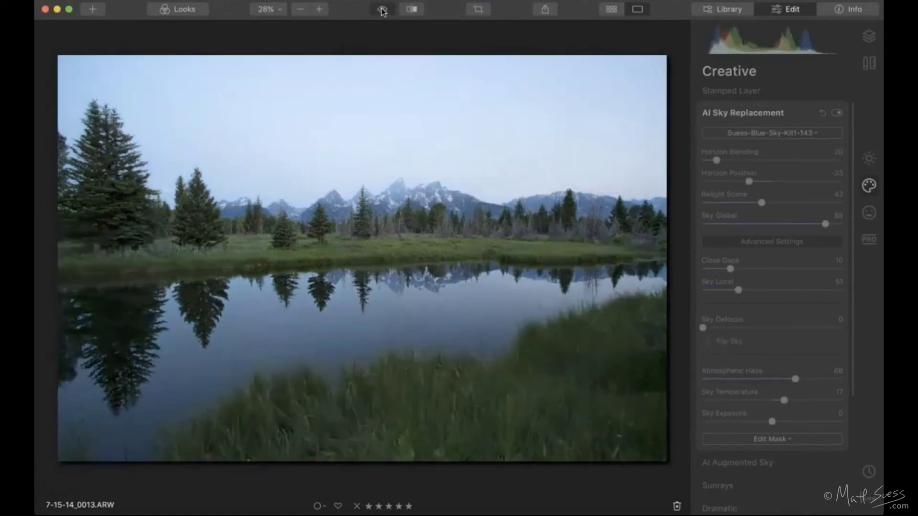
left_click(382, 10)
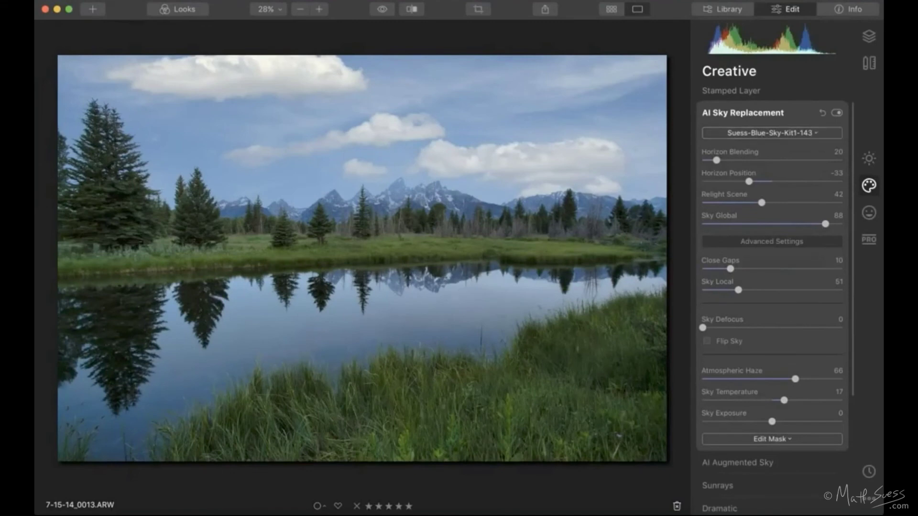
Add Suess-Blue-Sky-Kit1-143.jpg as a new image layer above the stamped layer and set its image opacity to 67.
left_click(873, 47)
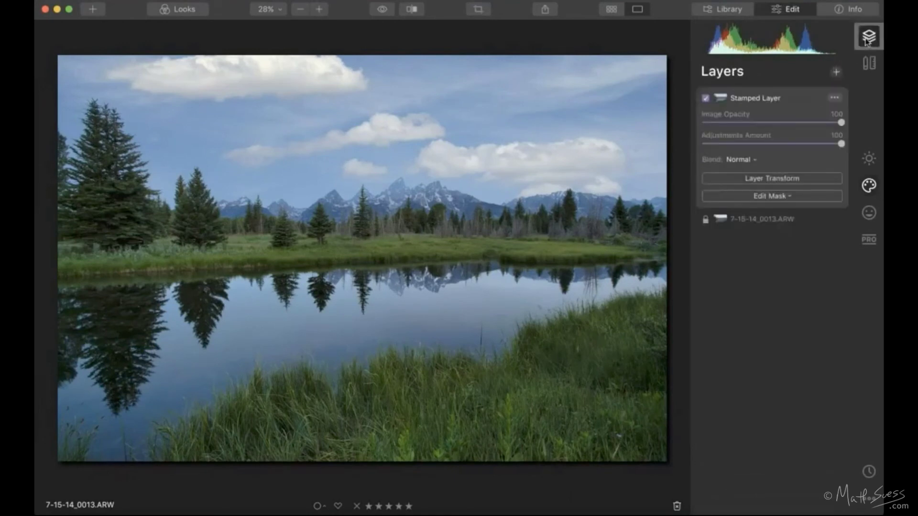
left_click(836, 72)
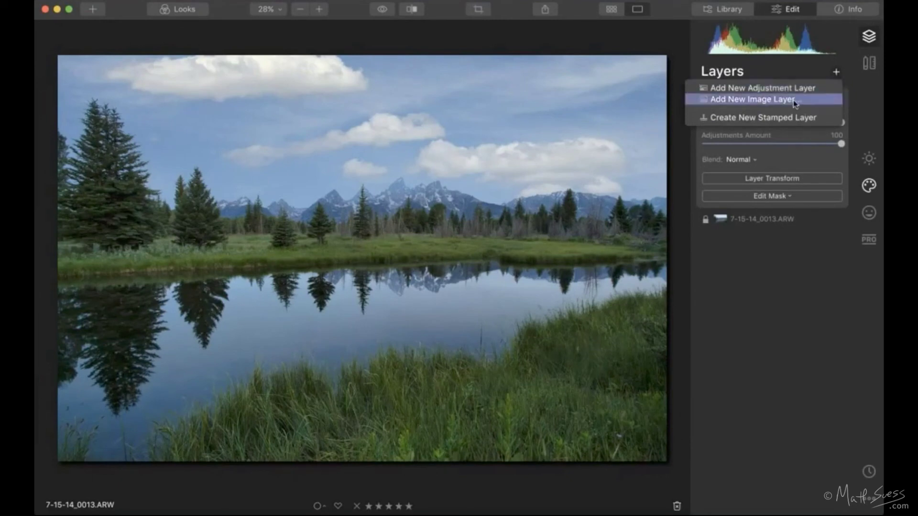
key("super+alt+shift+e")
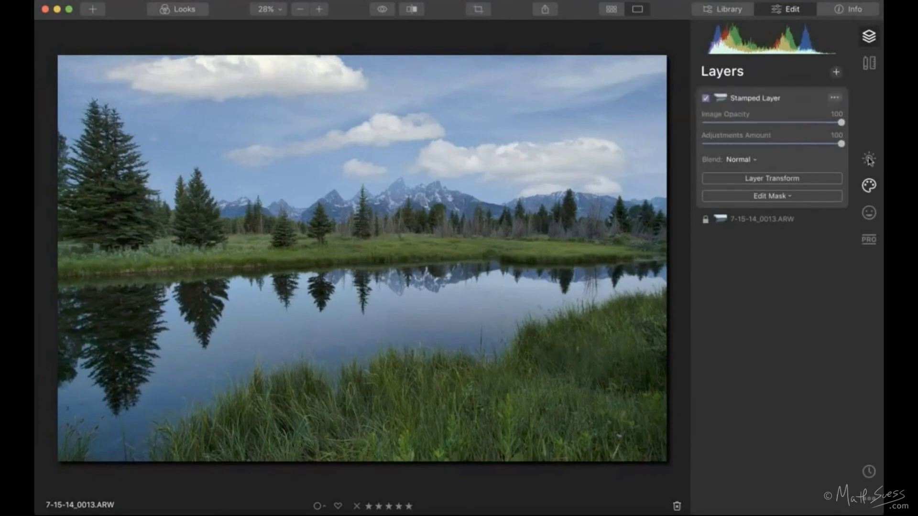
left_click(870, 186)
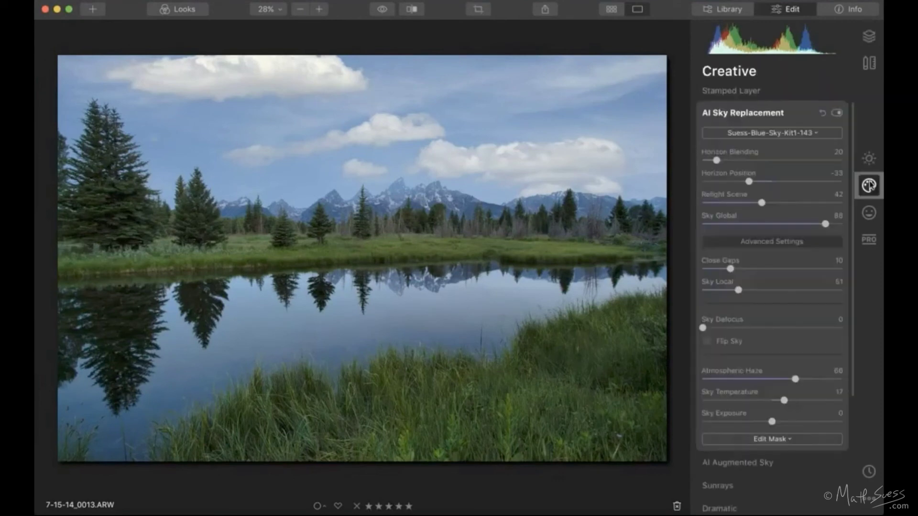
left_click(869, 36)
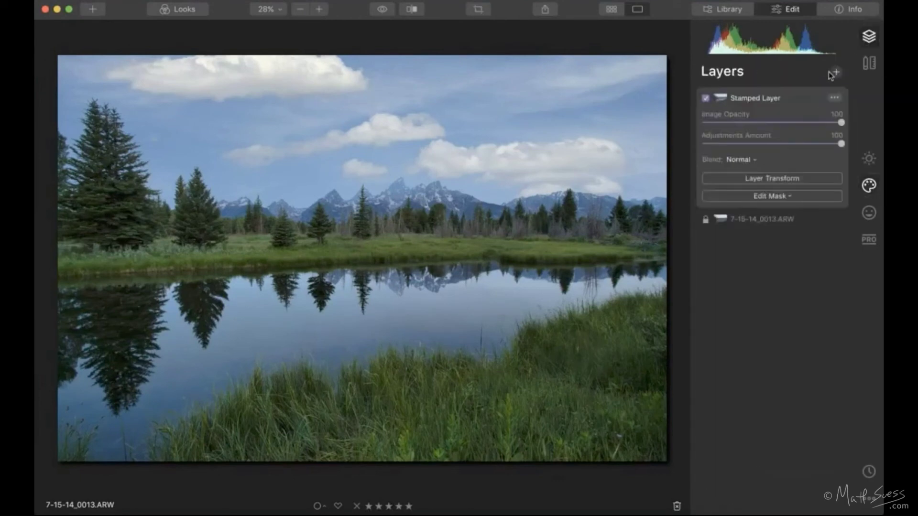
left_click(835, 73)
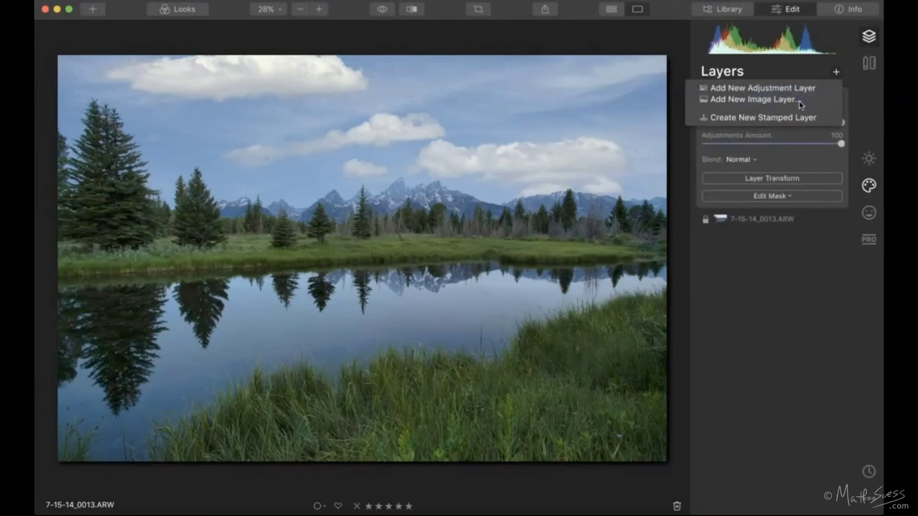
left_click(801, 101)
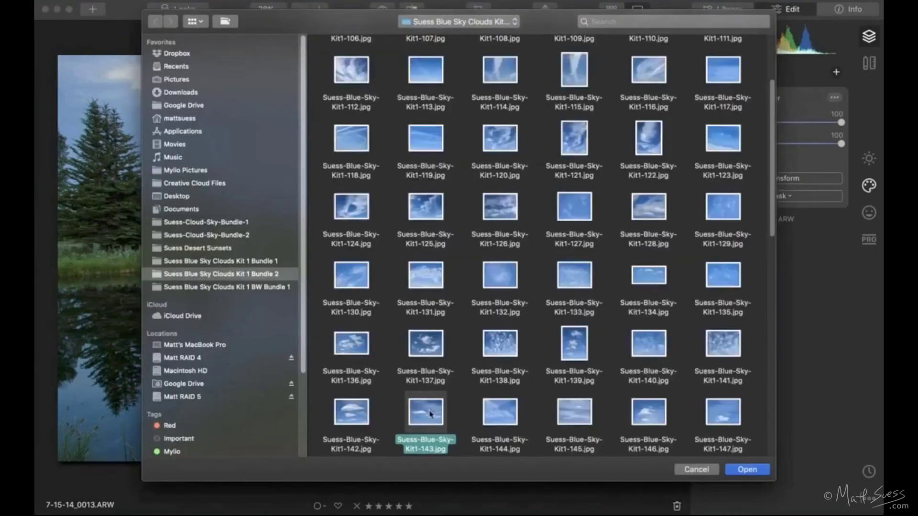
left_click(748, 470)
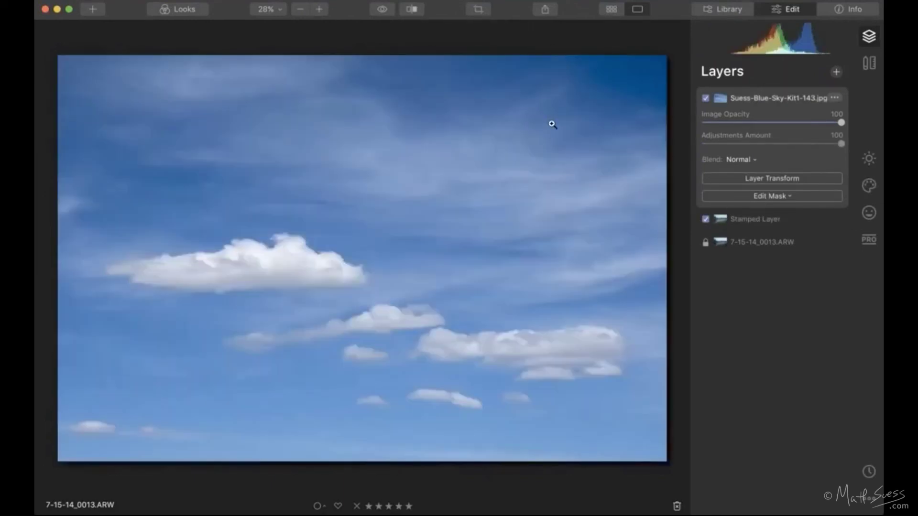
left_click(799, 121)
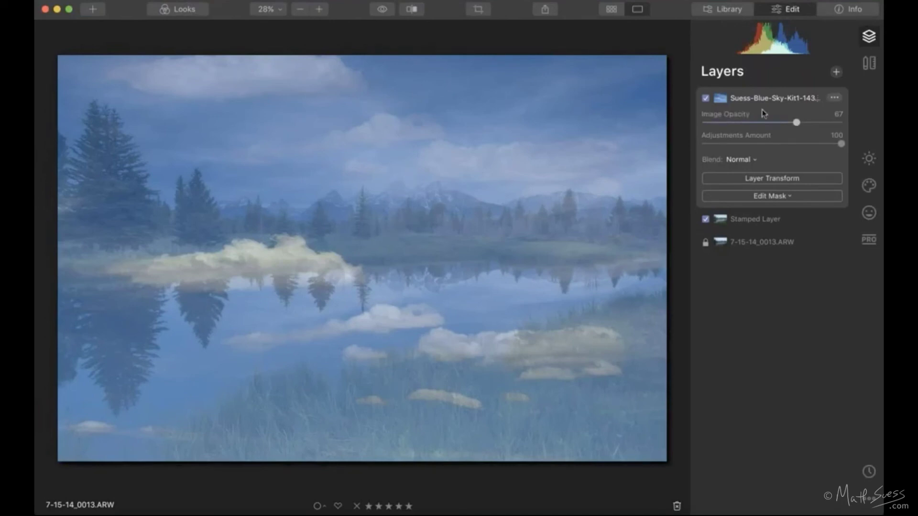
Flip the sky image layer vertically and move it down so its clouds mirror the sky's clouds in the water, then apply the transform.
left_click(768, 179)
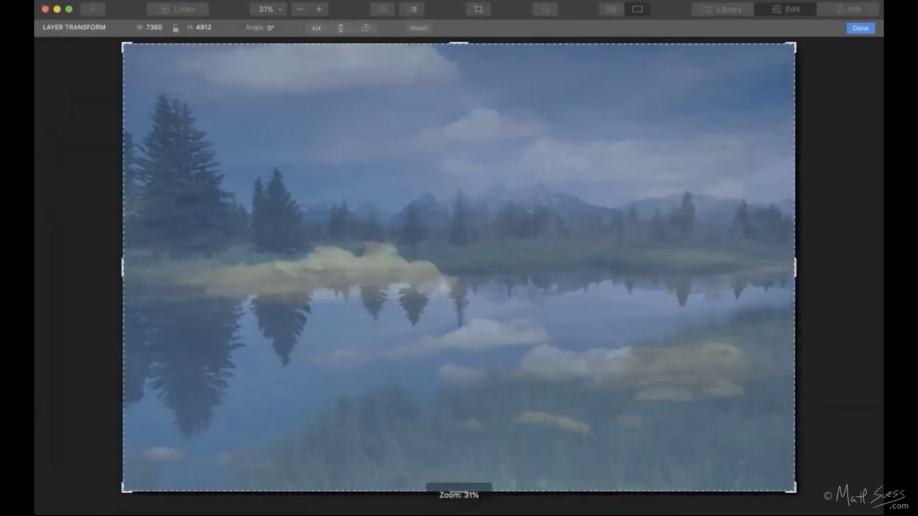
left_click(340, 28)
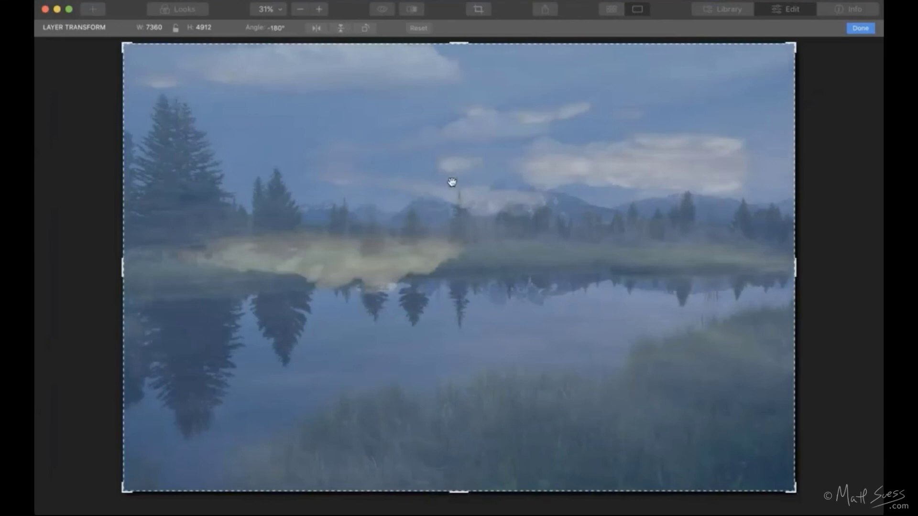
left_click_drag(450, 194, 450, 481)
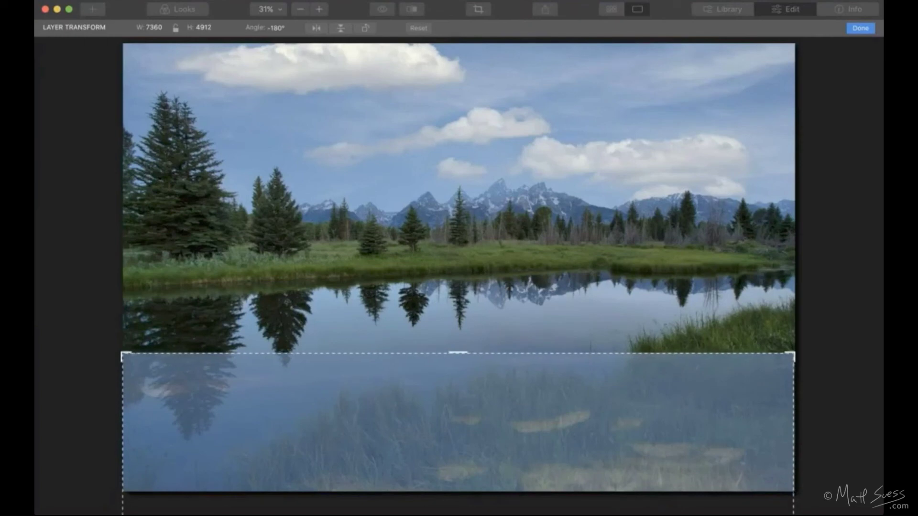
left_click_drag(478, 393, 479, 244)
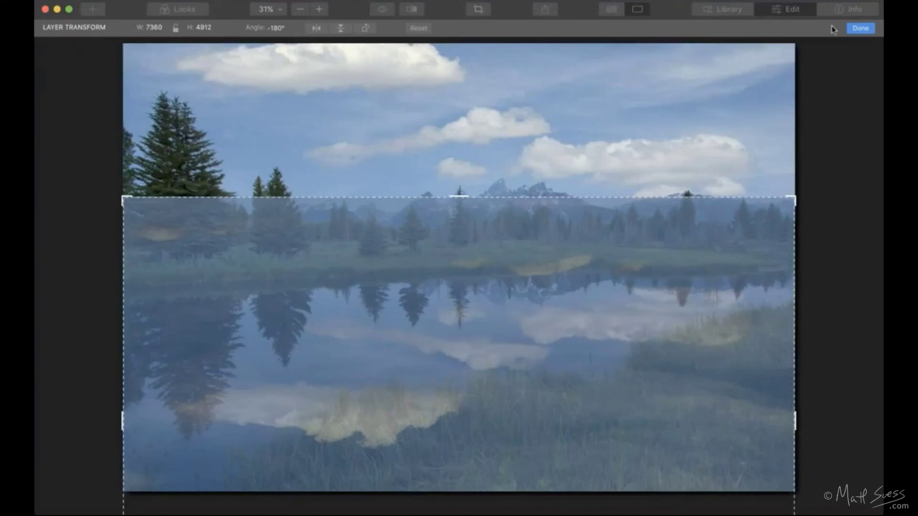
left_click(861, 28)
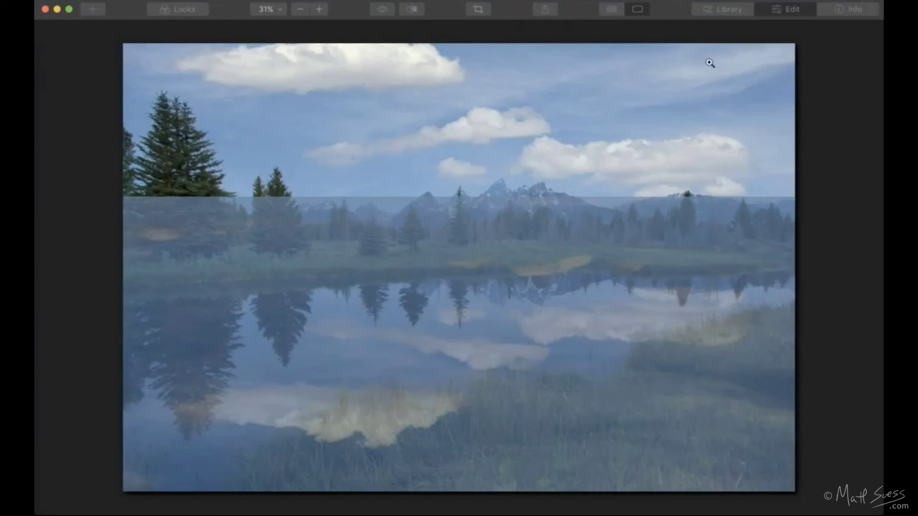
left_click(498, 133)
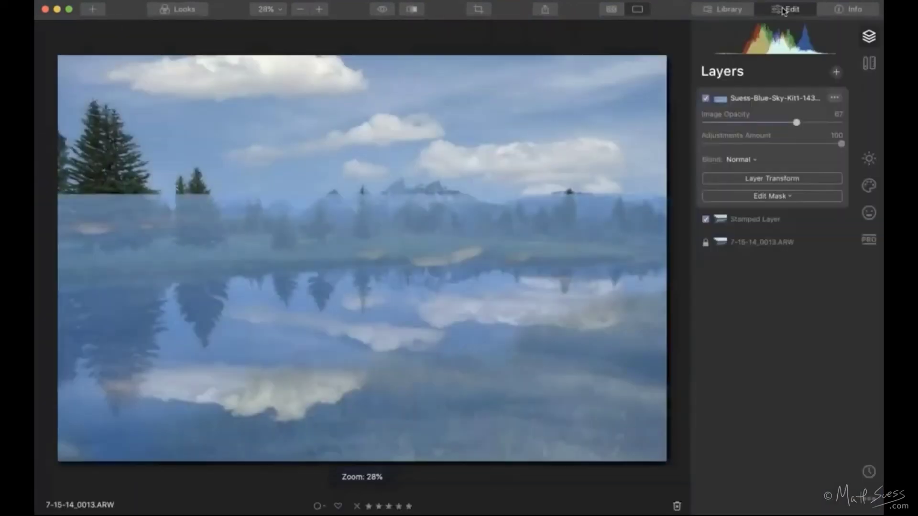
left_click(783, 11)
left_click(783, 11)
Add a brush mask to the flipped sky layer and paint its clouds into the open water between the far shore and the grass.
left_click(787, 197)
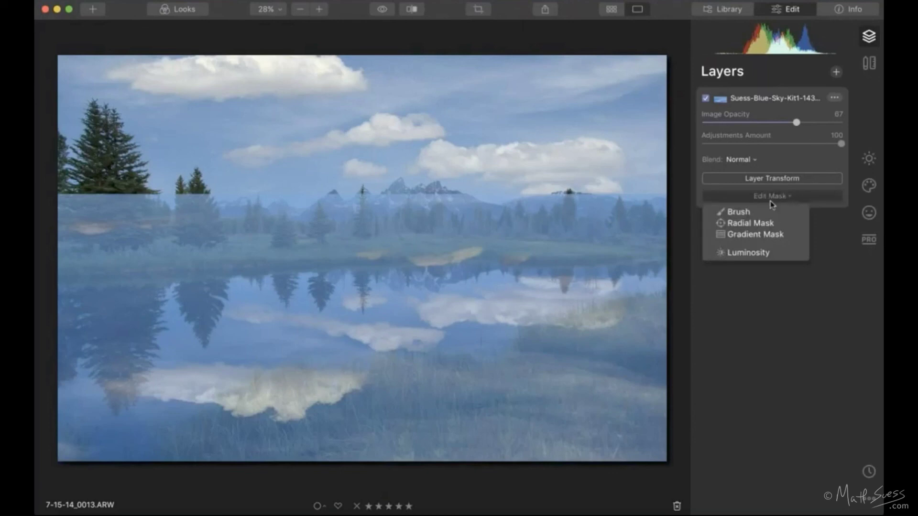
left_click(744, 211)
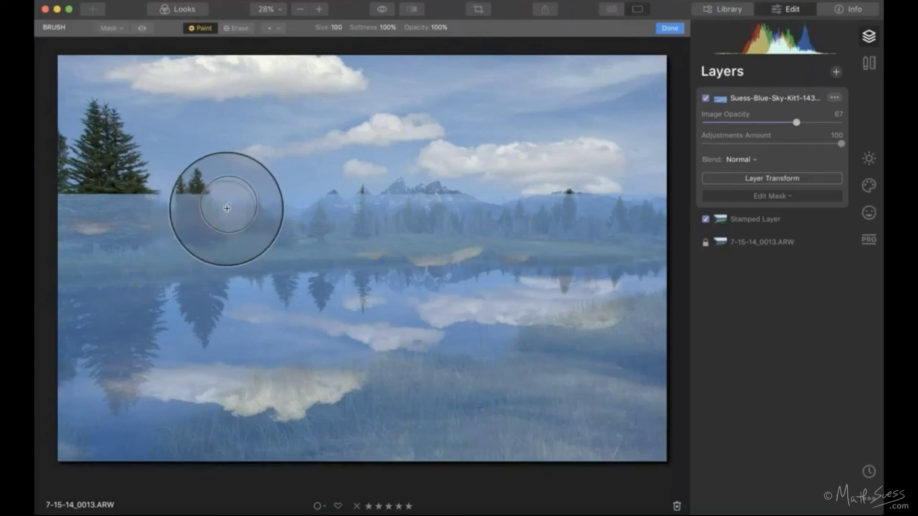
left_click(238, 28)
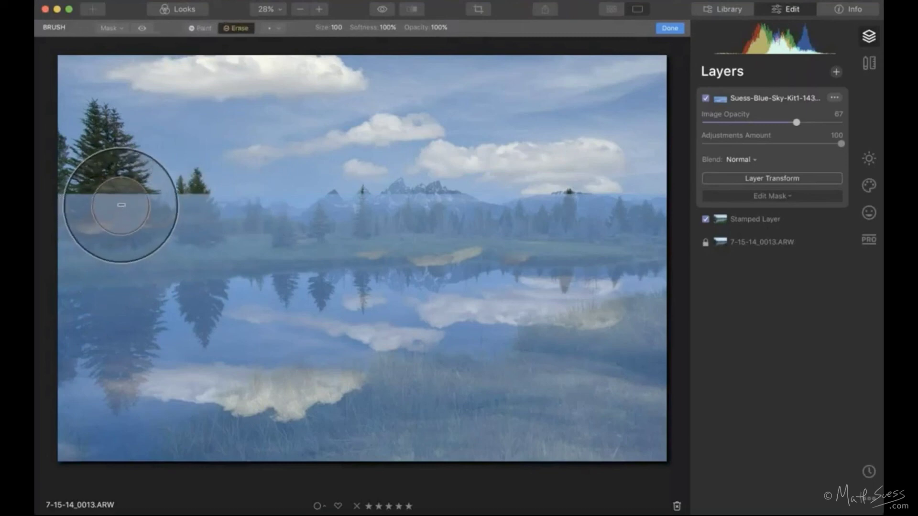
left_click(203, 29)
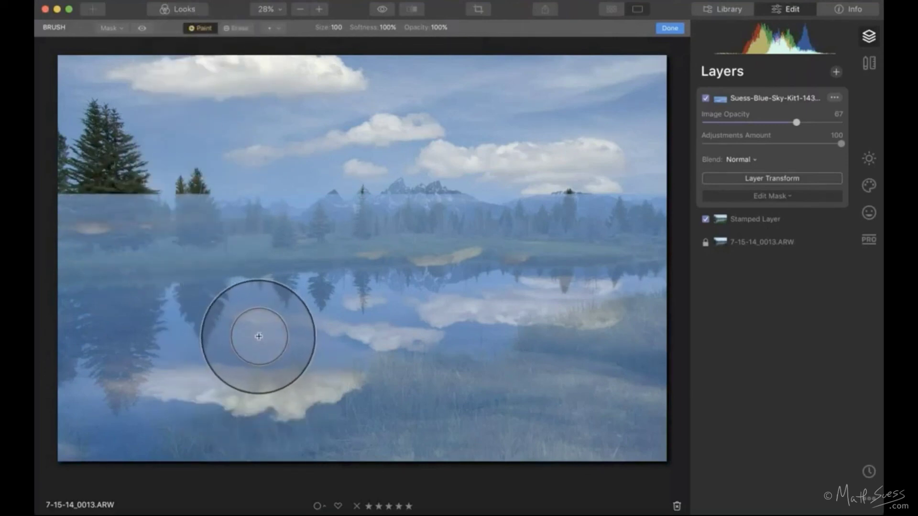
left_click_drag(262, 316, 364, 324)
key("bracketleft")
key("bracketleft")
key("bracketleft")
mouse_move(244, 343)
left_mouse_down()
mouse_move(262, 329)
mouse_move(257, 309)
mouse_move(259, 322)
mouse_move(251, 316)
mouse_move(246, 344)
mouse_move(224, 364)
mouse_move(275, 328)
mouse_move(312, 321)
mouse_move(338, 326)
mouse_move(340, 338)
mouse_move(340, 324)
mouse_move(412, 326)
mouse_move(391, 297)
mouse_move(410, 315)
mouse_move(442, 322)
mouse_move(505, 295)
mouse_move(471, 303)
mouse_move(457, 323)
mouse_move(517, 293)
left_mouse_up()
Reduce the brush size to 52 and paint in the cloud reflection between the large tree's reflection and the foreground grass.
key("bracketleft")
key("bracketleft")
key("bracketleft")
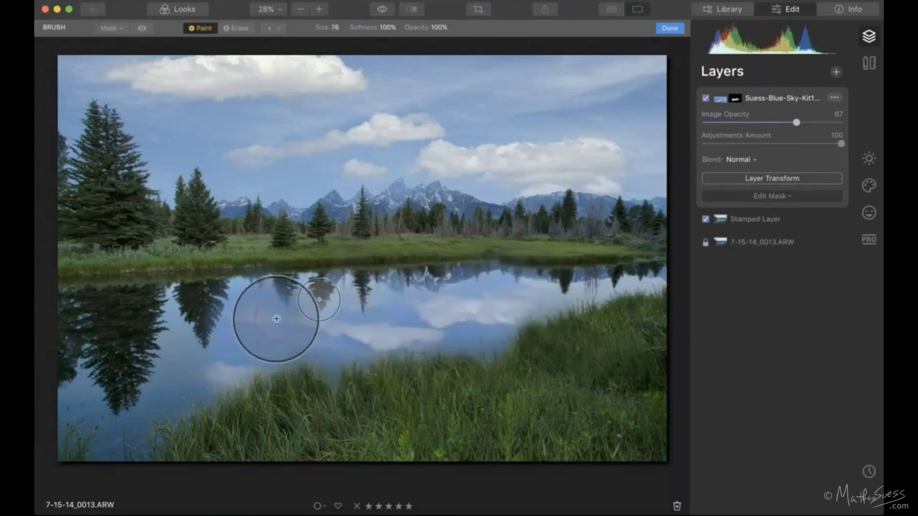
key("bracketleft")
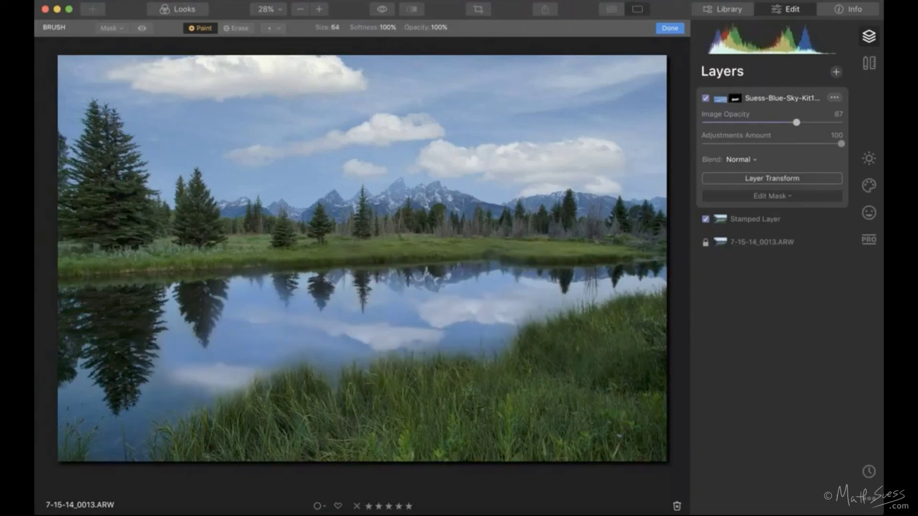
key("super+equal")
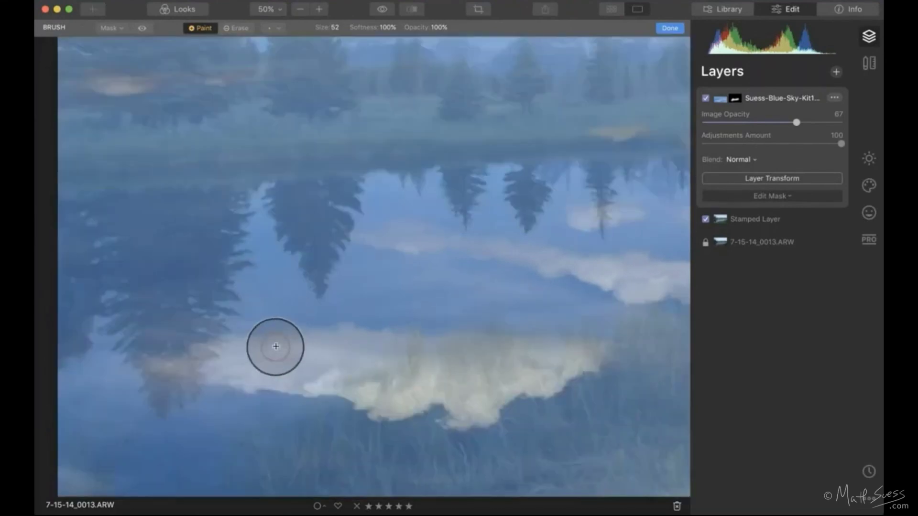
left_click_drag(279, 339, 282, 335)
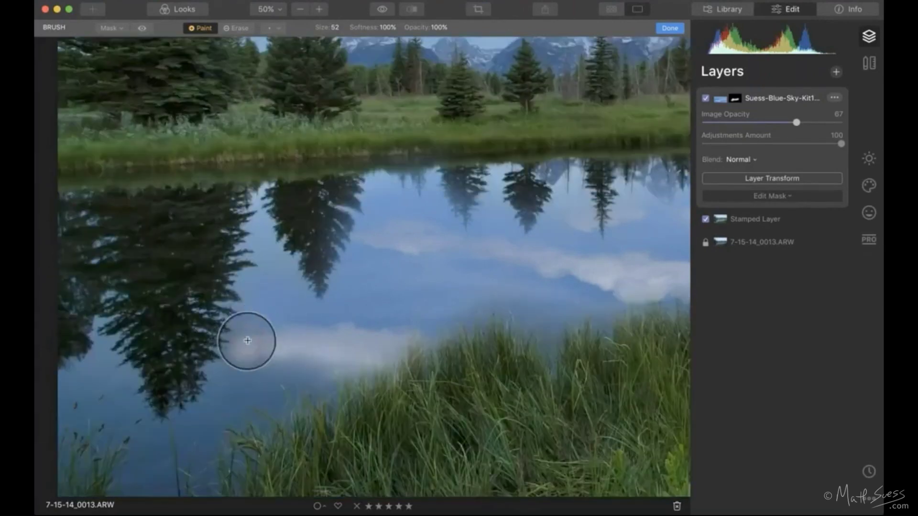
mouse_move(237, 366)
left_mouse_down()
mouse_move(223, 380)
mouse_move(295, 355)
left_mouse_up()
Reduce the brush size to 16, paint the sky into the narrow water area between the tree reflections, and finish the mask.
key("bracketleft")
key("bracketleft")
key("bracketleft")
key("bracketleft")
key("bracketleft")
key("bracketleft")
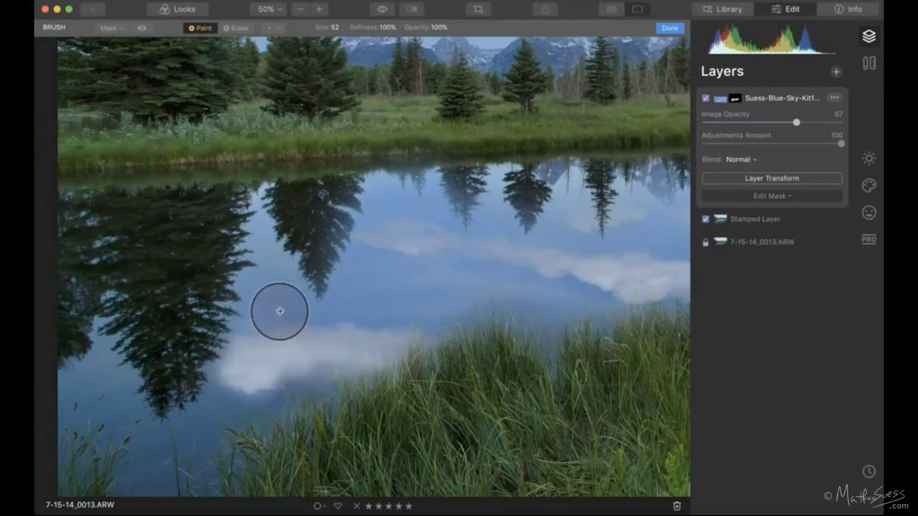
key("bracketleft")
key("bracketleft")
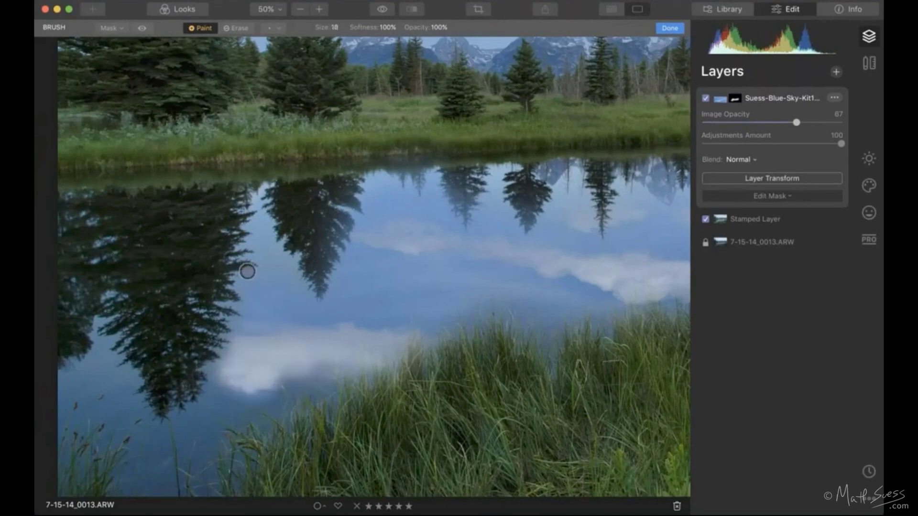
key("bracketleft")
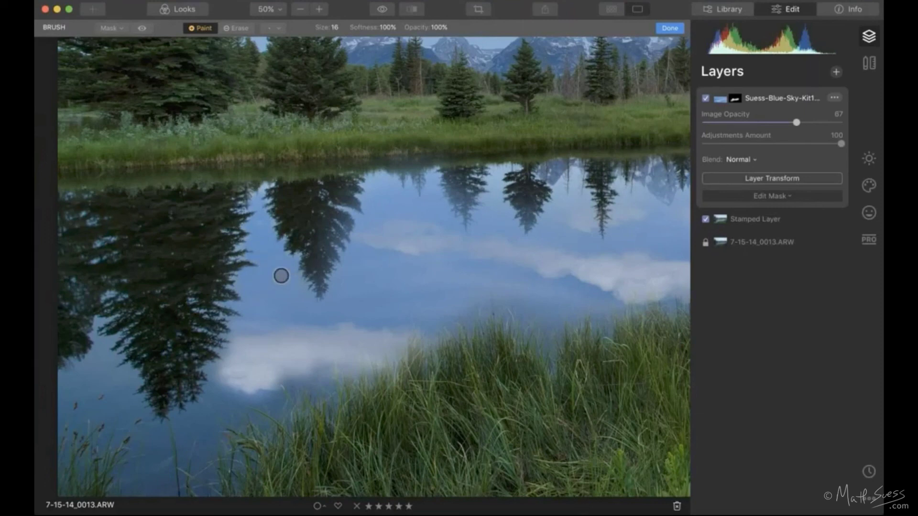
key("super+0")
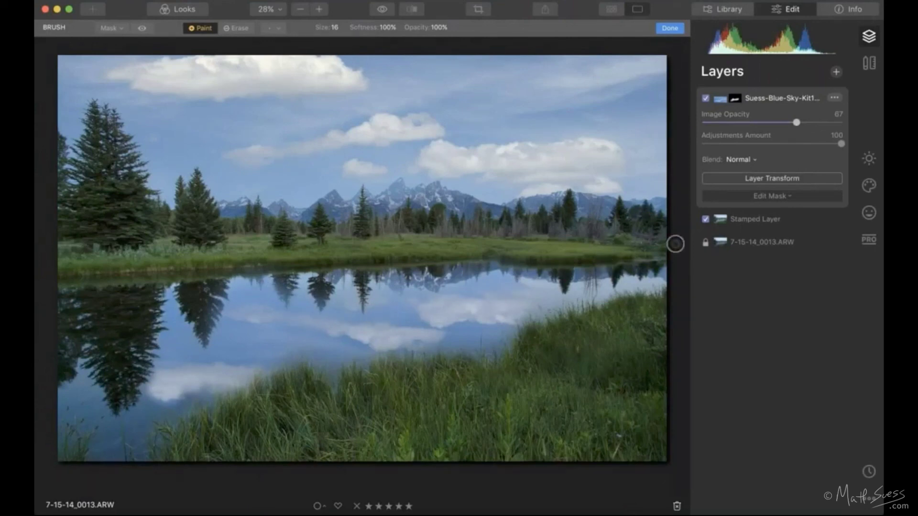
left_click(669, 29)
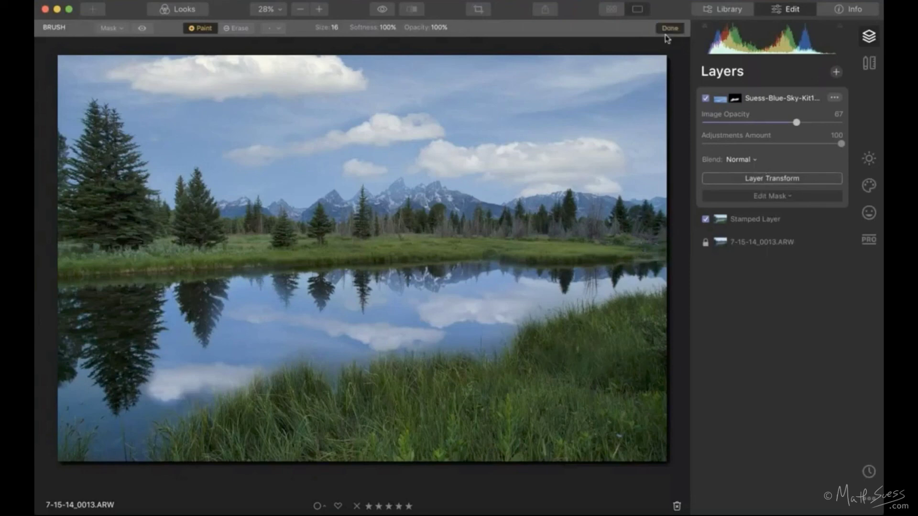
Set the reflection layer's blend mode to Lighten and its image opacity to 31.
left_click(755, 161)
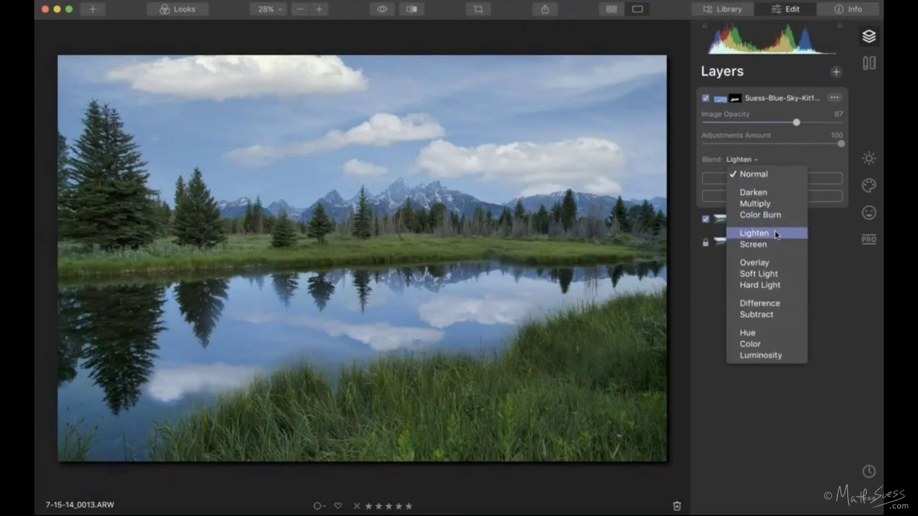
left_click(759, 236)
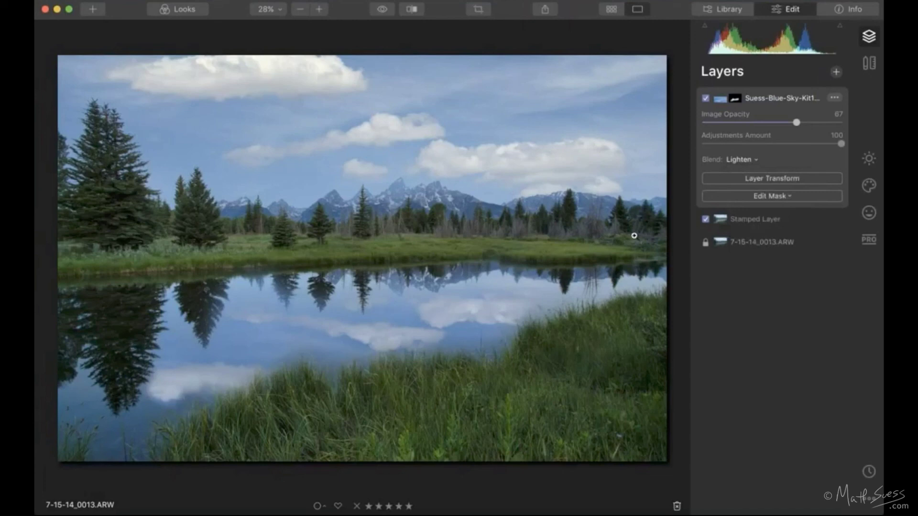
left_click_drag(795, 122, 752, 123)
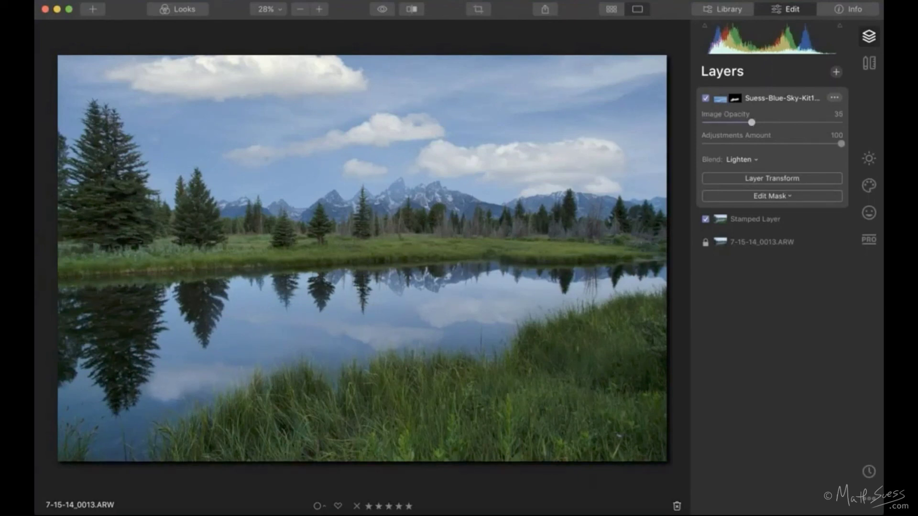
left_click(741, 122)
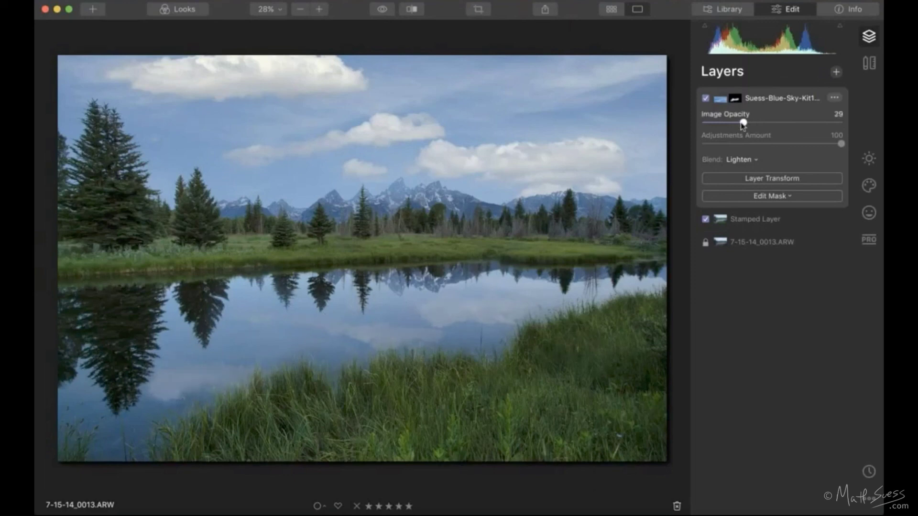
left_click_drag(743, 124, 746, 123)
left_click(756, 163)
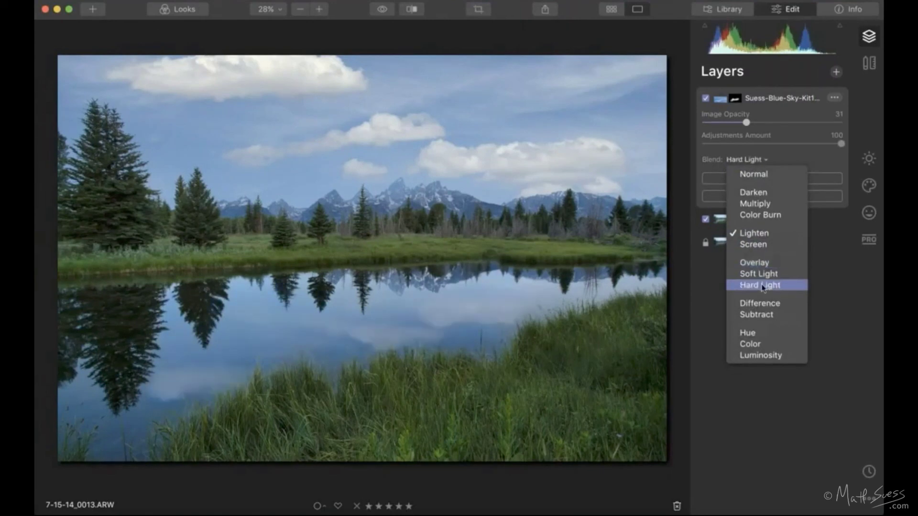
left_click(754, 234)
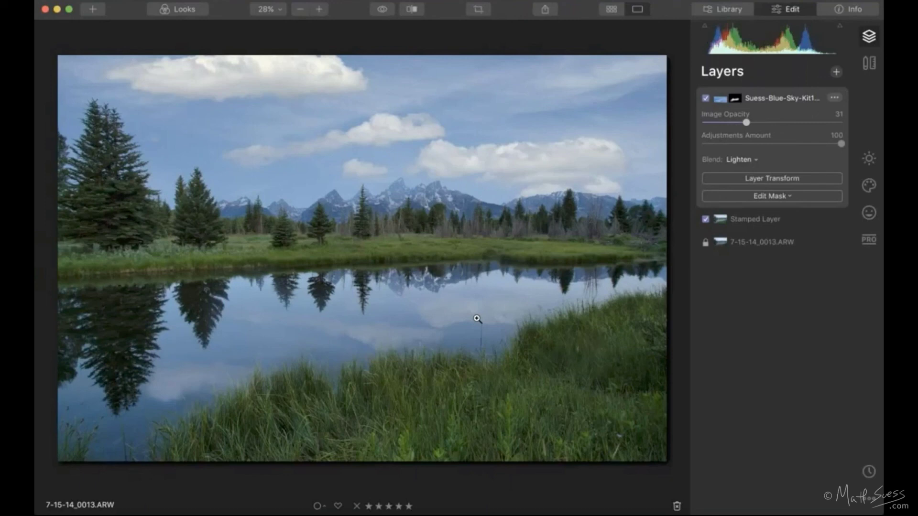
Open lake photo 7-15-14_0006.ARW from the gallery to examine its natural cloud reflection, then return to the gallery and browse the remaining photos.
left_click(611, 8)
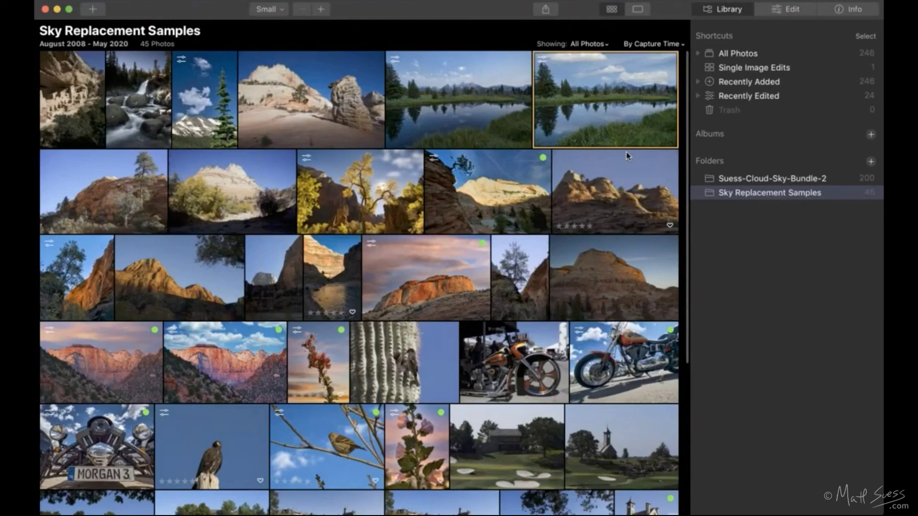
double_click(670, 140)
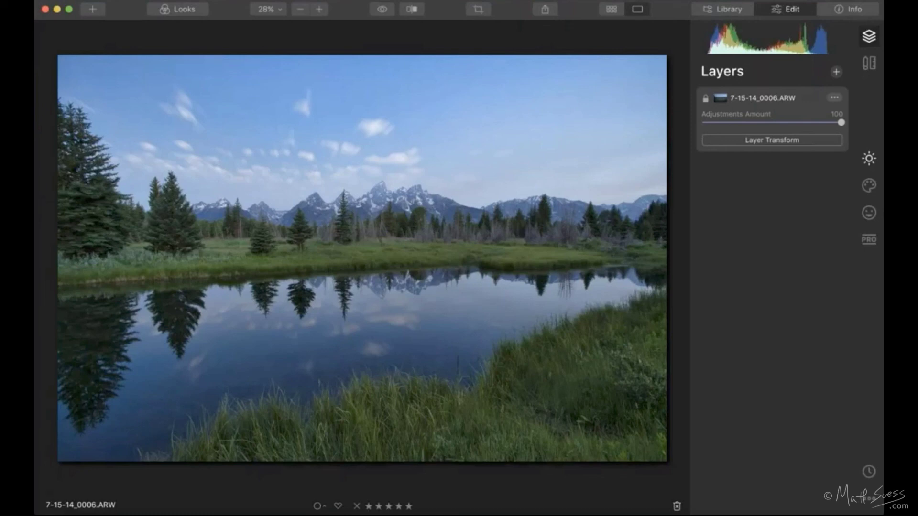
left_click(606, 10)
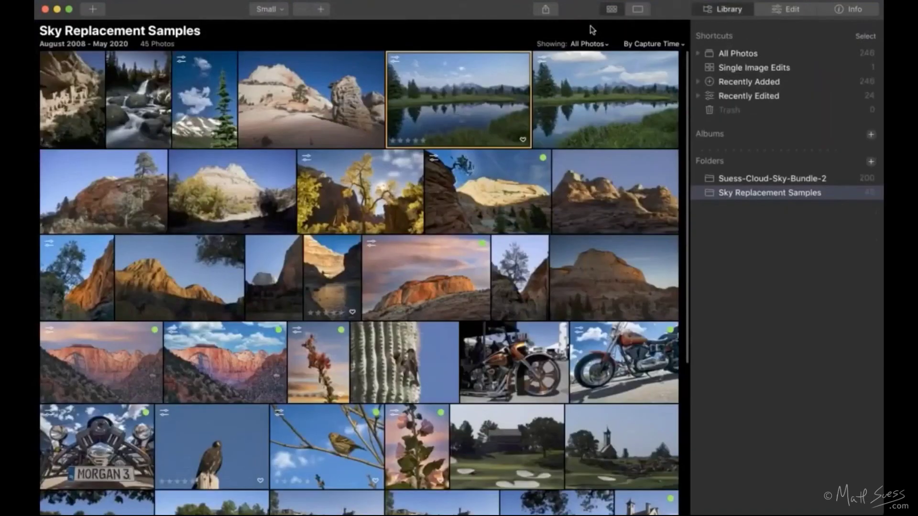
scroll(464, 286, "down", 8)
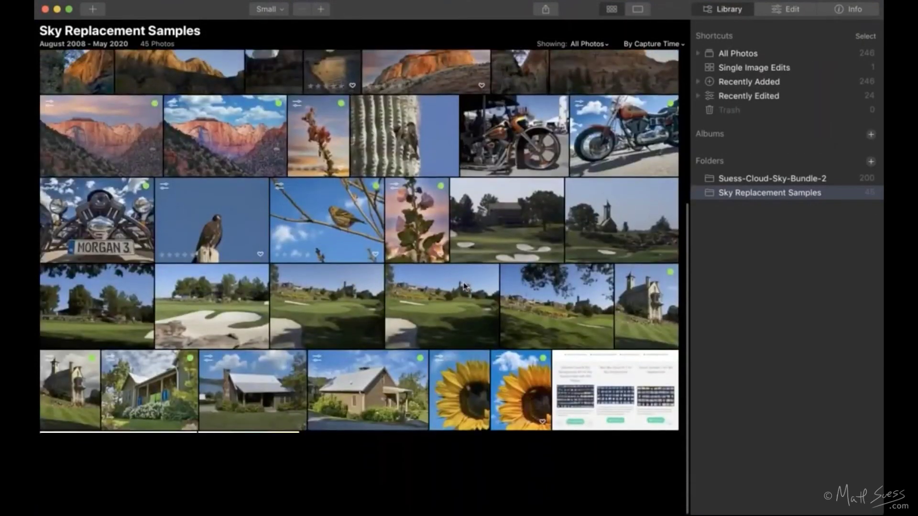